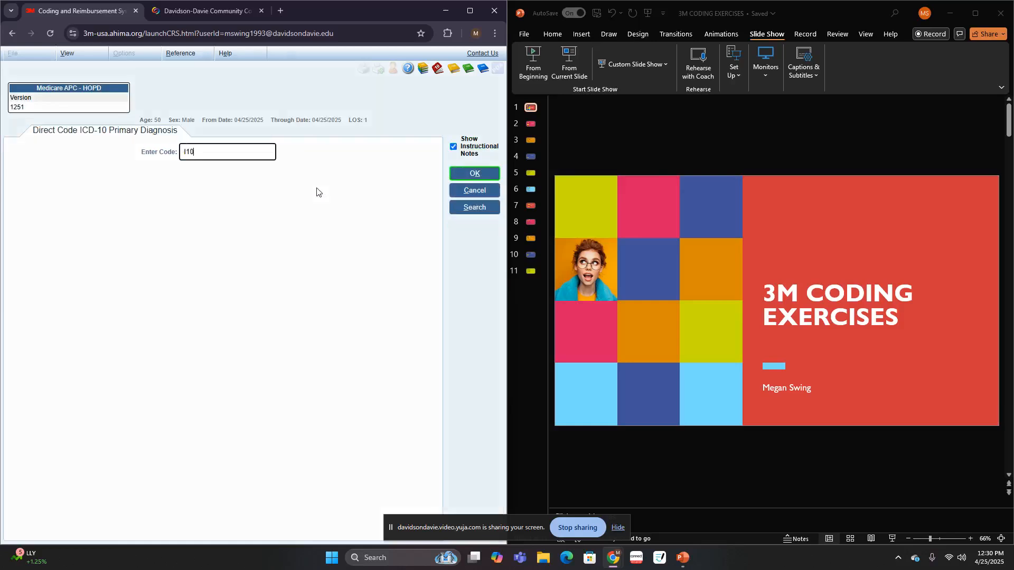
- Submit I10 as the directly entered ICD-10 primary diagnosis and go back to the code summary
key(Return)
key(Return)
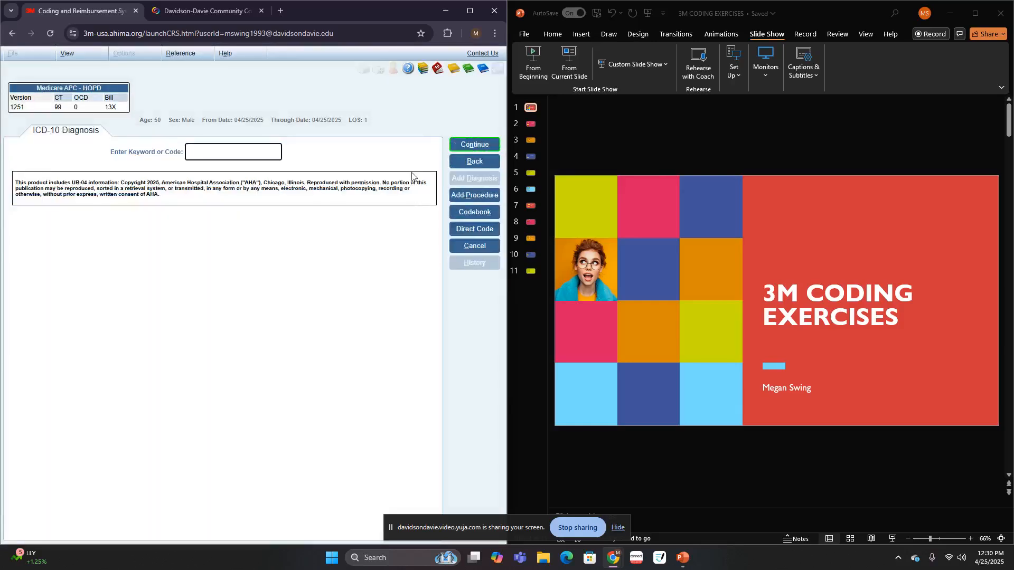
click(453, 164)
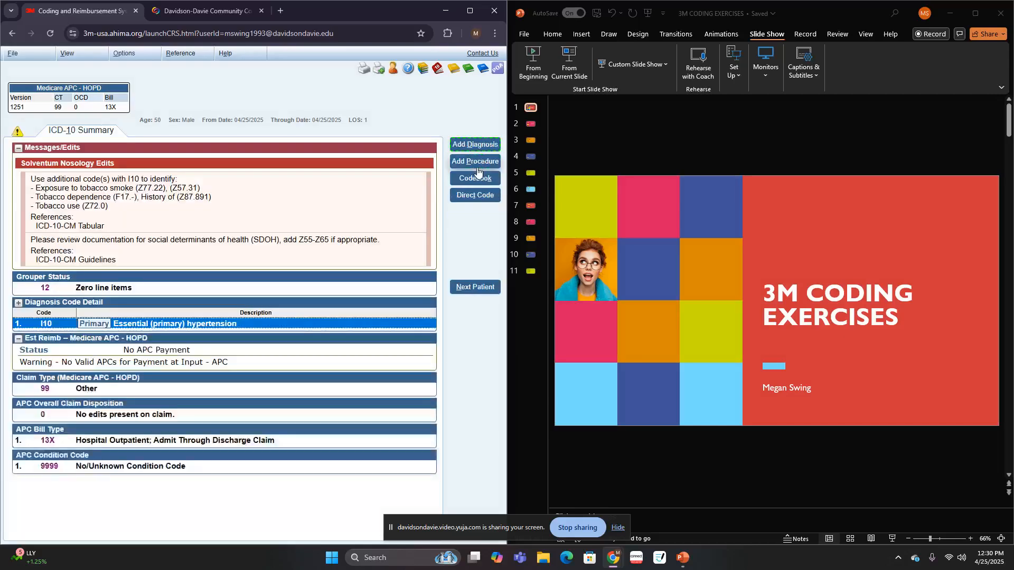
- Display the case on slide 2, then start another diagnosis by looking up "cad" and choosing CAD (coronary artery disease)
click(529, 125)
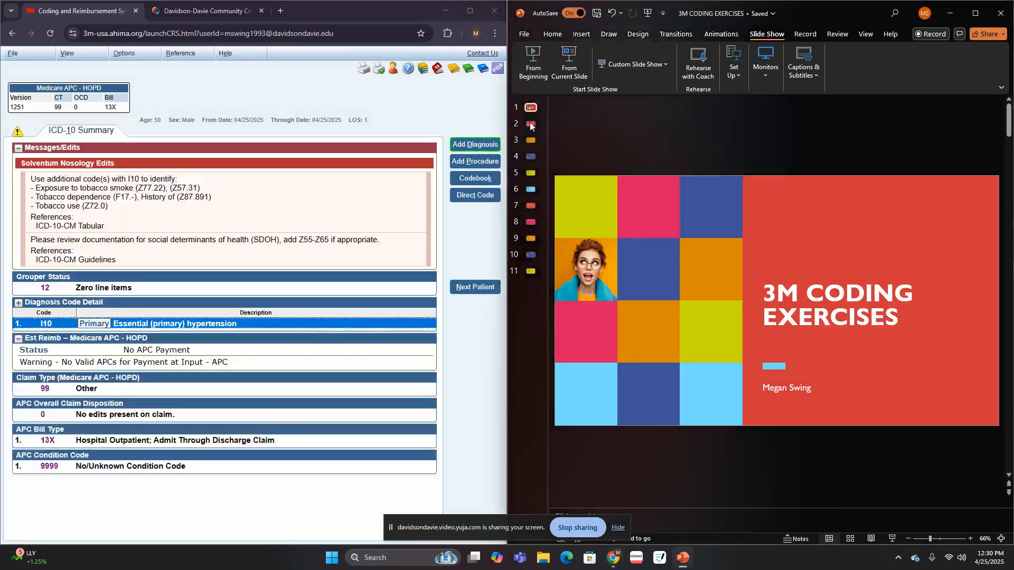
click(530, 125)
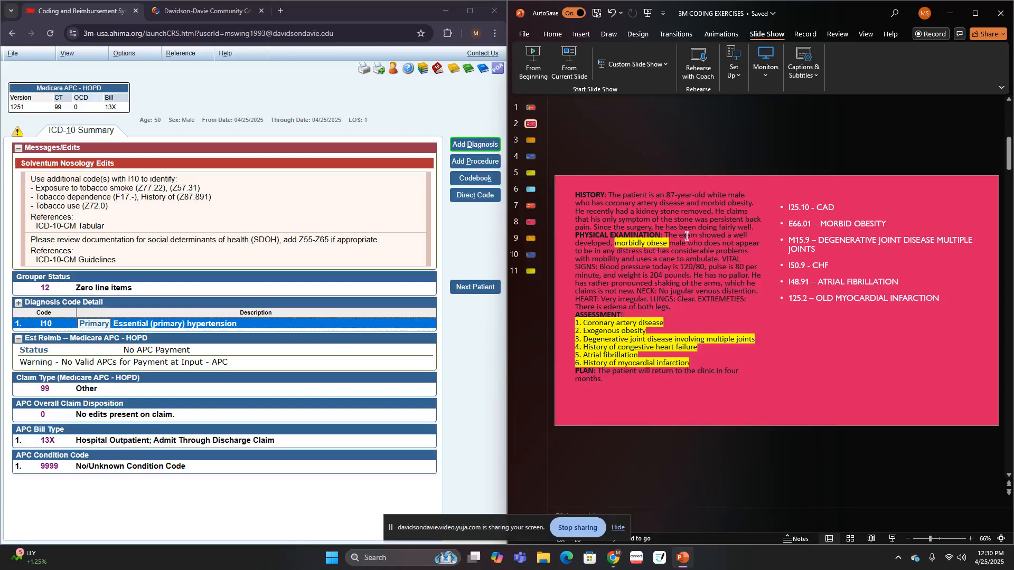
click(464, 144)
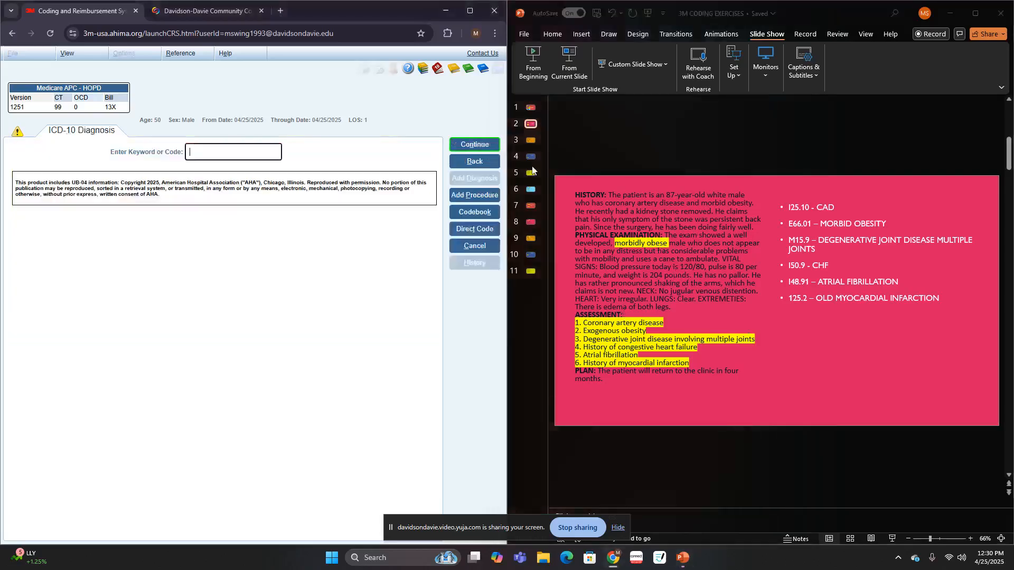
text(cad)
key(Return)
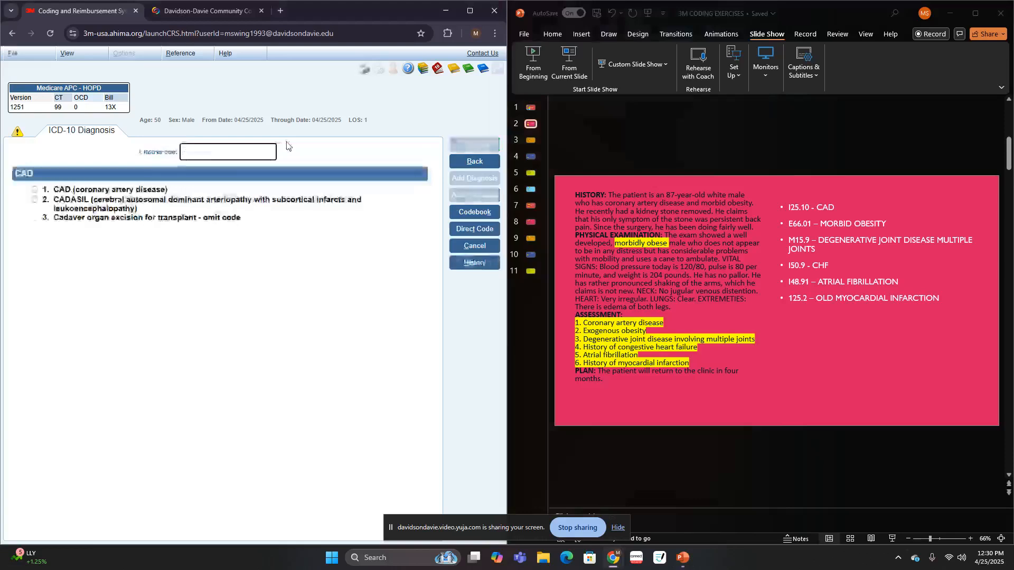
click(170, 191)
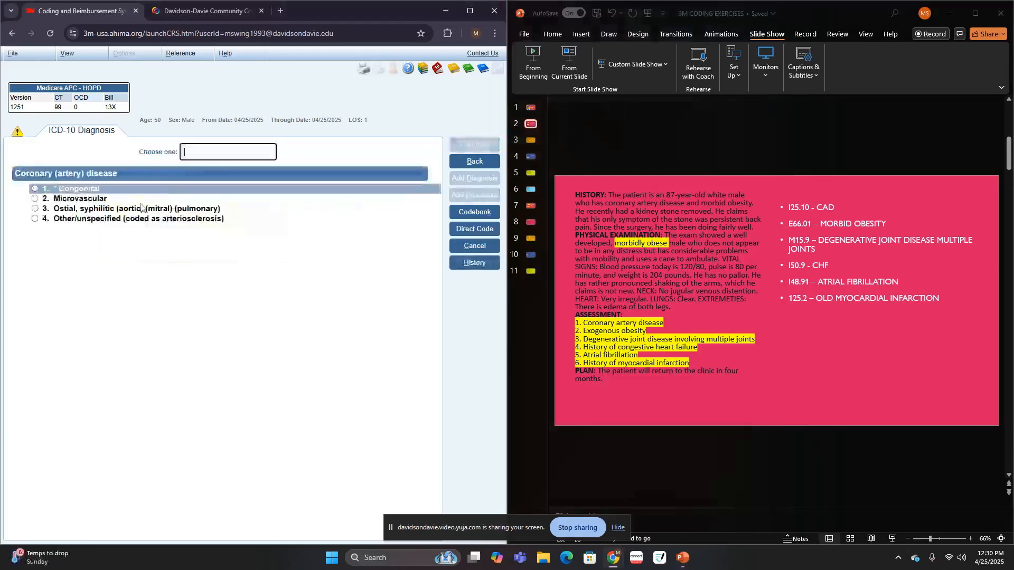
- Specify the coronary artery disease as other/unspecified throughout, with no cause, associated conditions or procedure coded
click(91, 219)
click(91, 220)
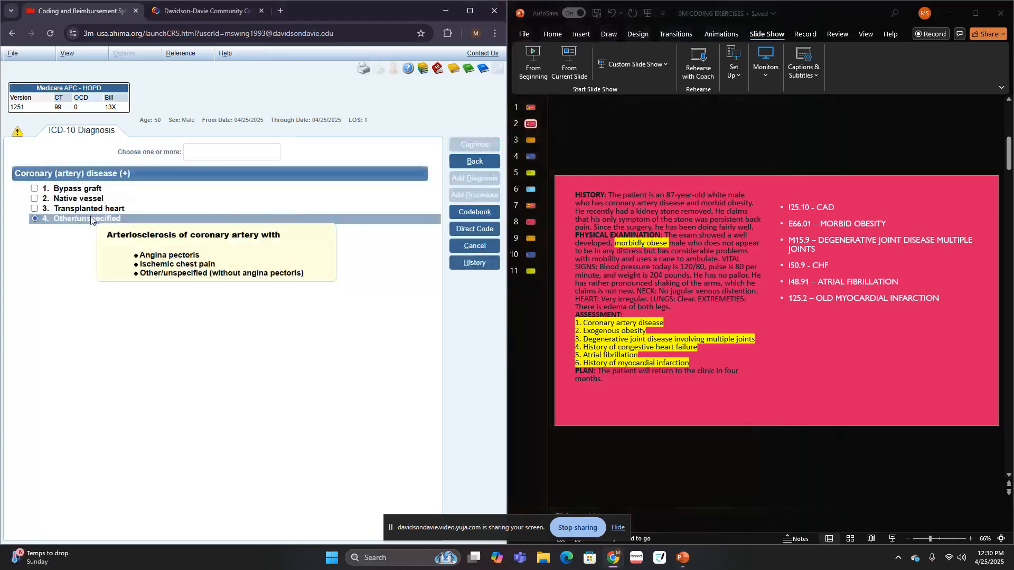
click(98, 211)
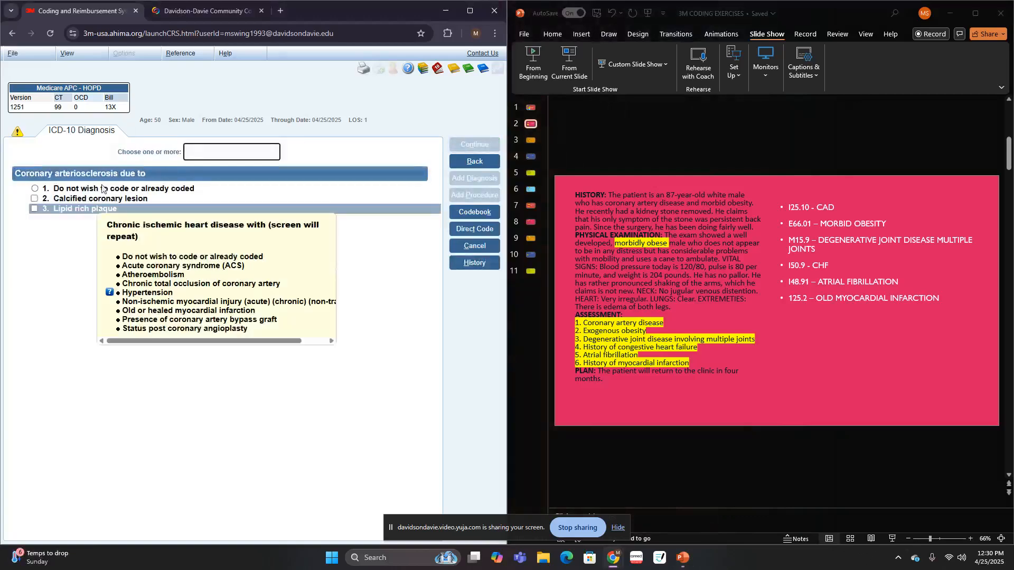
click(94, 188)
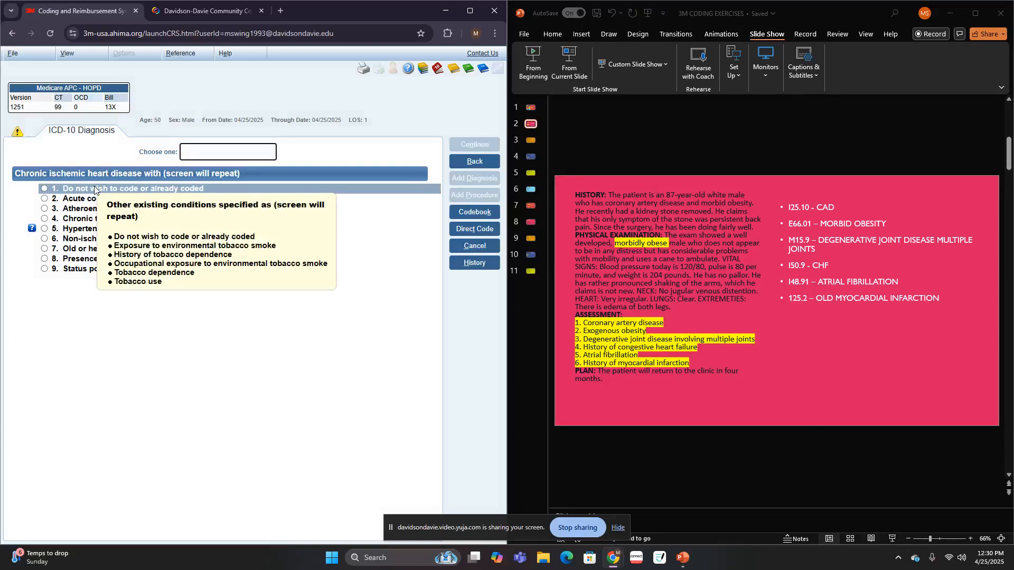
click(94, 188)
click(94, 189)
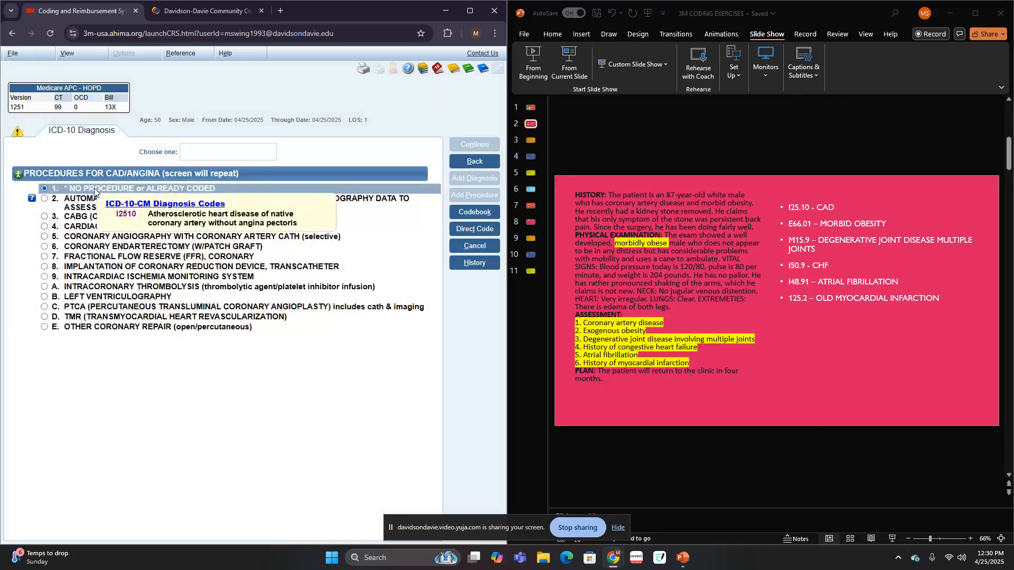
click(96, 202)
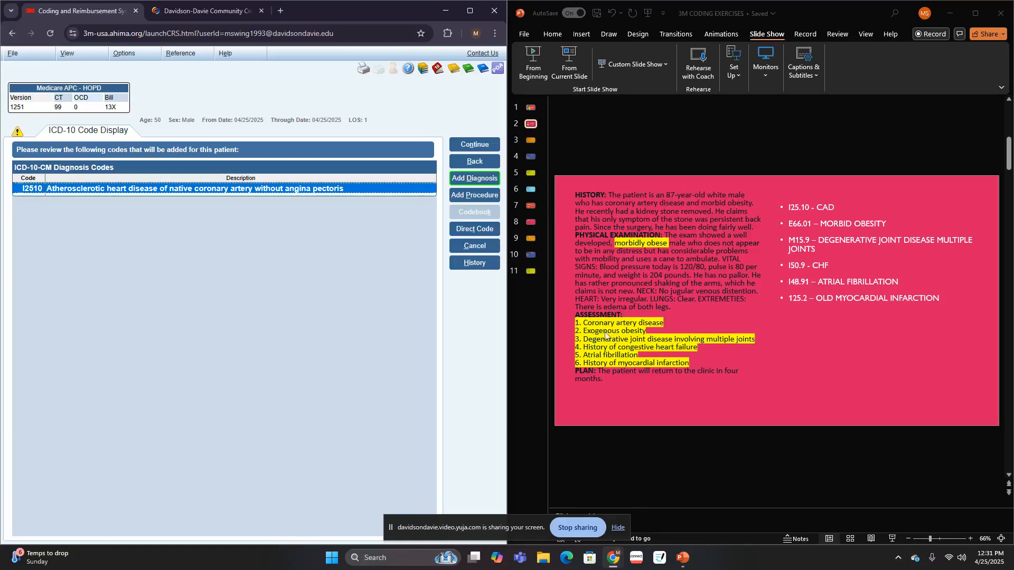
- Add a diagnosis by looking up "obe", choosing Obesity and narrowing it to Morbid
click(486, 183)
text(obe)
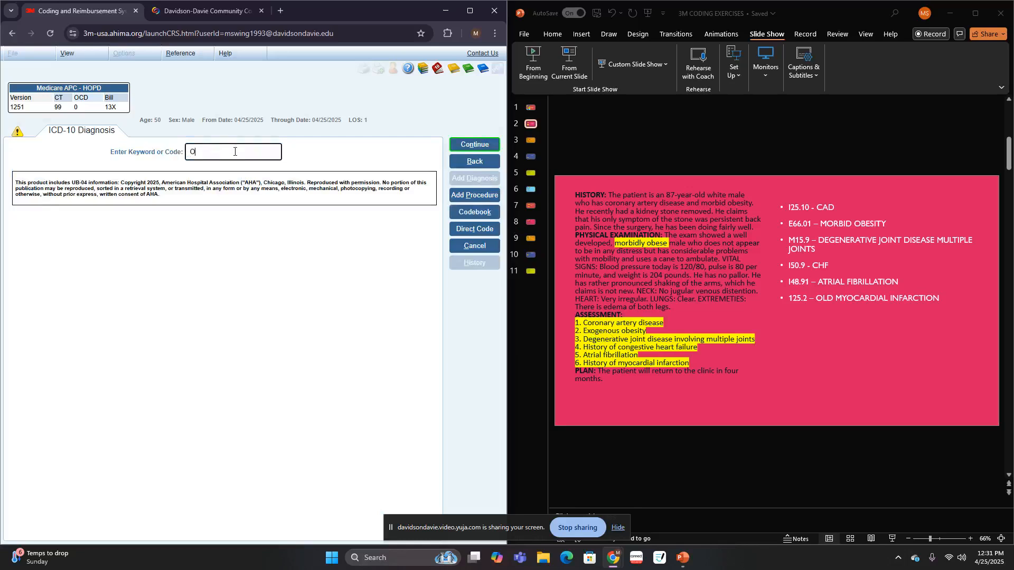
key(Return)
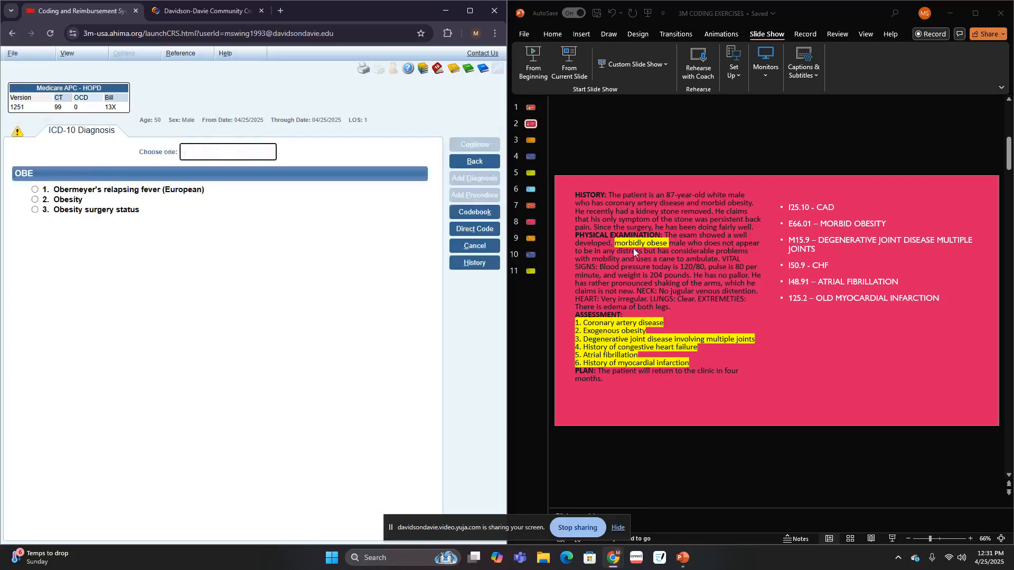
click(93, 204)
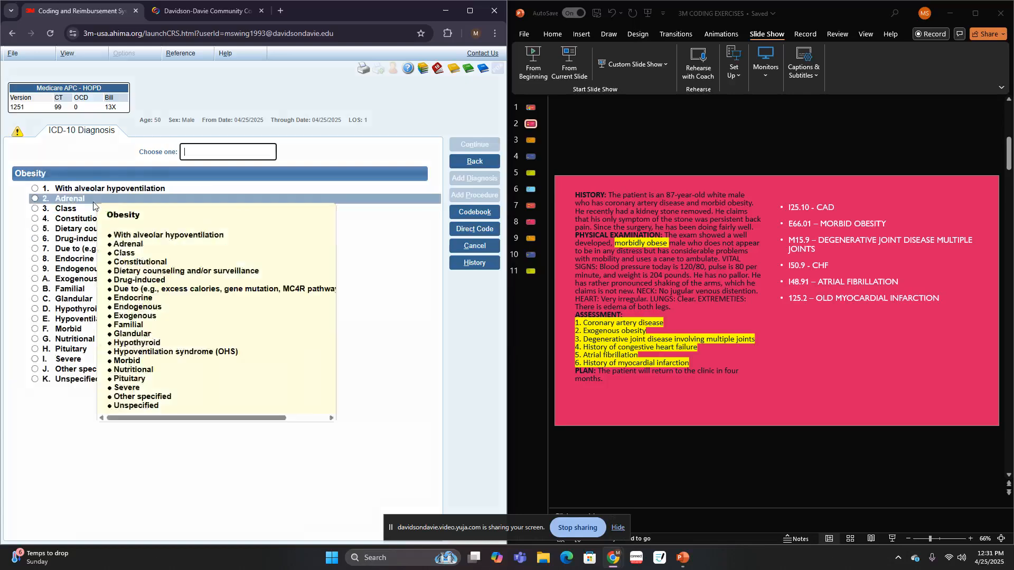
mouse_move(82, 282)
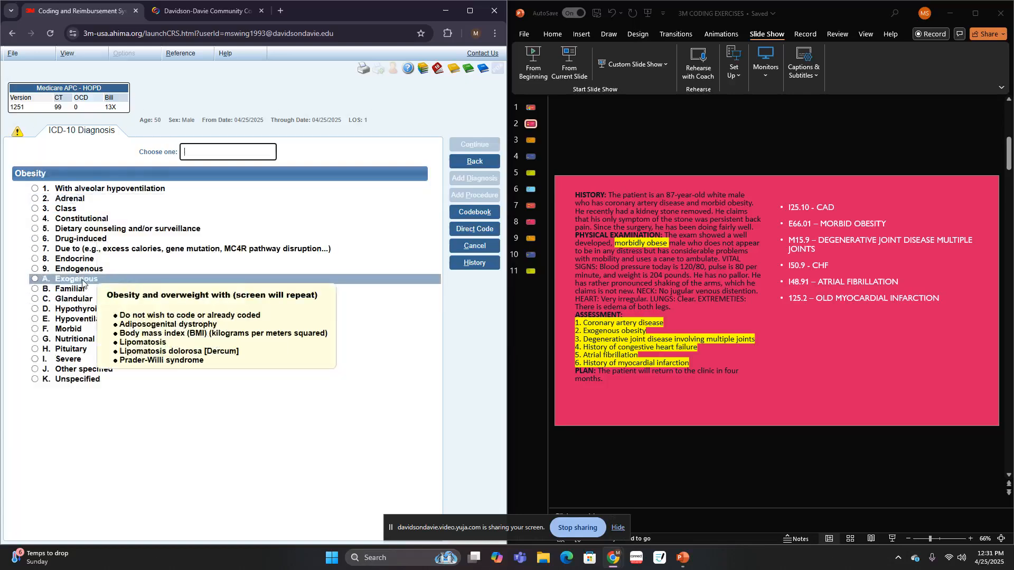
click(75, 329)
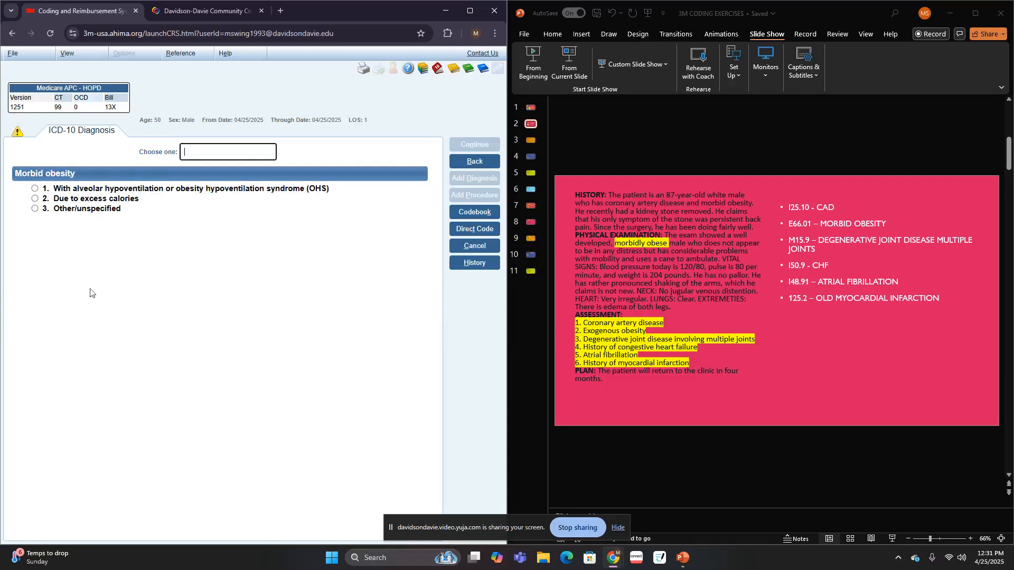
- Specify the morbid obesity as other/unspecified, with no associated conditions, no dietary counseling and no procedure
click(111, 212)
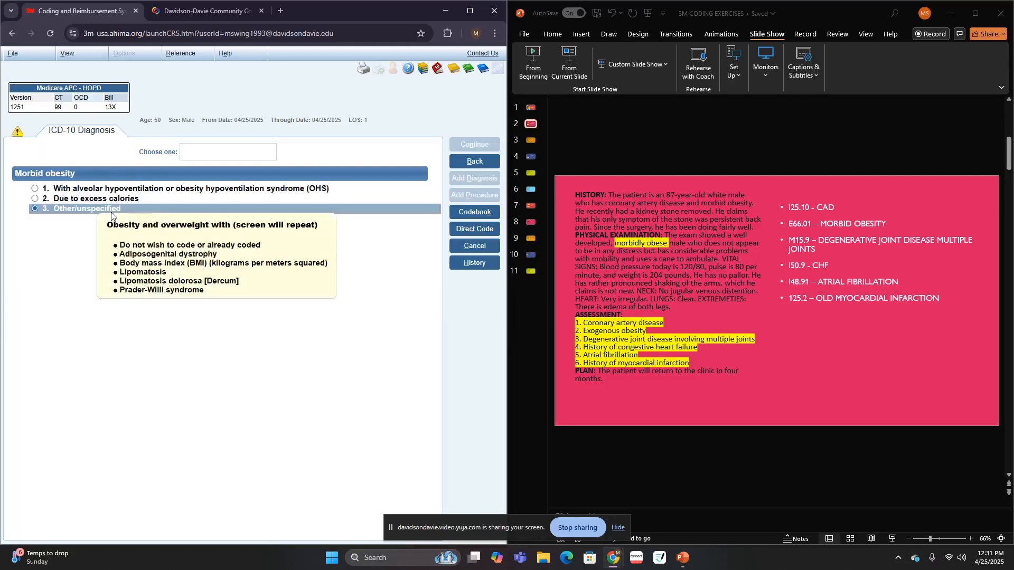
click(93, 189)
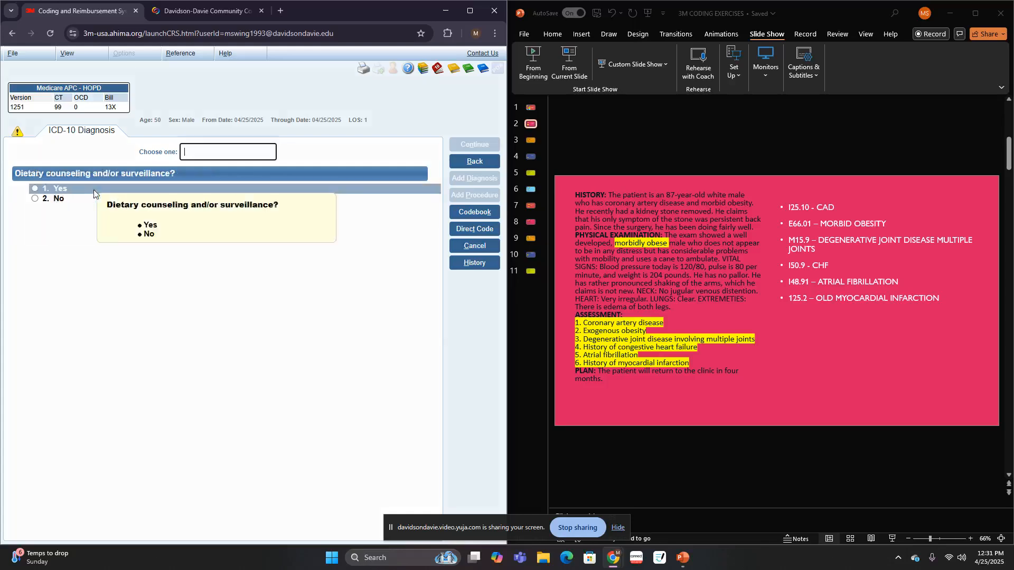
click(68, 197)
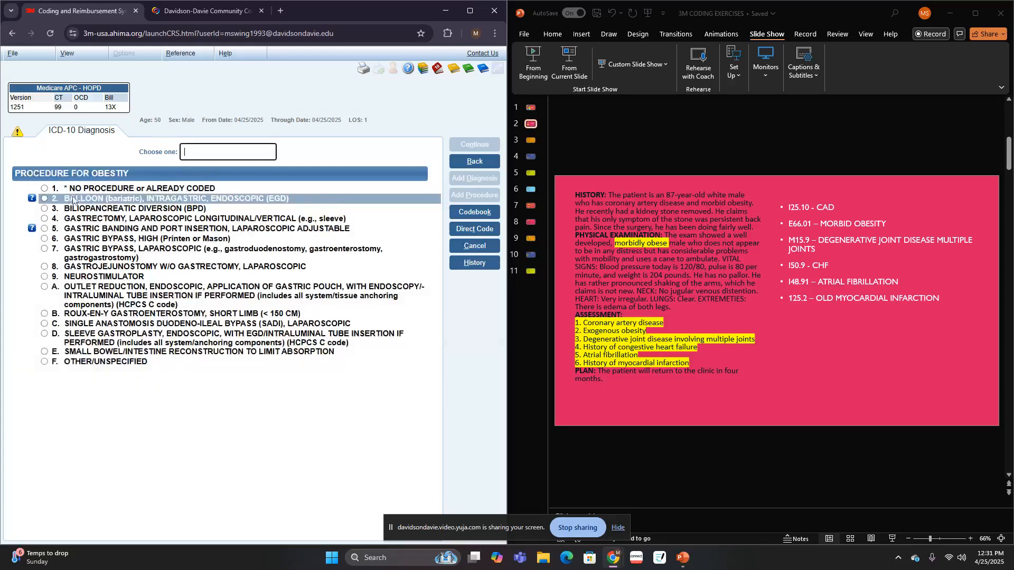
click(74, 189)
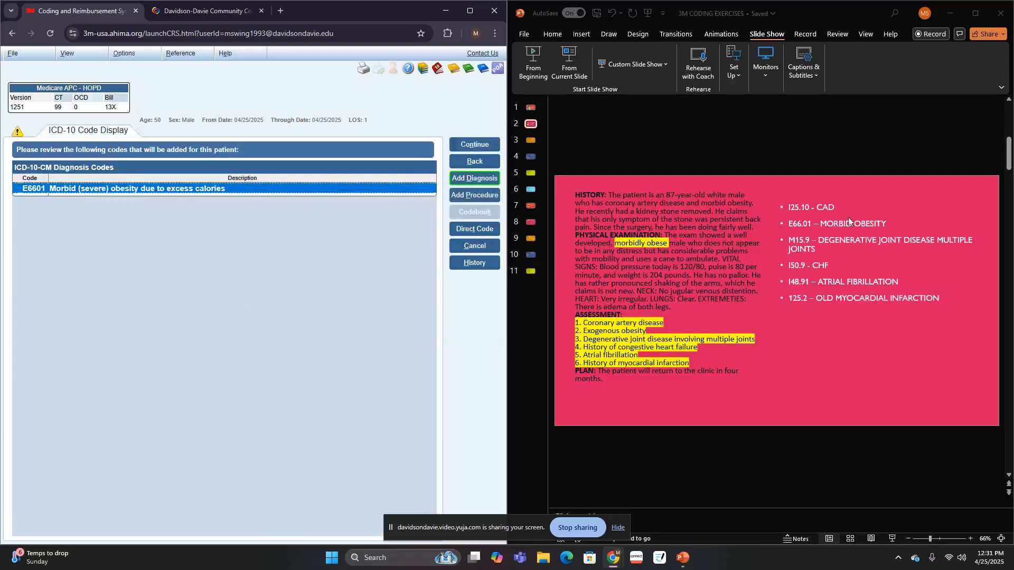
- Add a diagnosis by looking up "DEG" under degeneration and spelling the other degeneration as "J" to choose Joint disease
click(465, 181)
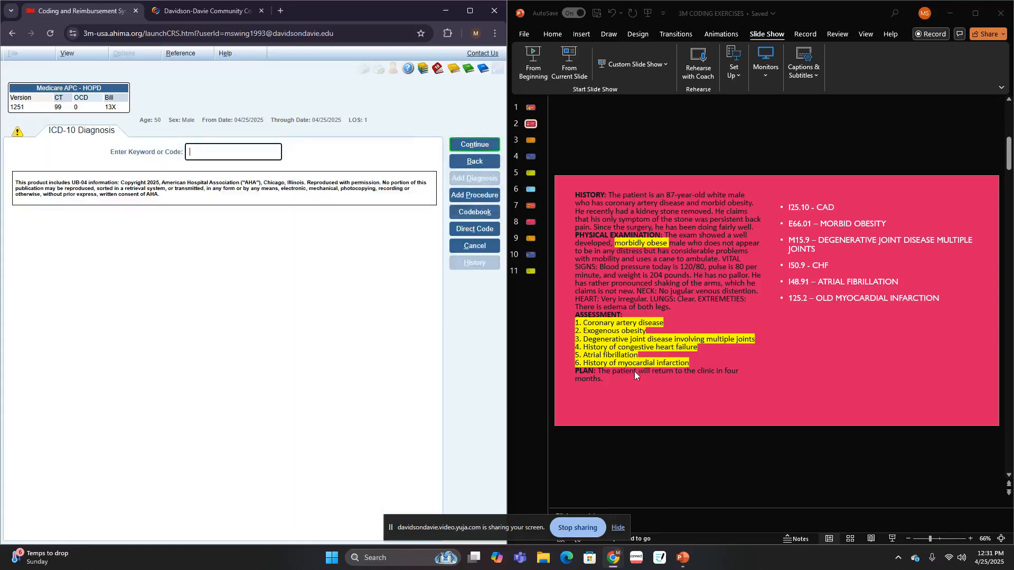
click(238, 158)
text(DEG)
key(Return)
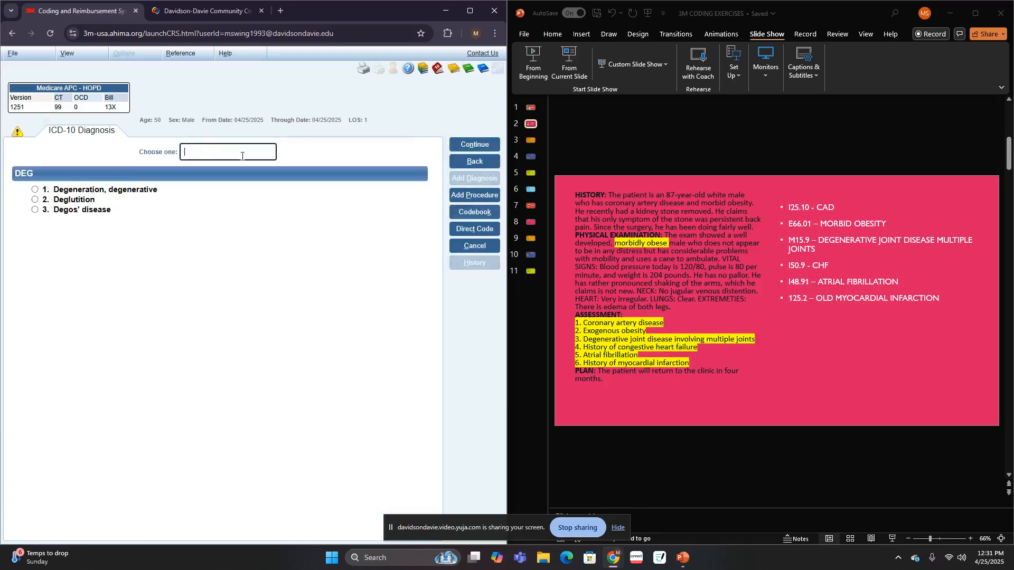
click(138, 190)
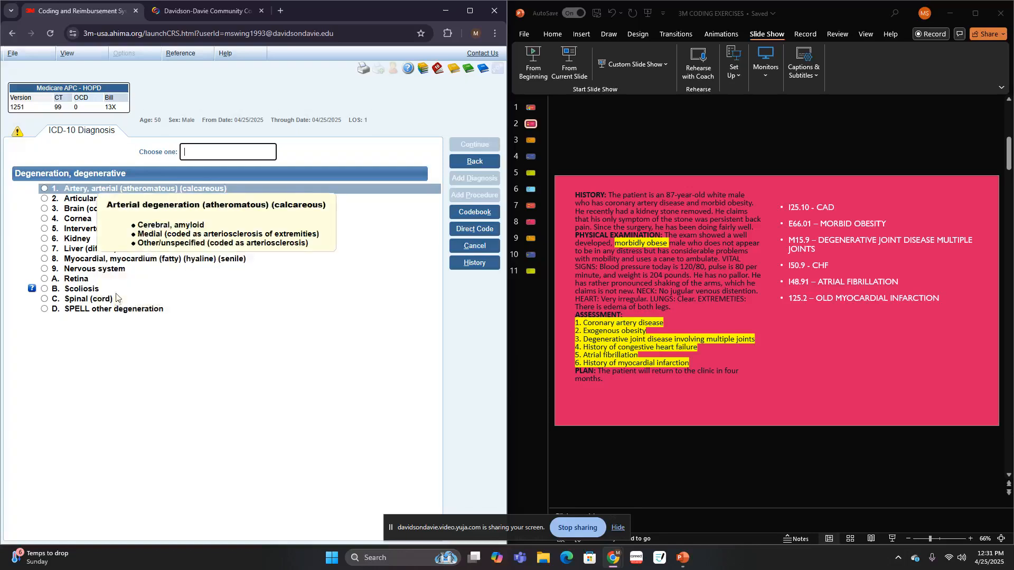
click(109, 313)
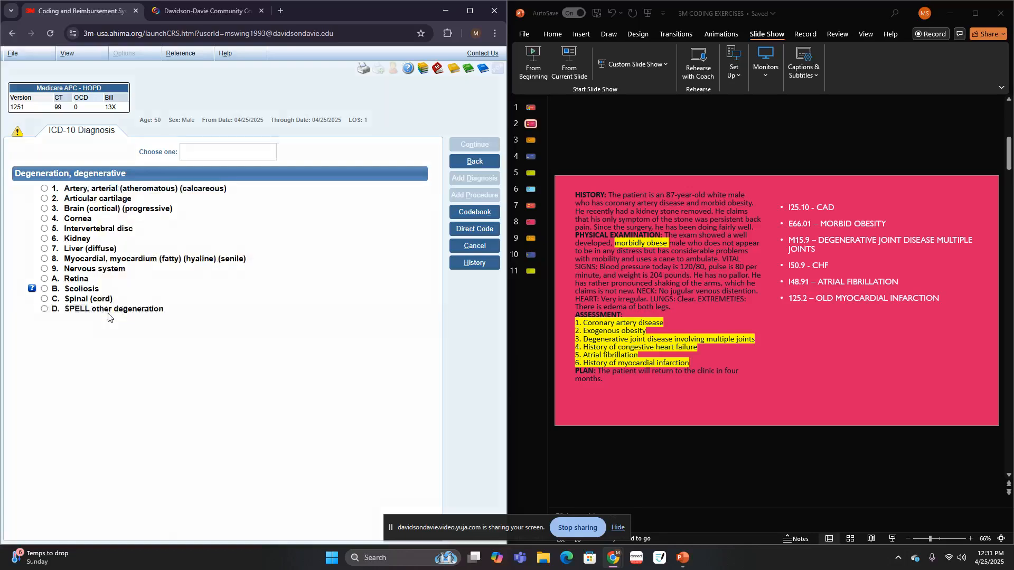
text(J)
key(Return)
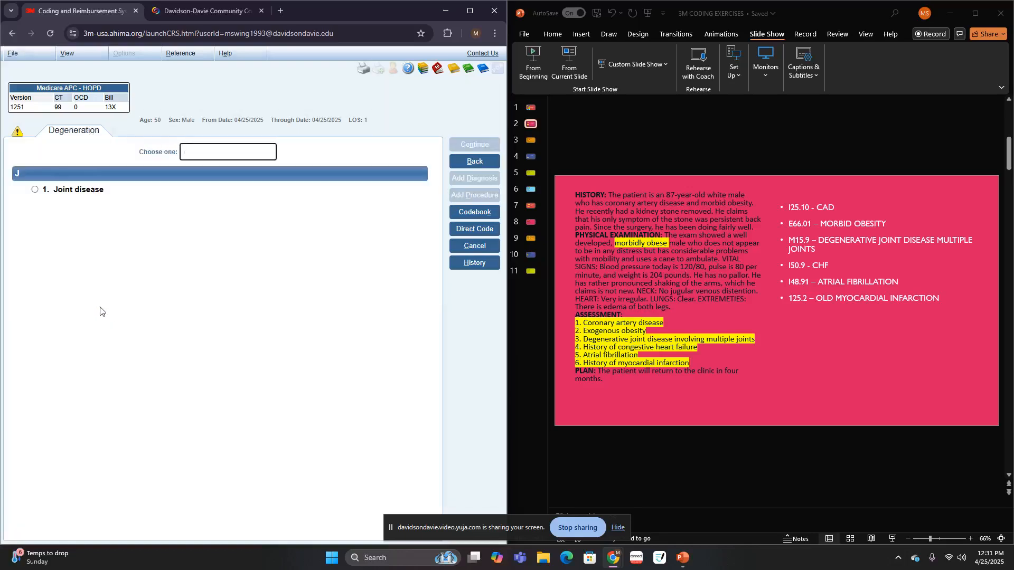
click(96, 189)
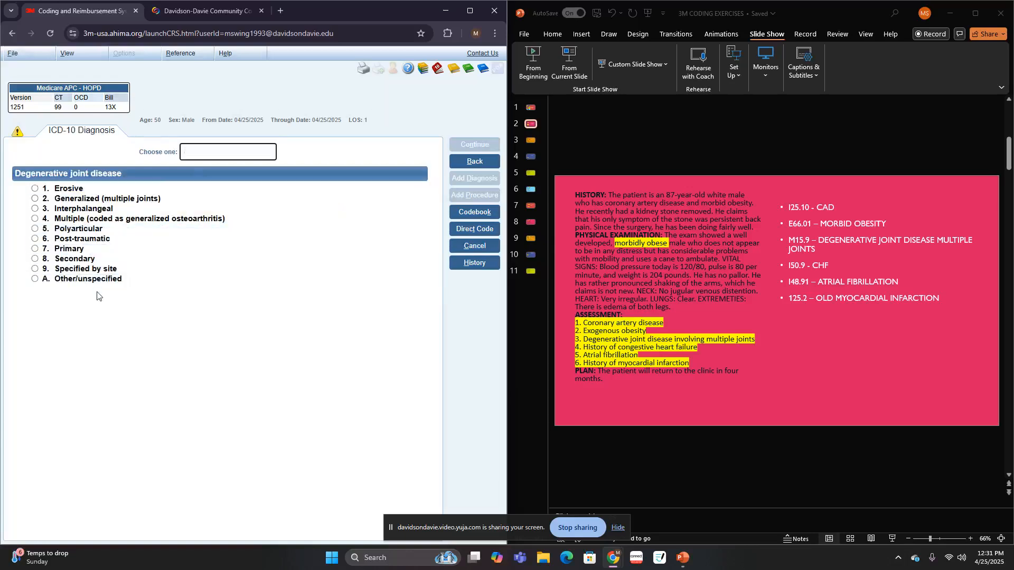
- Specify the degenerative joint disease as multiple, unspecified generalized osteoarthritis, with no associated condition coded
click(89, 219)
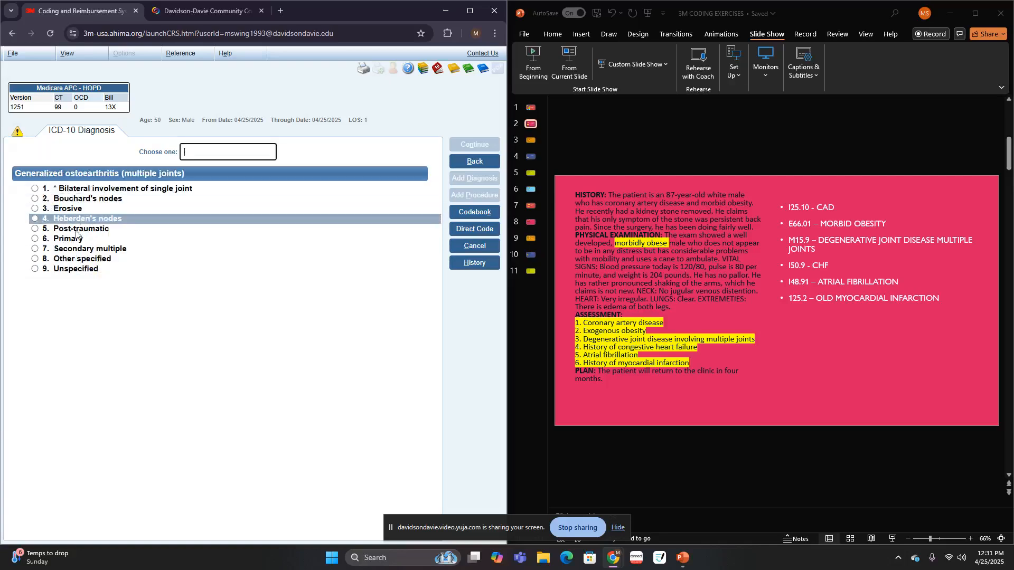
click(71, 271)
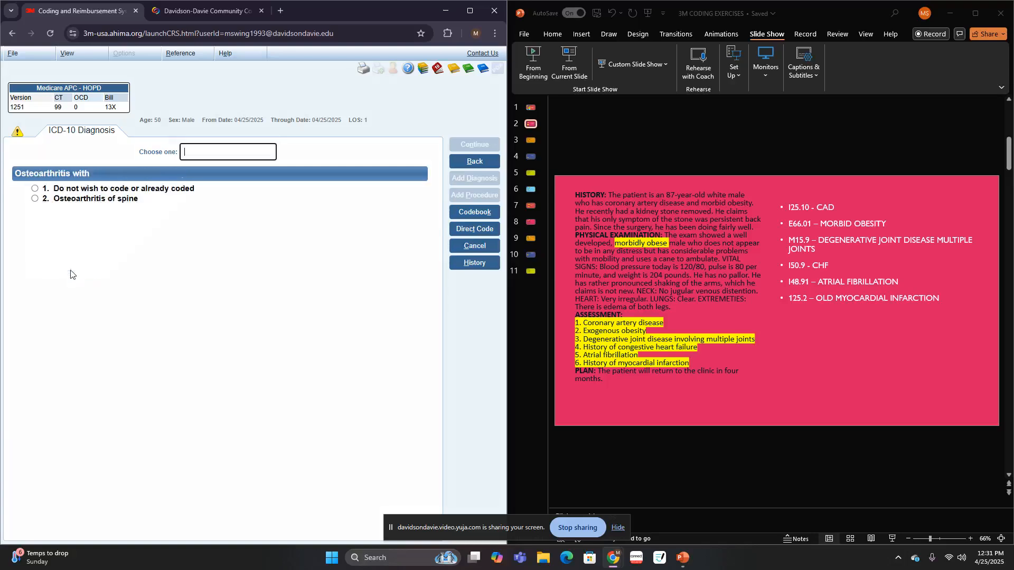
click(96, 188)
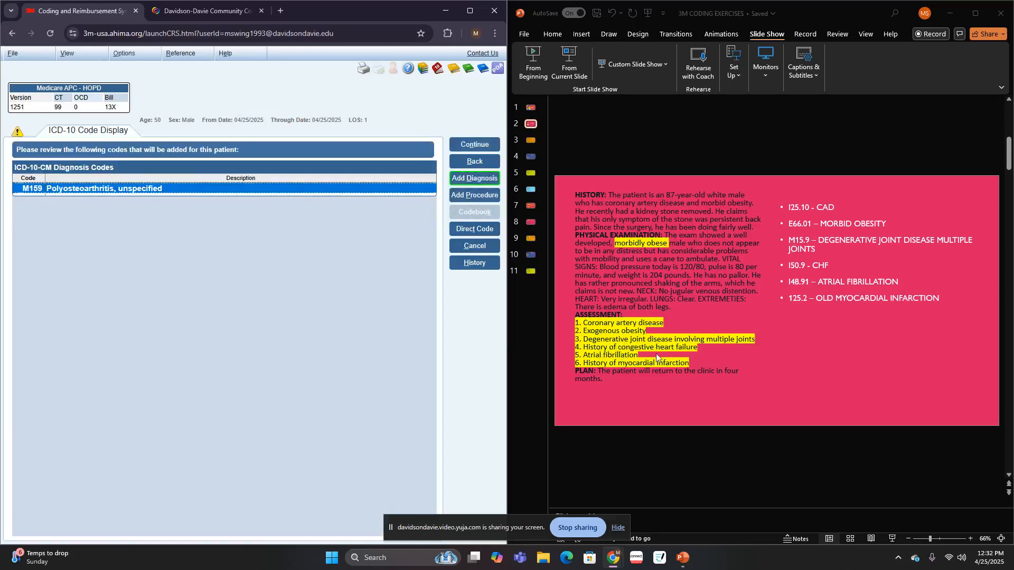
- Add a diagnosis by looking up "CHF", specifying the congestive heart failure as other/unspecified twice, with no further heart failure condition coded
click(473, 178)
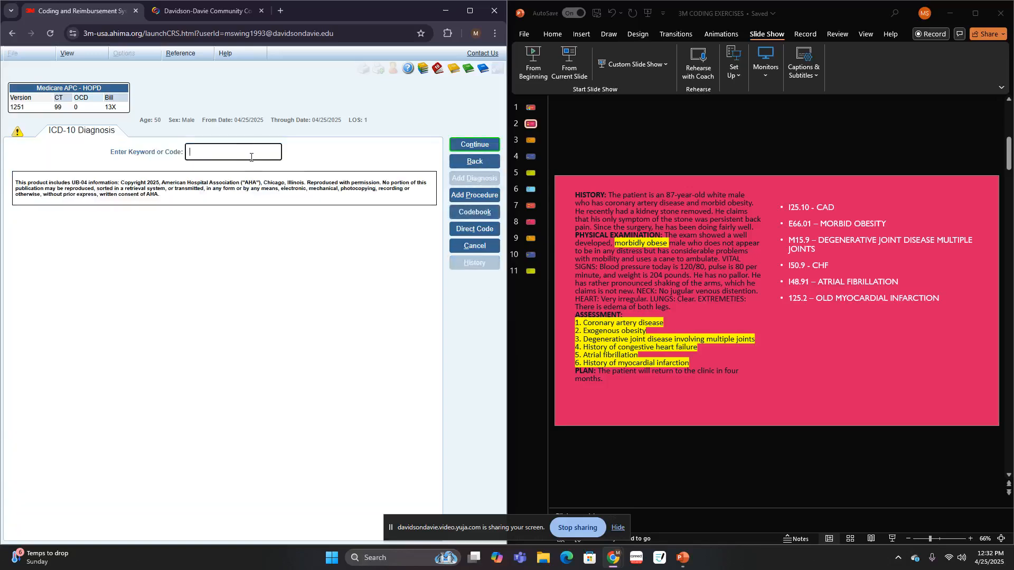
key(Return)
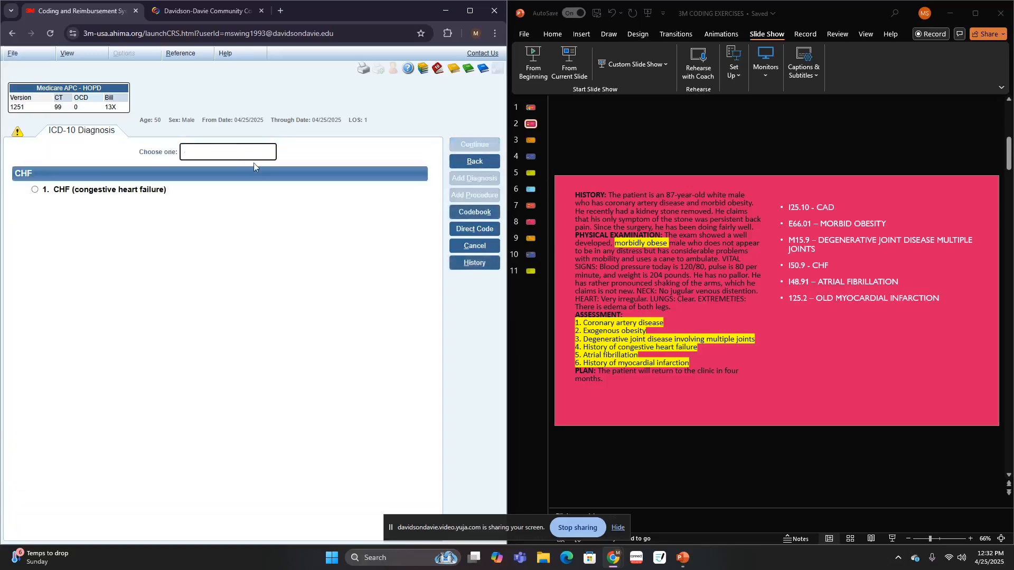
click(101, 189)
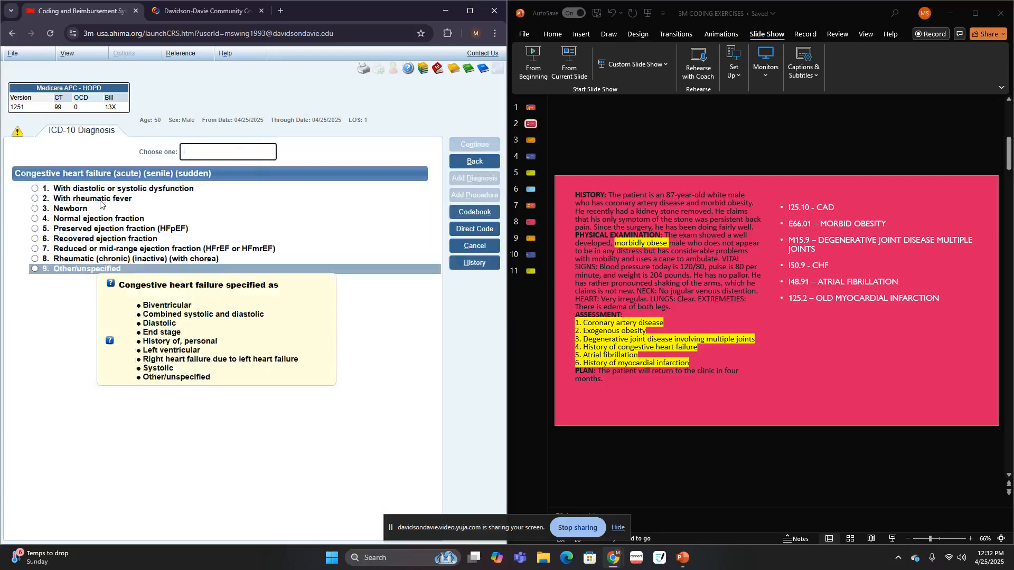
click(90, 271)
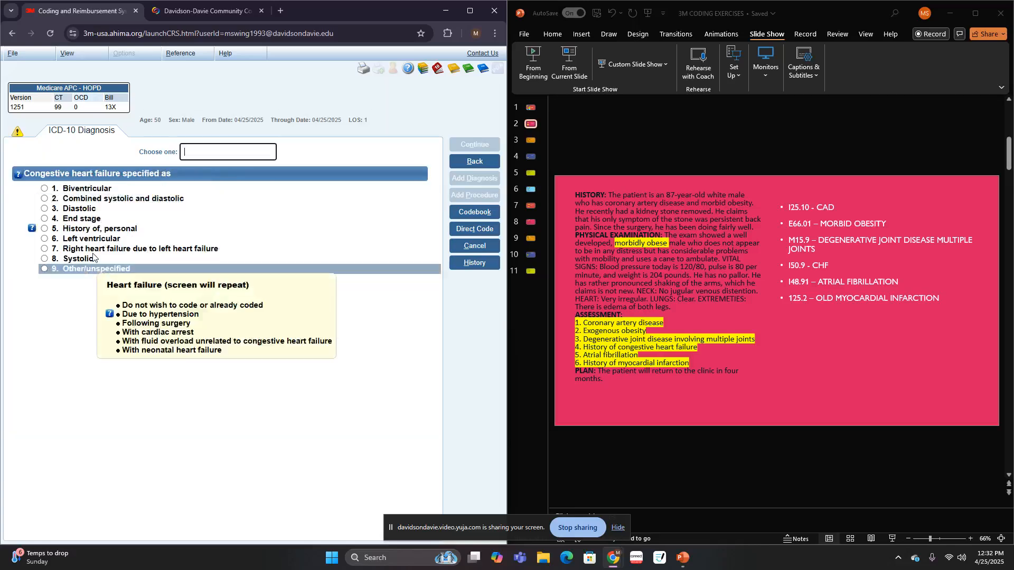
click(87, 270)
click(119, 186)
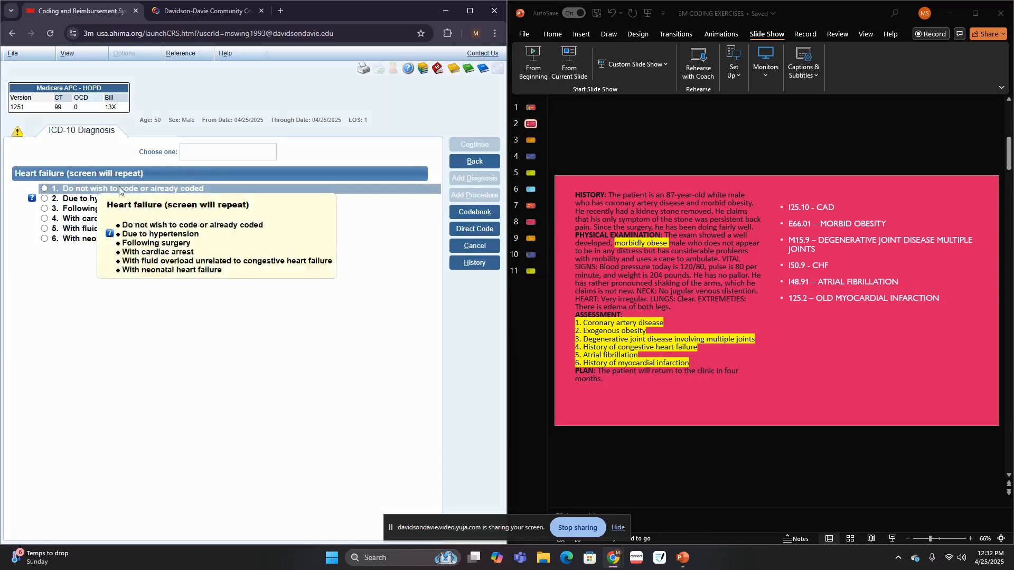
click(118, 189)
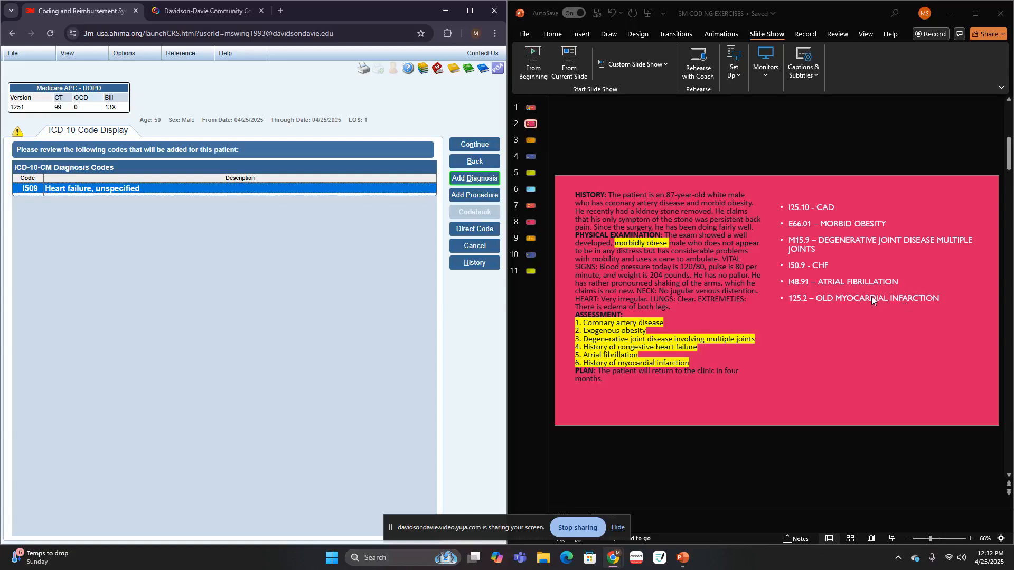
- Add a diagnosis by looking up "AFI" and choosing Afib, other/unspecified, with no long-term anticoagulant use and no procedure
click(471, 185)
text(AFI)
key(Return)
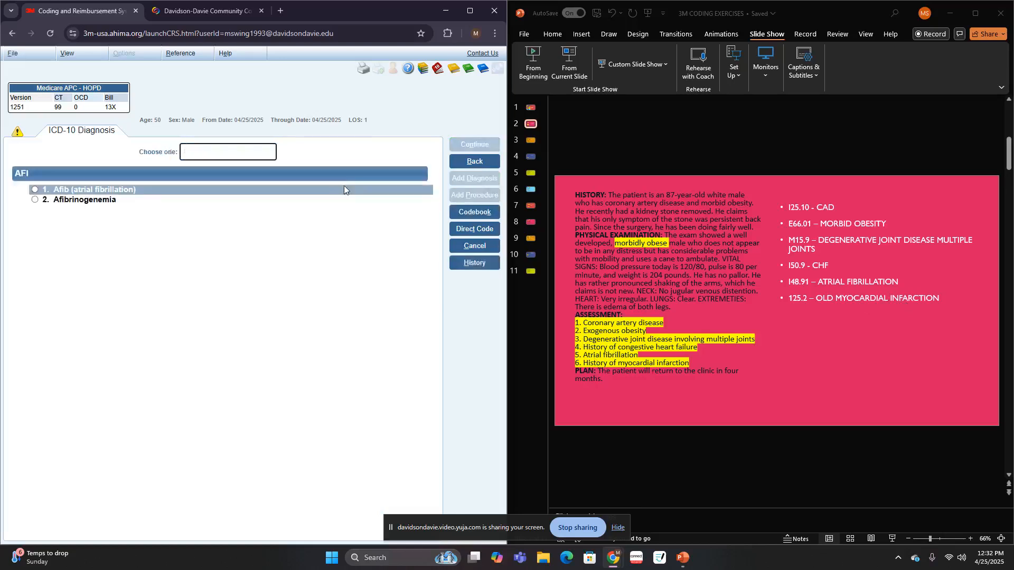
click(329, 188)
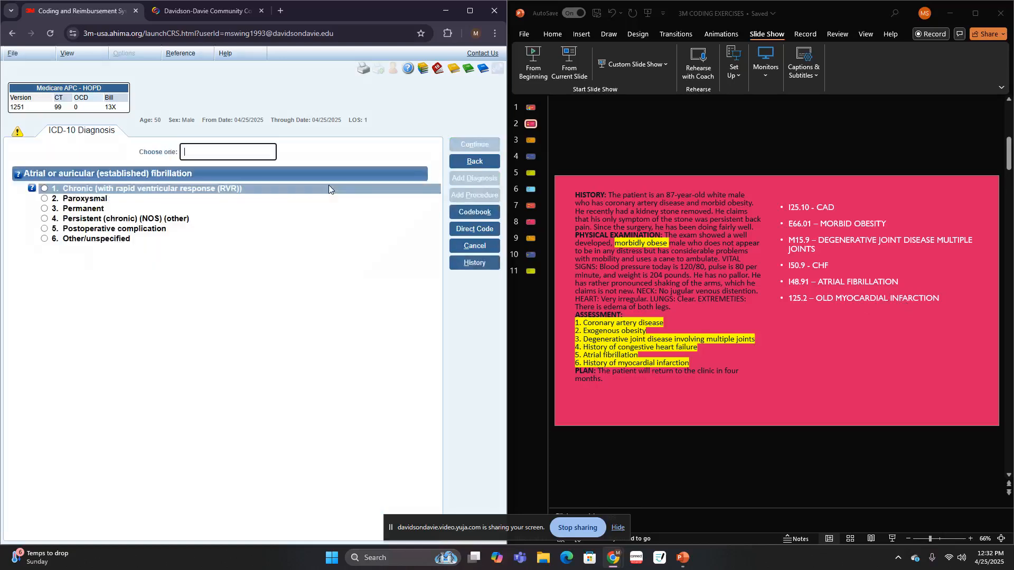
click(83, 239)
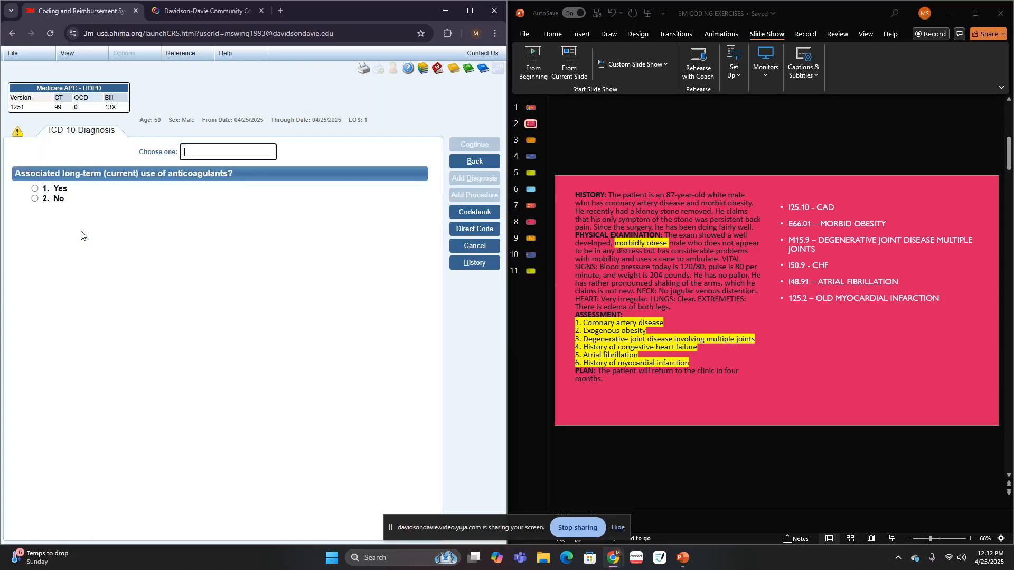
click(79, 204)
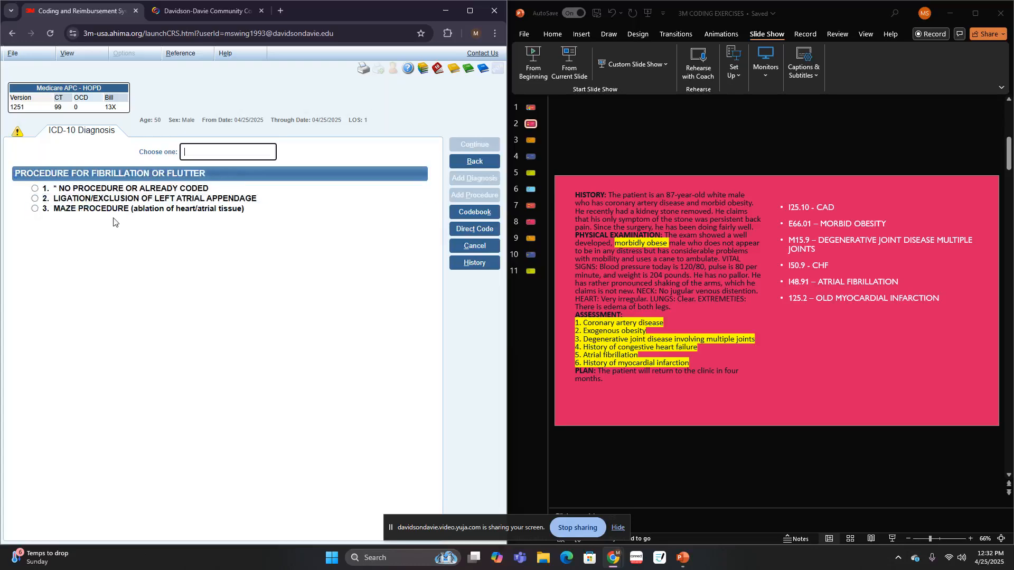
click(109, 188)
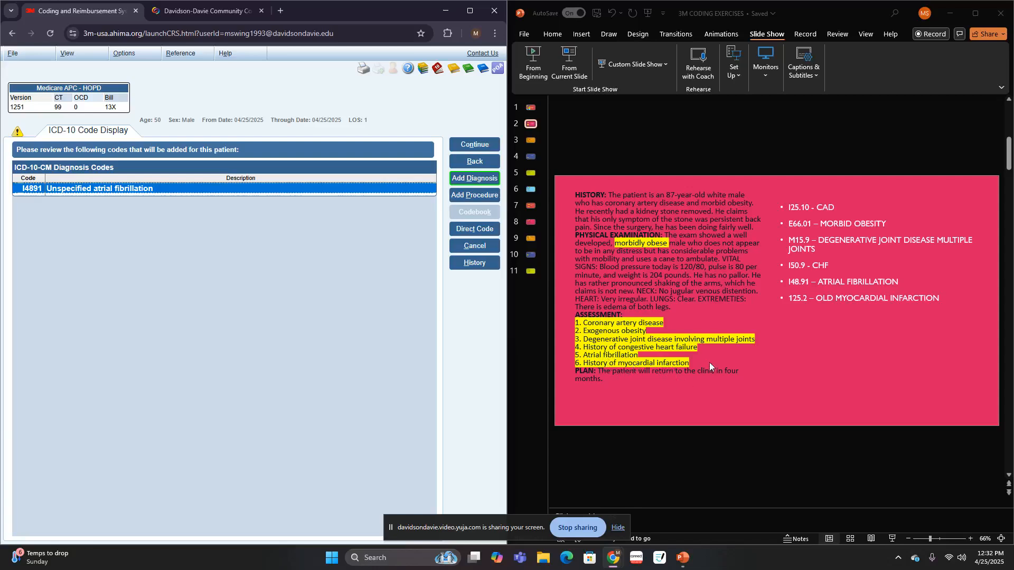
- Add a diagnosis by looking up "MYOC", choosing Myocardial condition and narrowing it to Infarct
click(471, 181)
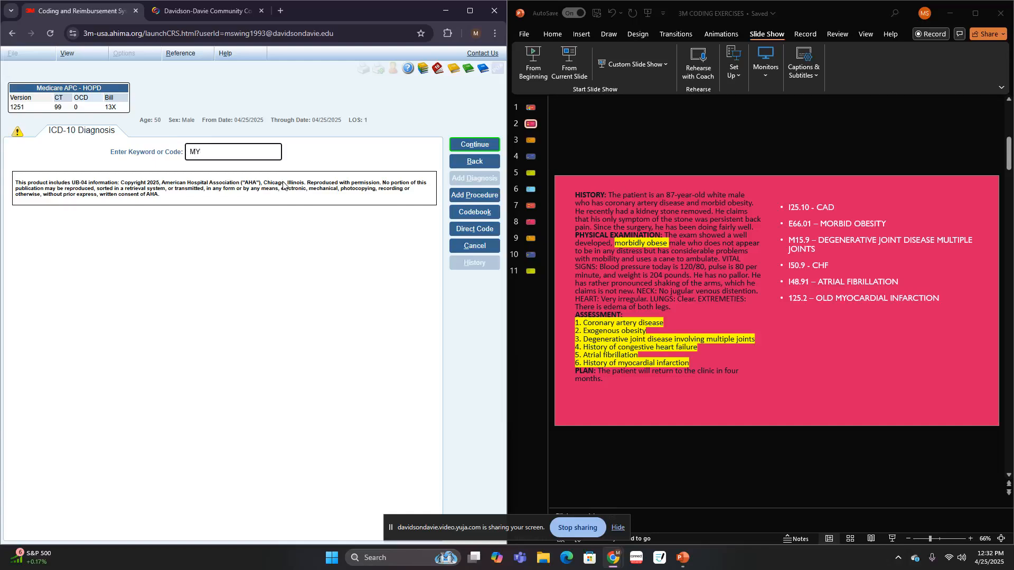
text(MYOC)
key(Return)
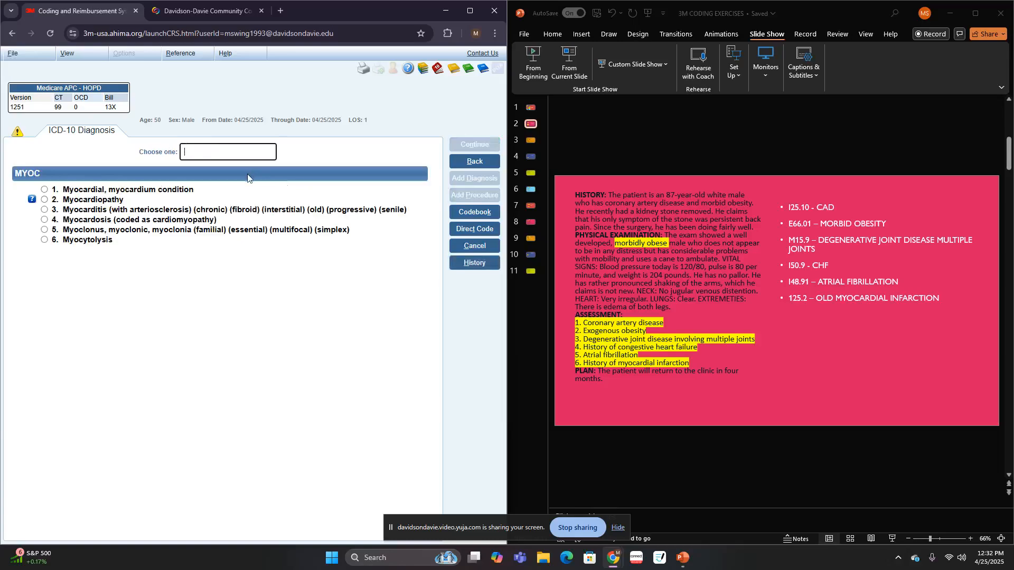
click(192, 186)
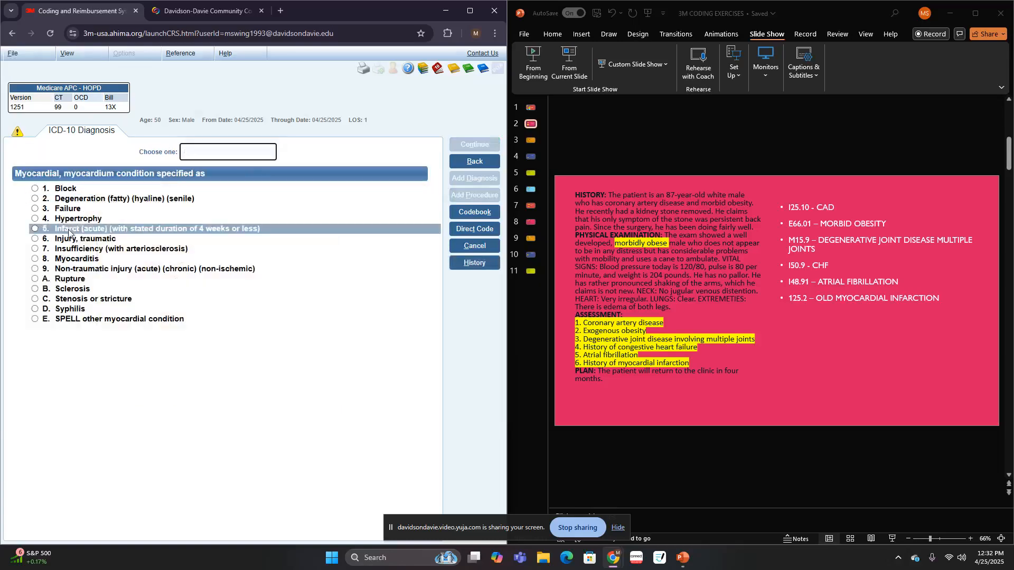
click(68, 231)
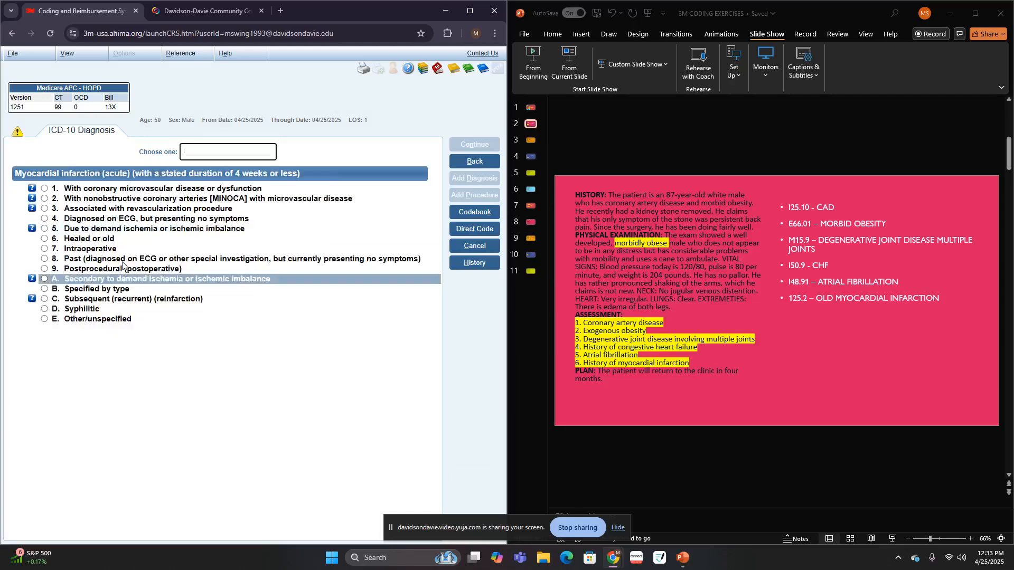
- Specify the myocardial infarction as healed or old, with no associated or other existing conditions and no procedure, and accept it into the code summary
click(114, 243)
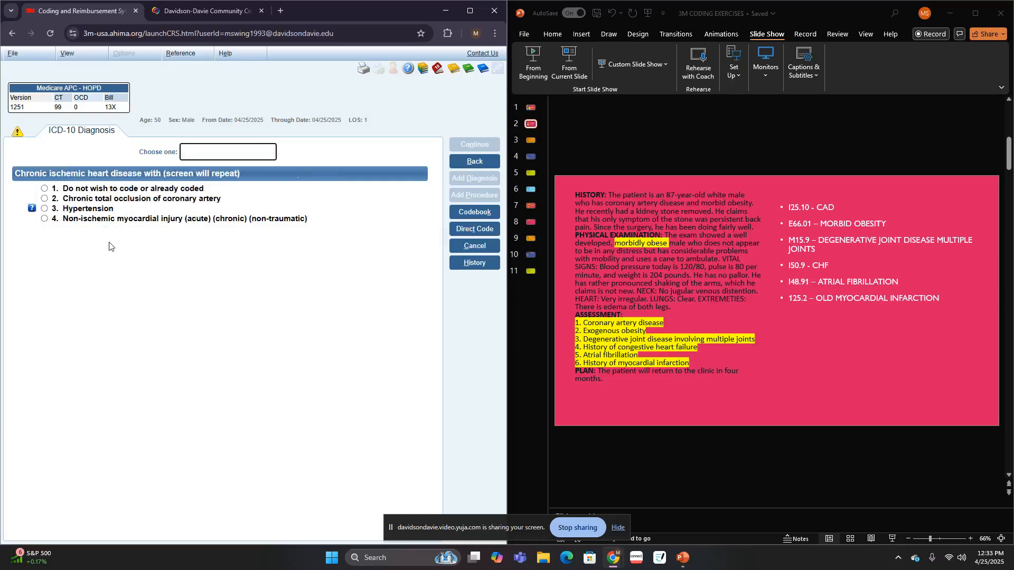
click(132, 189)
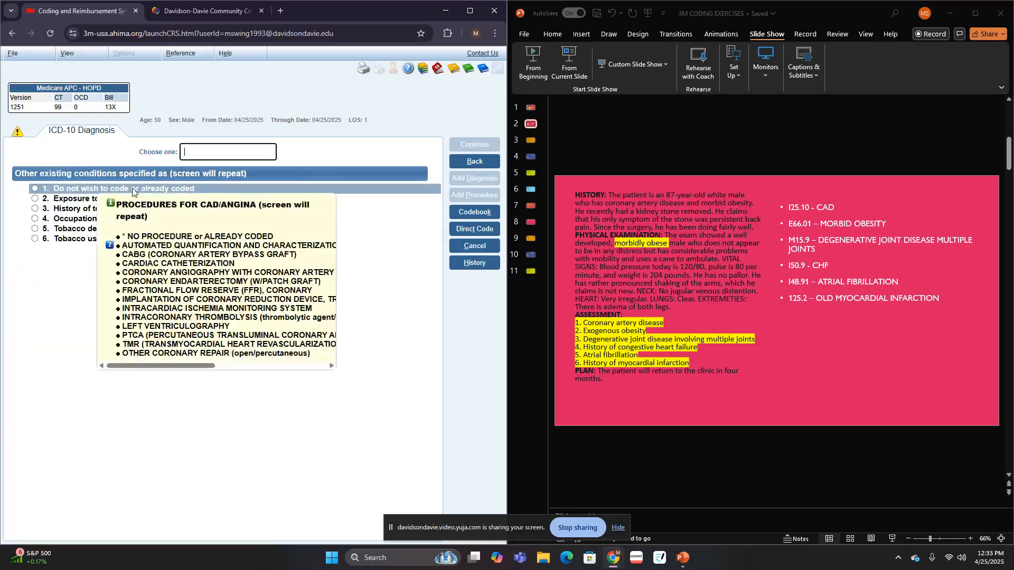
click(132, 188)
click(132, 190)
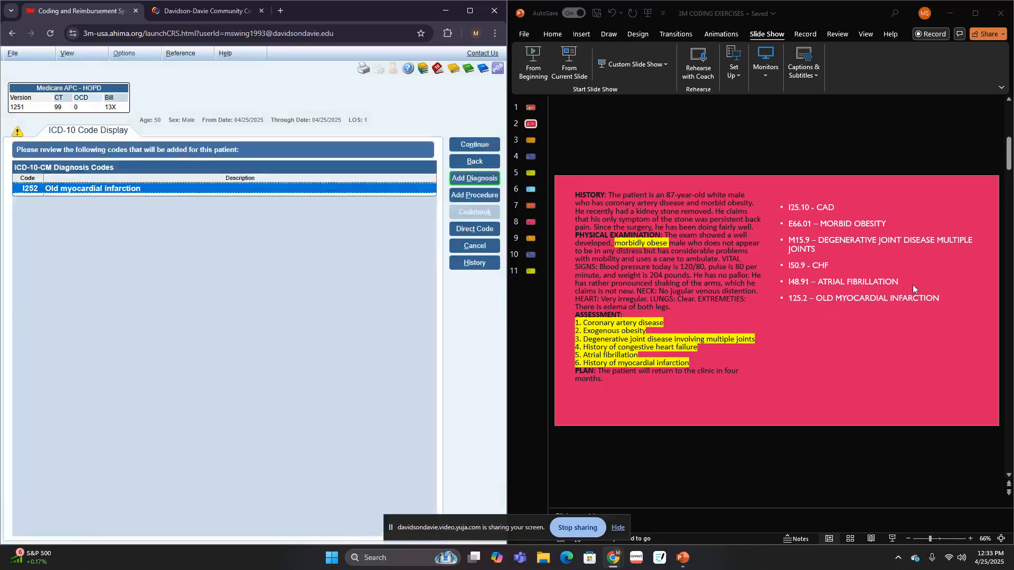
click(486, 146)
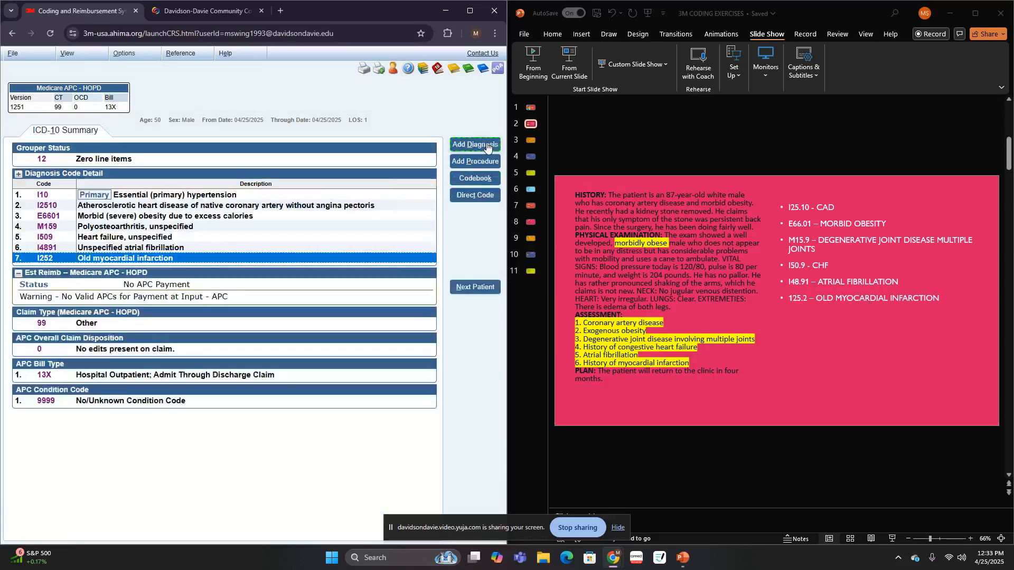
- Review the coding notes and diagnosis list in the summary, and switch to slide 3 of the PowerPoint exercises
scroll(246, 285, up, 3)
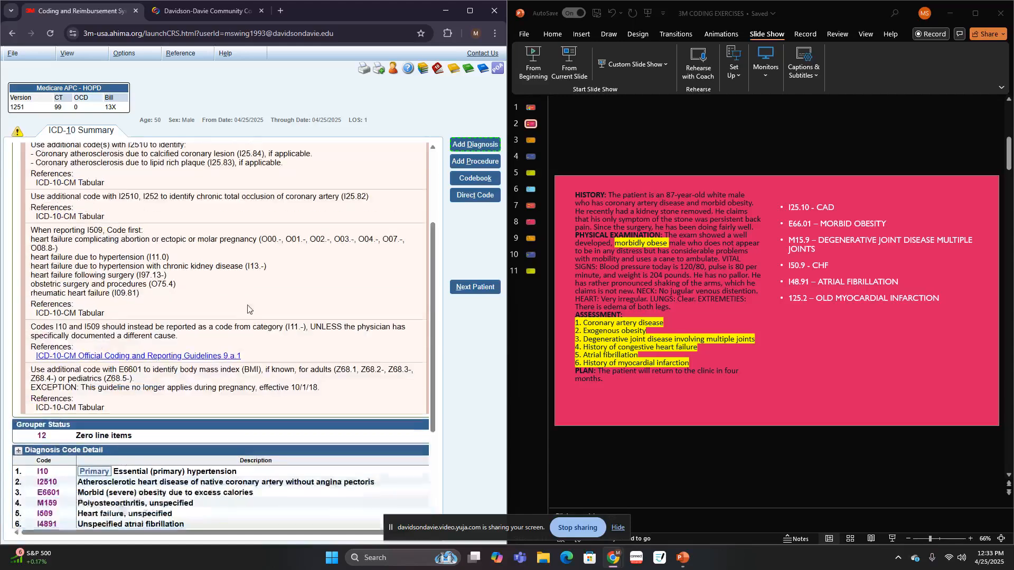
scroll(247, 309, up, 3)
scroll(317, 301, down, 6)
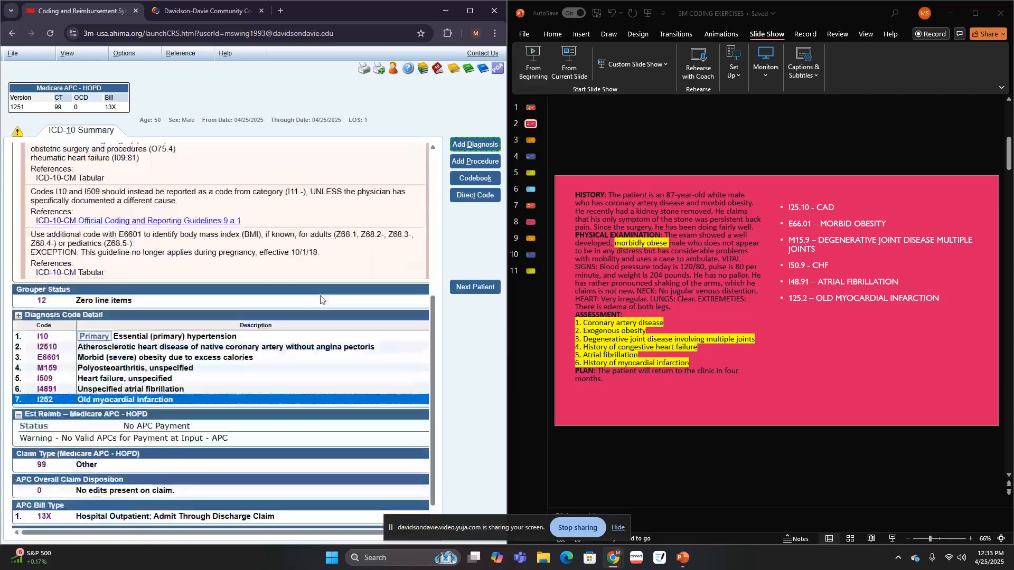
scroll(322, 300, down, 1)
click(531, 144)
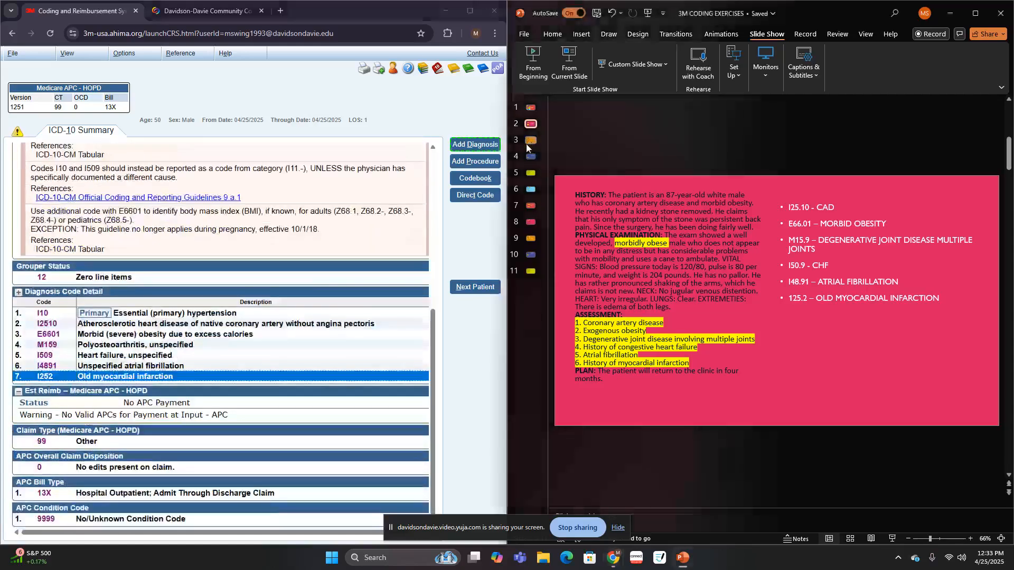
click(531, 141)
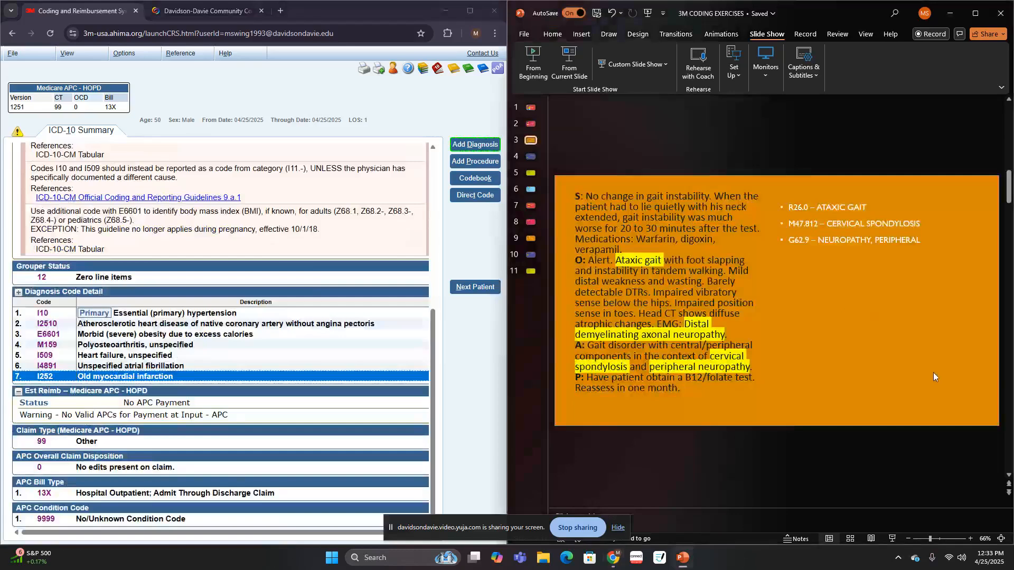
- Add a diagnosis by looking up "ATA" under ataxia, choosing Gait and specifying it as other/unspecified
click(485, 145)
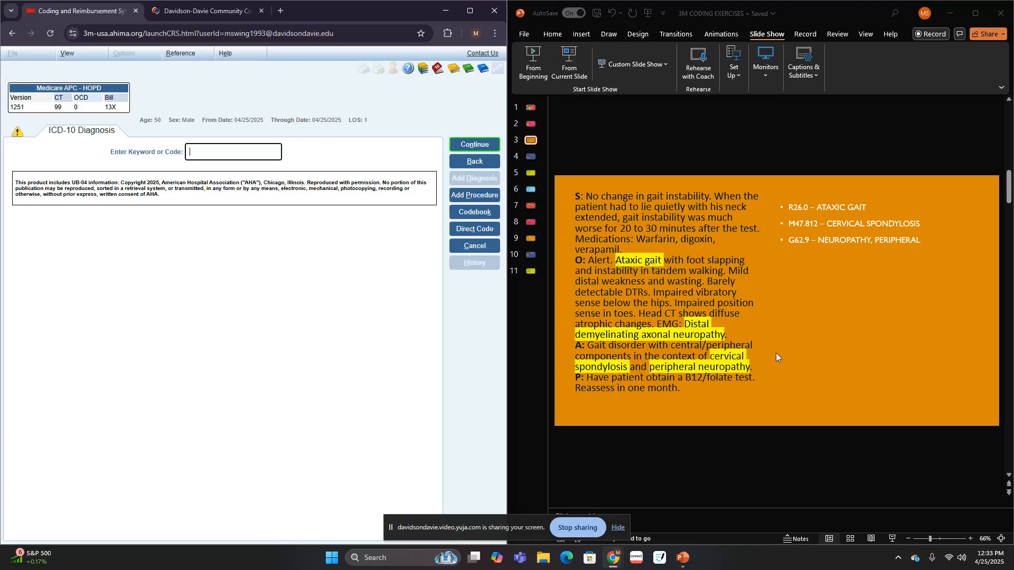
text(ATA)
key(Return)
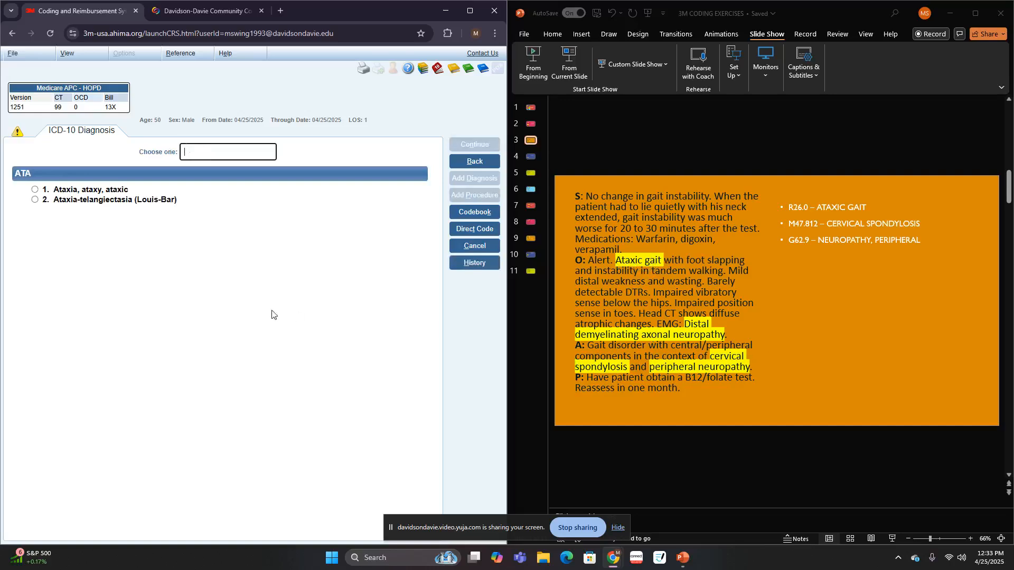
click(123, 189)
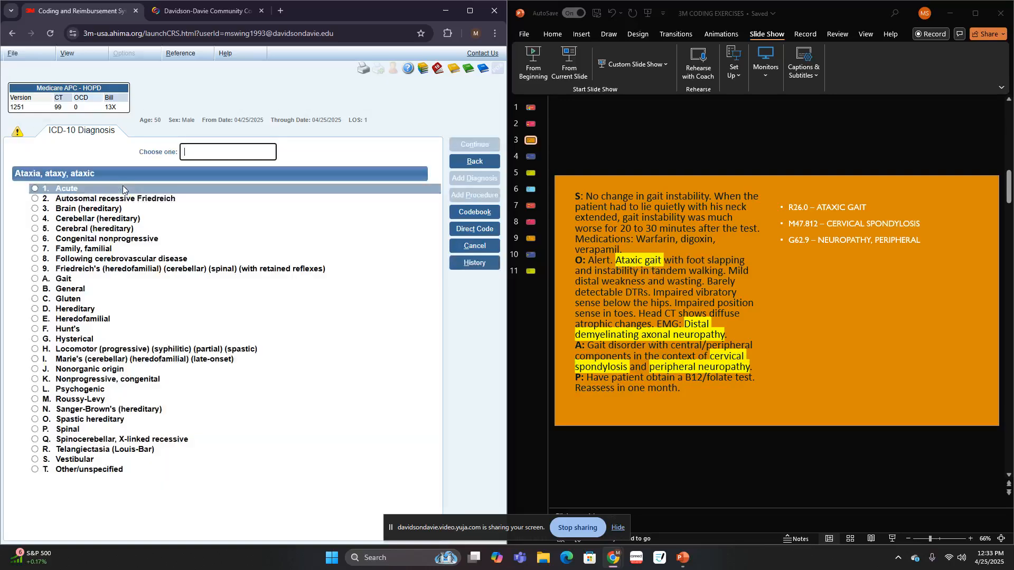
click(74, 280)
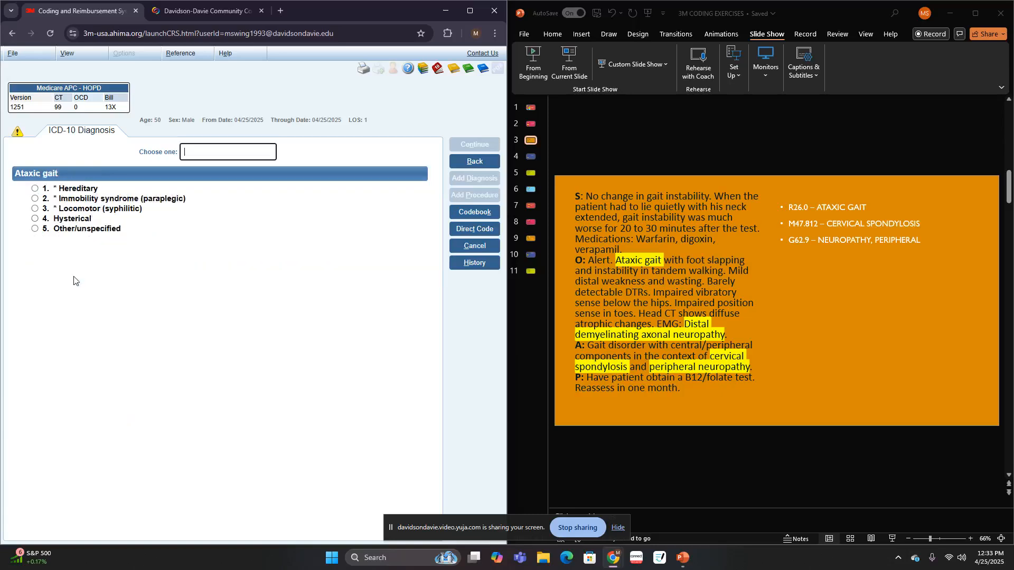
click(90, 231)
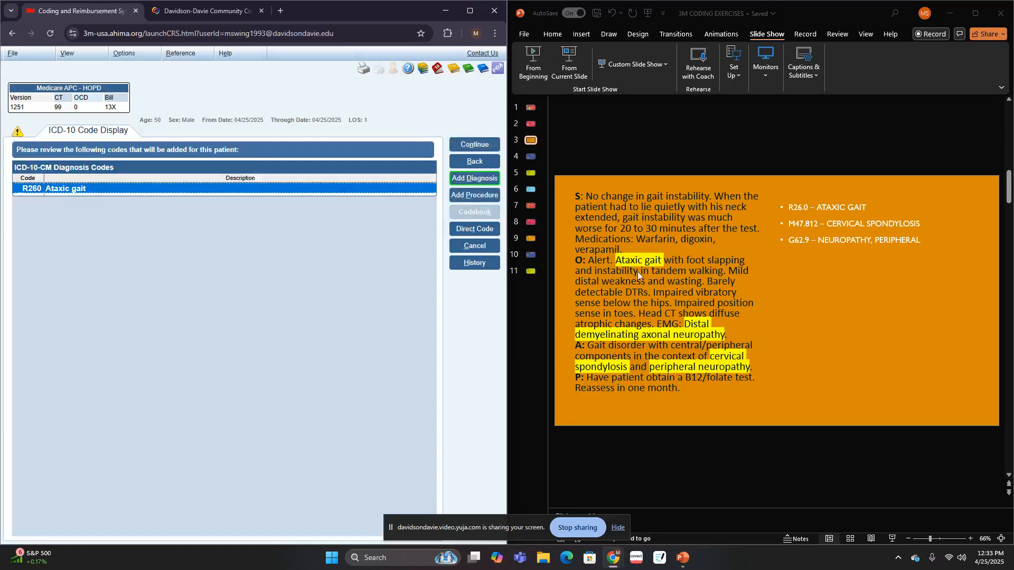
- Switch to adding another diagnosis, look up "SPONDYLOS" and choose Spondylosis
click(482, 180)
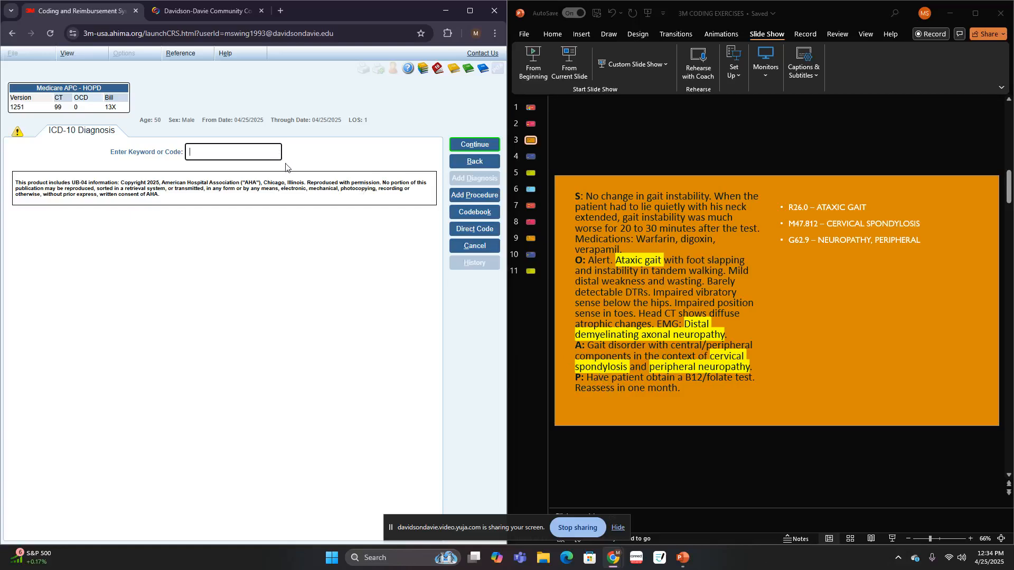
text(SPONDYLOS)
key(Return)
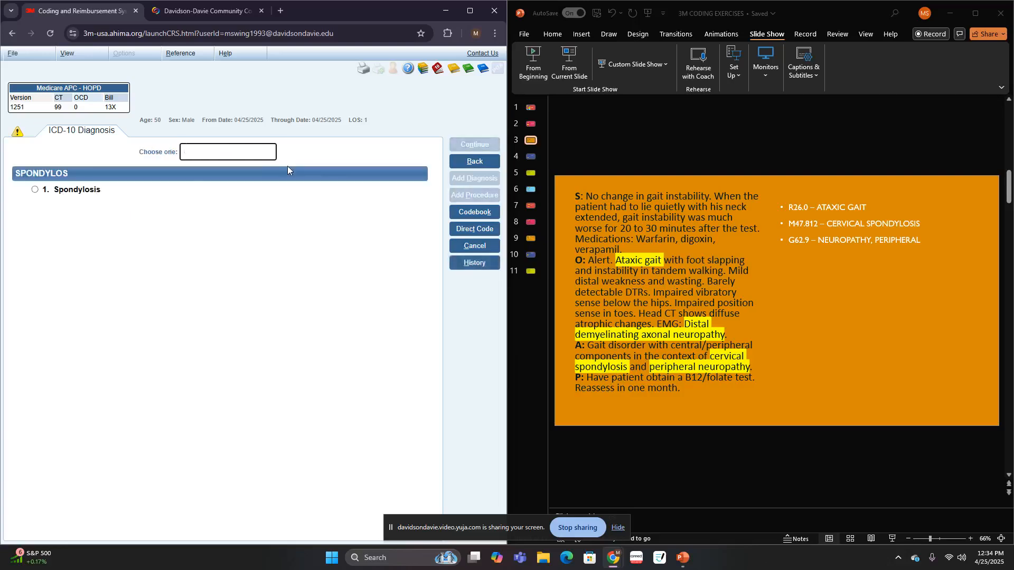
click(71, 189)
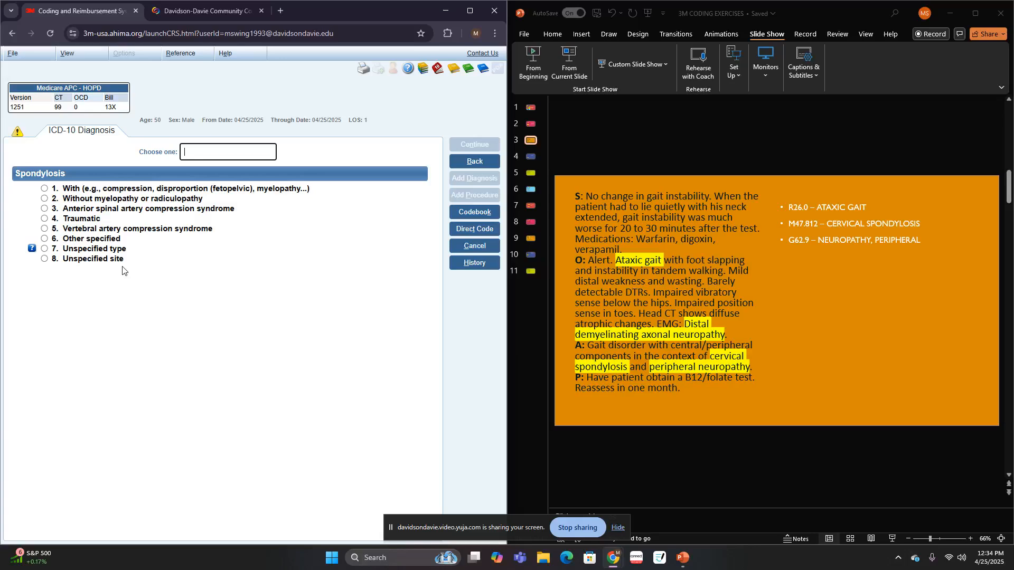
- Specify the spondylosis as unspecified type in the cervical region, with no procedure coded
mouse_move(123, 264)
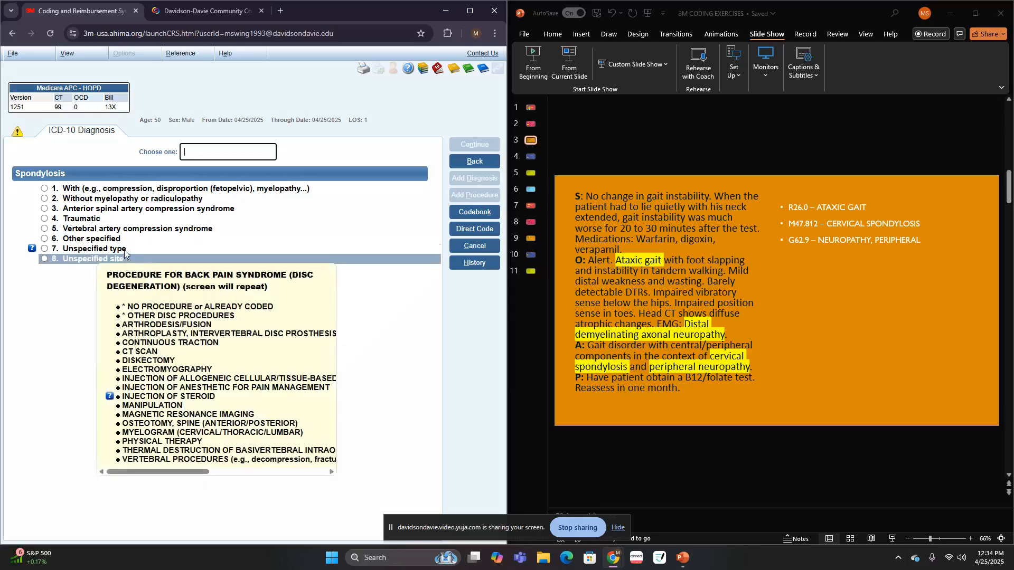
click(125, 250)
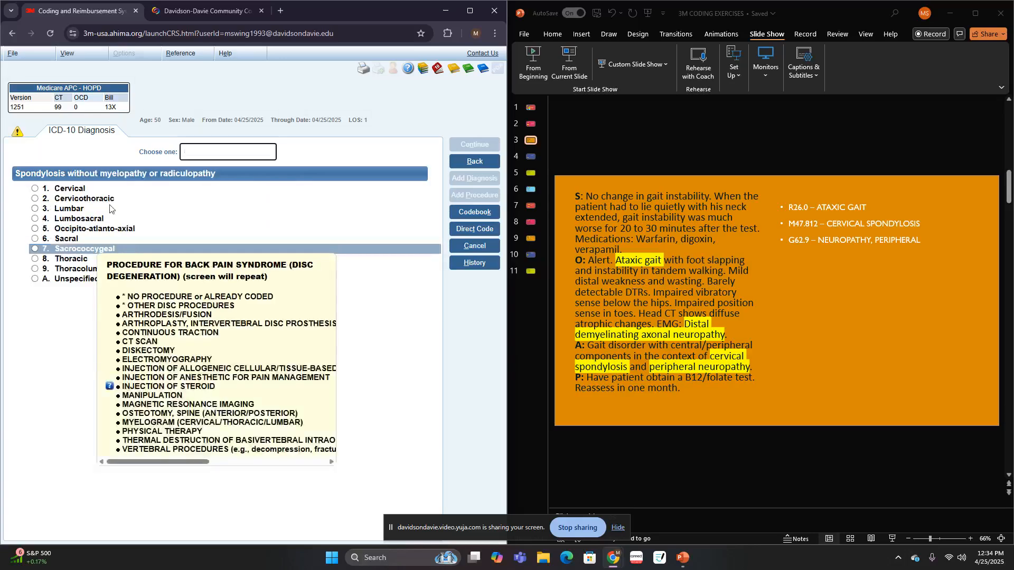
click(79, 193)
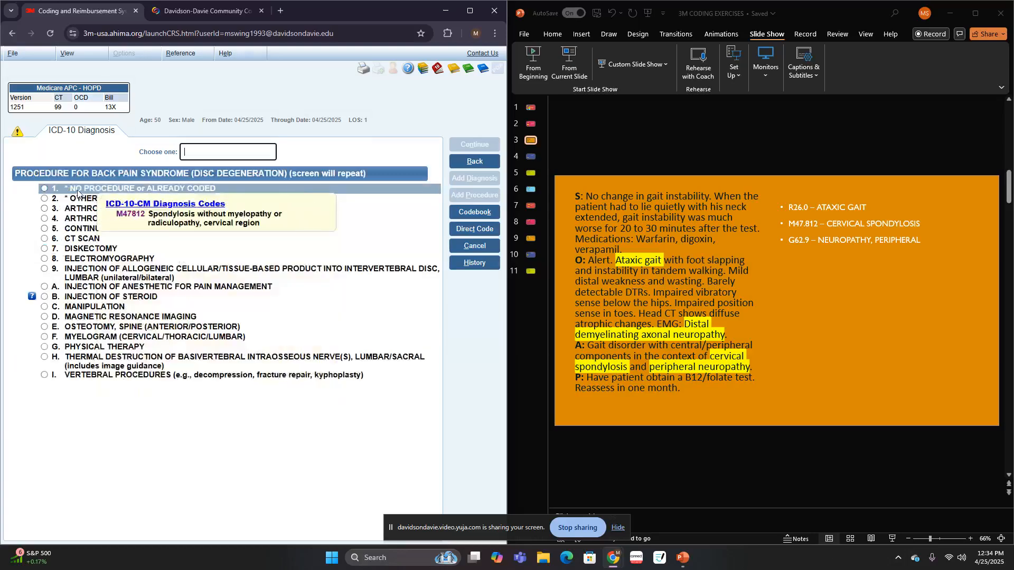
click(84, 190)
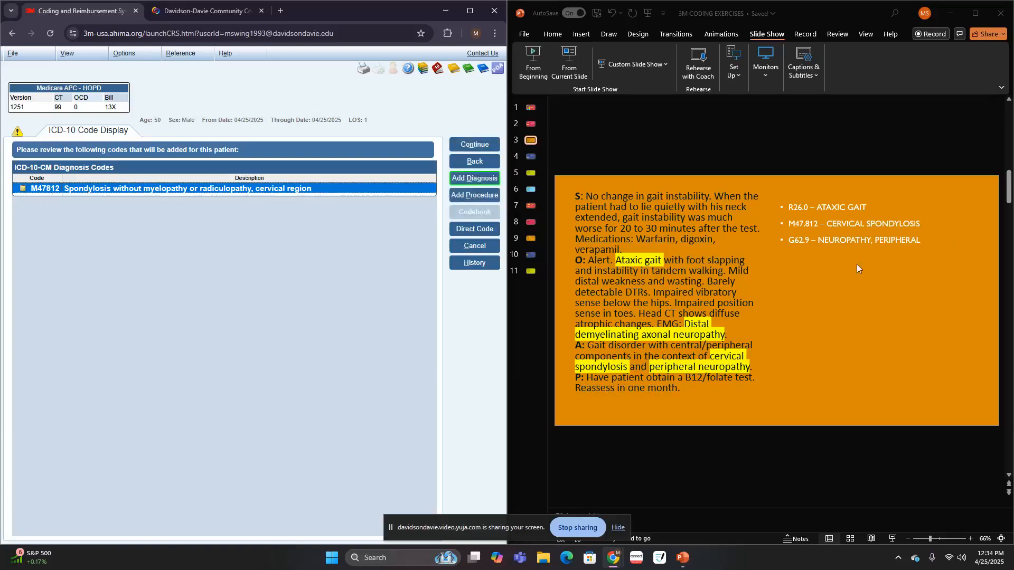
- Add a diagnosis by looking up "NEUROP", choosing peripheral (nerve) neuropathy, other/unspecified coded as polyneuropathy, and specifying it as unspecified
click(456, 181)
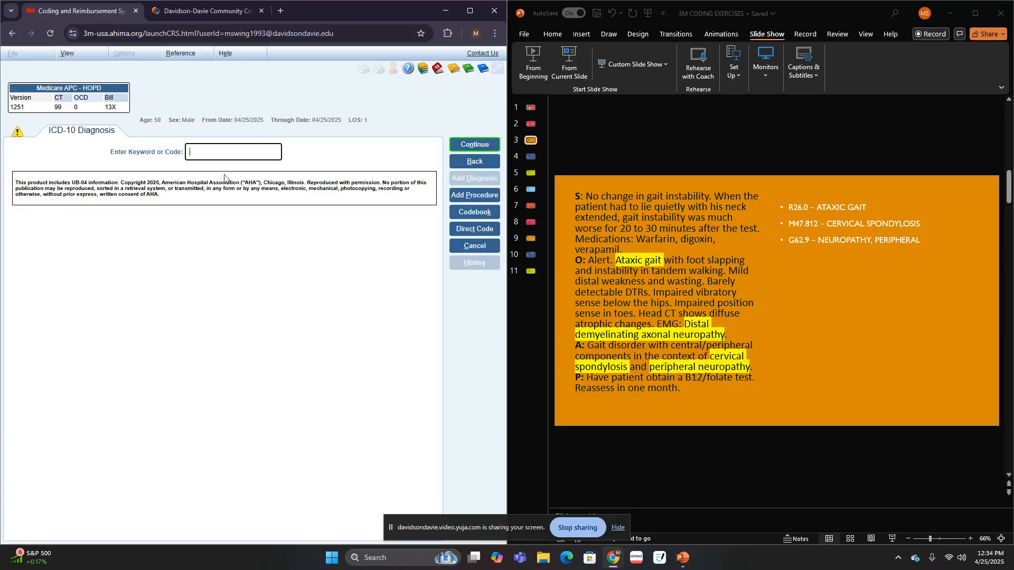
text(NEUROP)
key(Return)
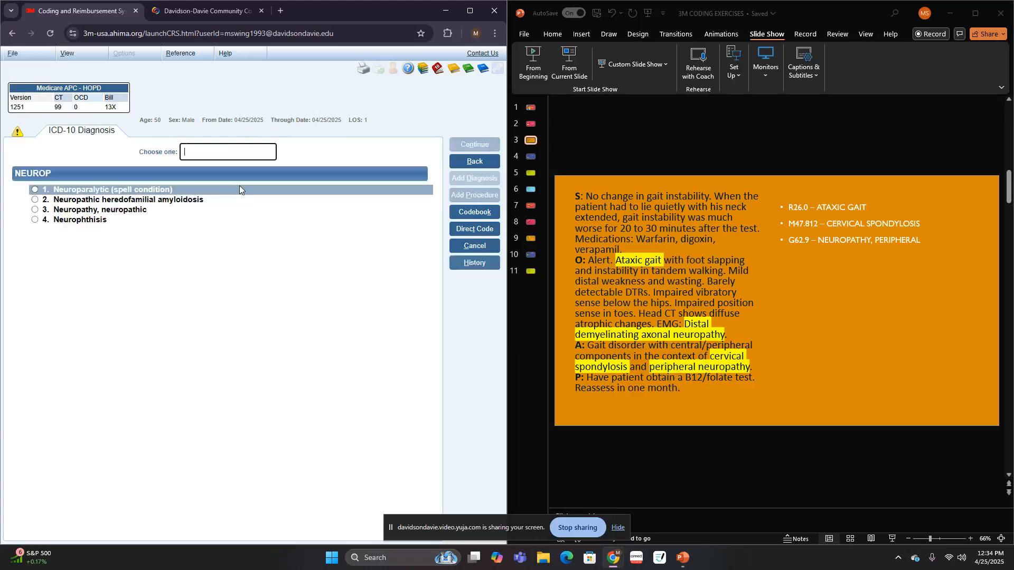
click(93, 211)
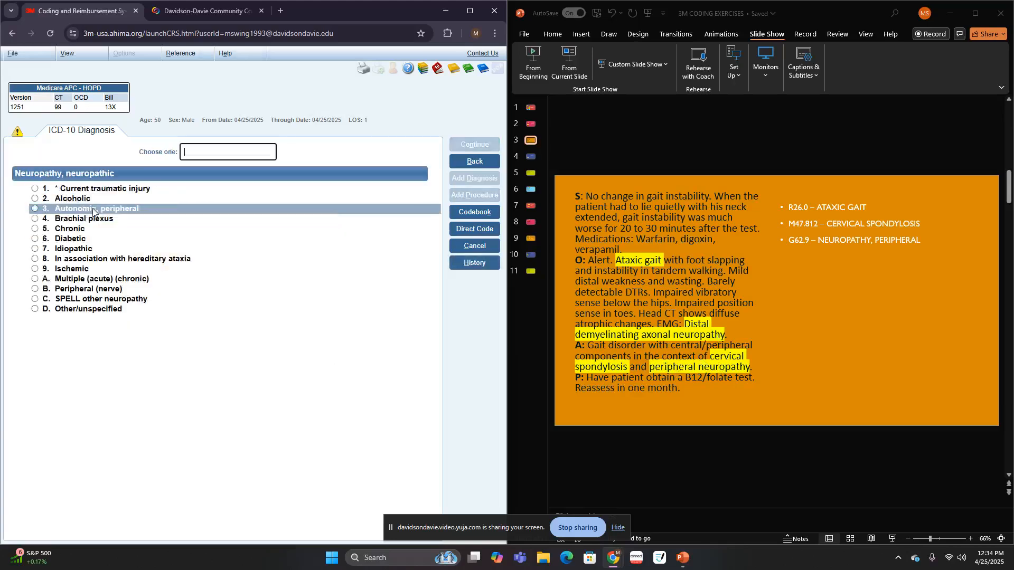
click(85, 290)
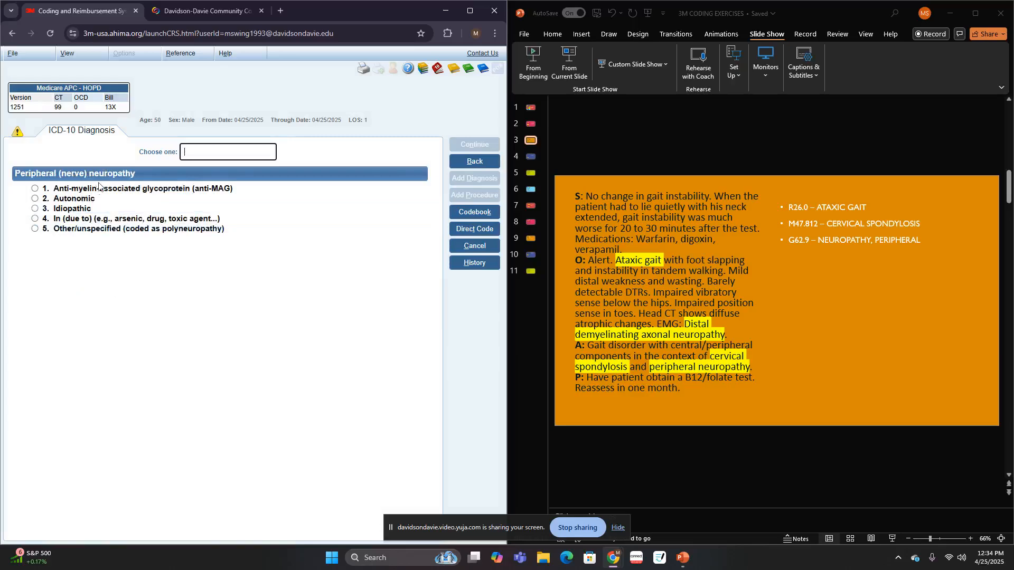
click(77, 232)
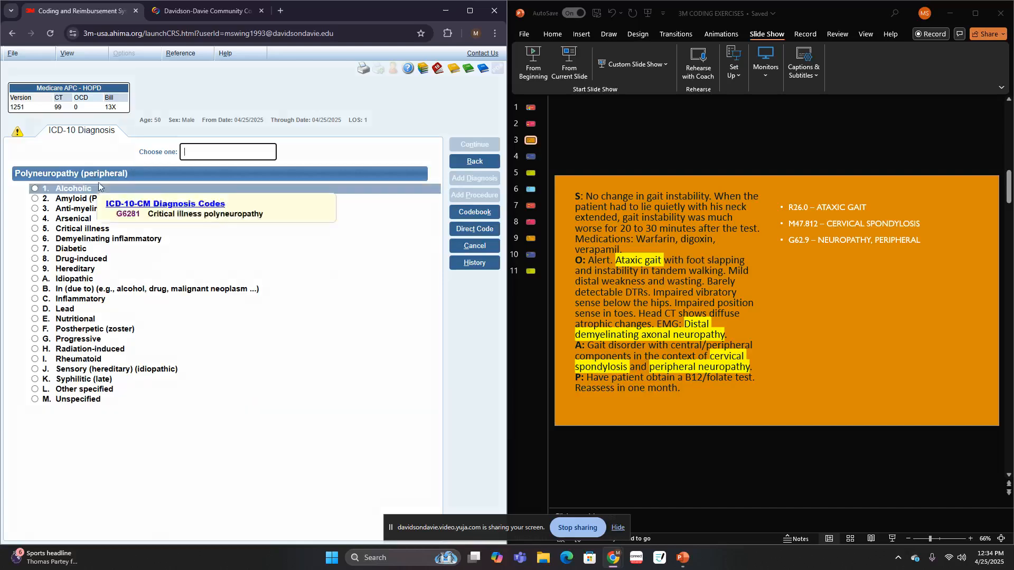
click(87, 400)
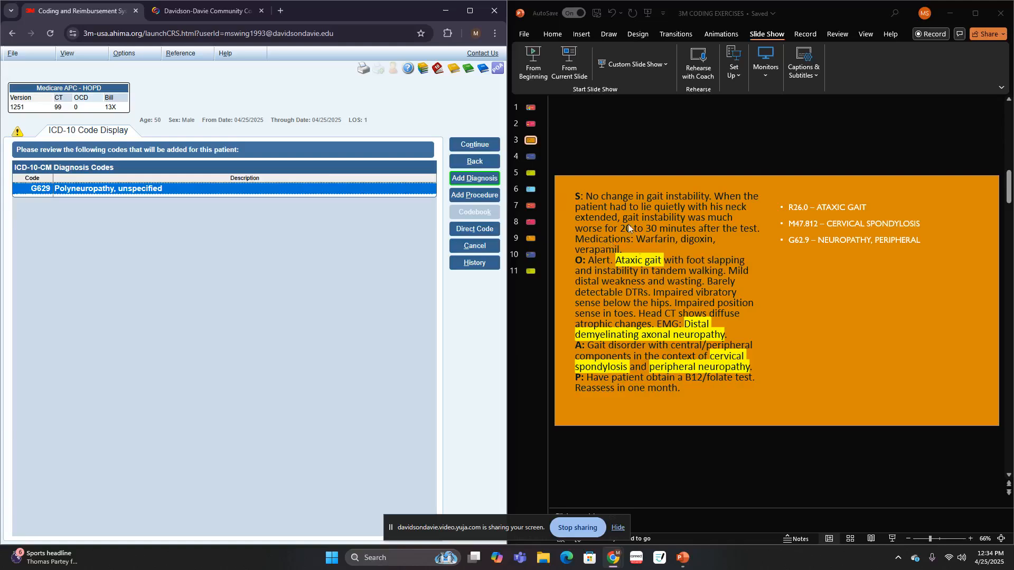
- Switch to slide 4 of the PowerPoint exercises and accept the polyneuropathy code into the encoder's summary
click(532, 156)
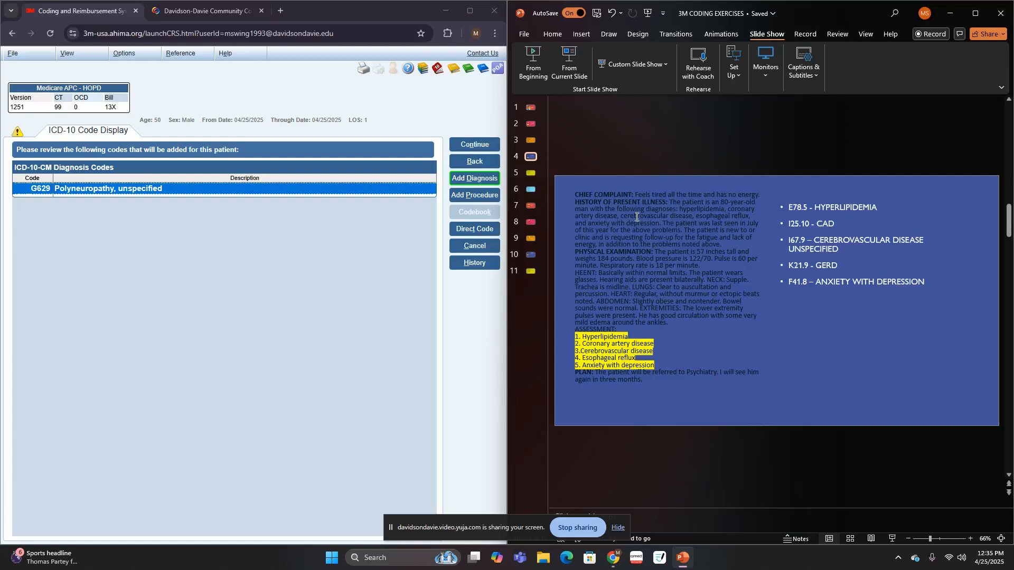
click(468, 144)
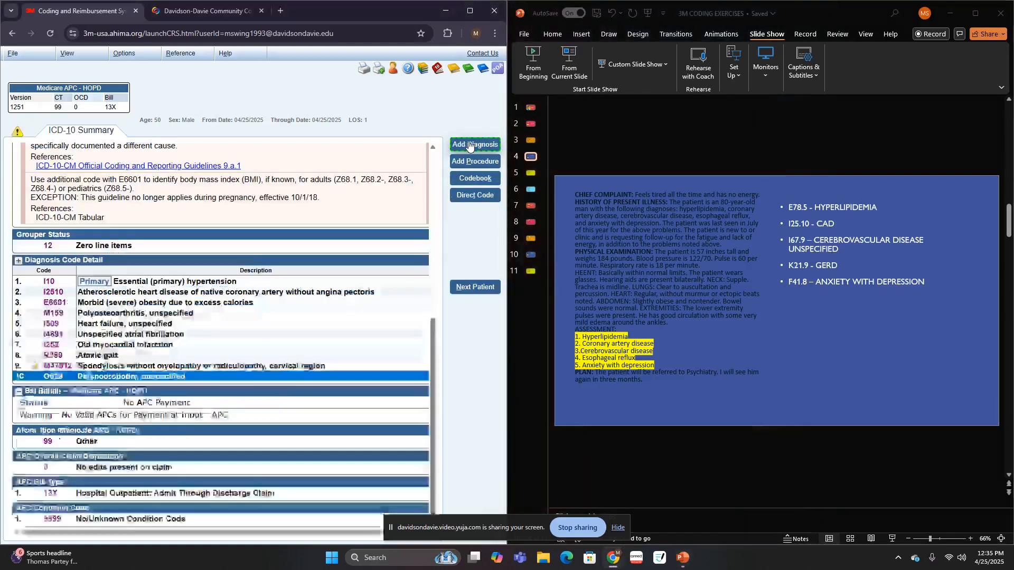
- Add a diagnosis by looking up "HYPERL", choosing hyperlipidemia as other/unspecified and answering No to Ehlers-Danlos syndrome
click(470, 145)
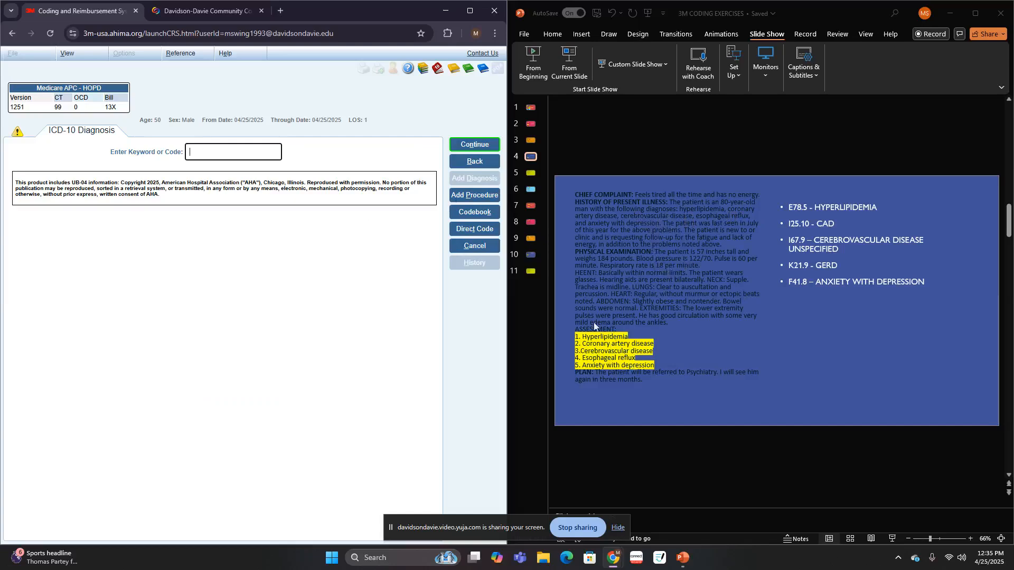
text(HYPERL)
click(470, 211)
click(108, 200)
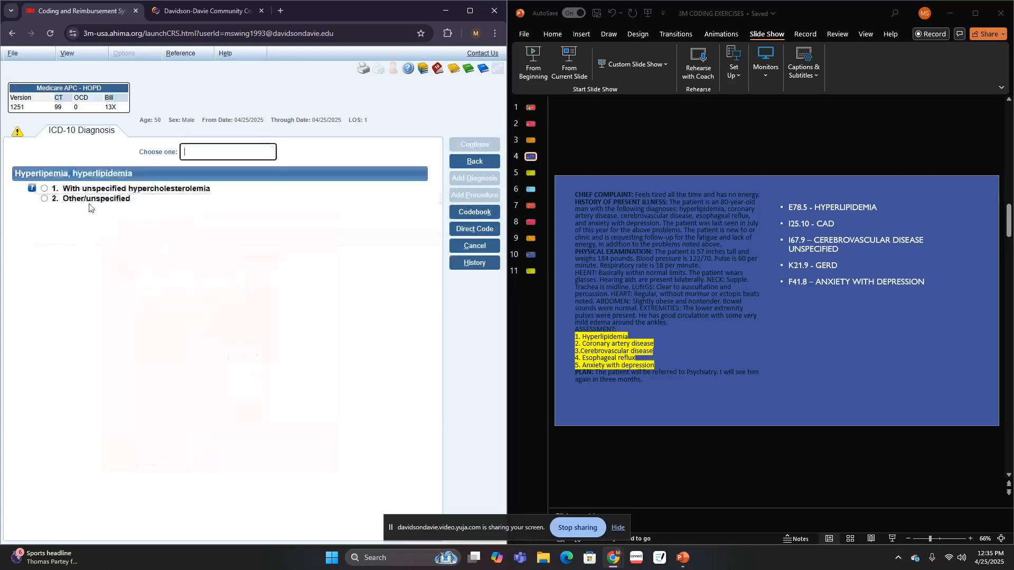
click(89, 203)
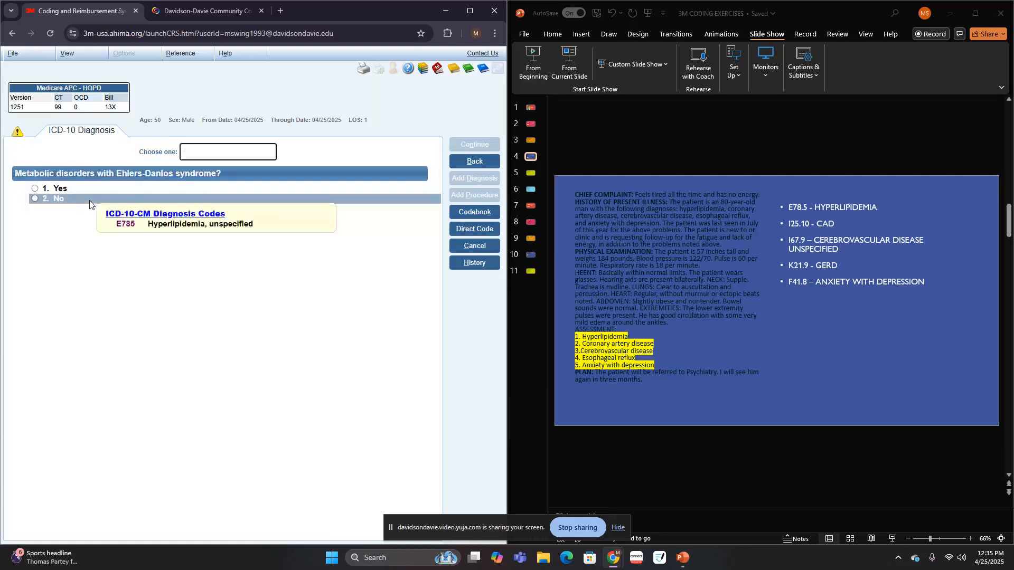
click(91, 200)
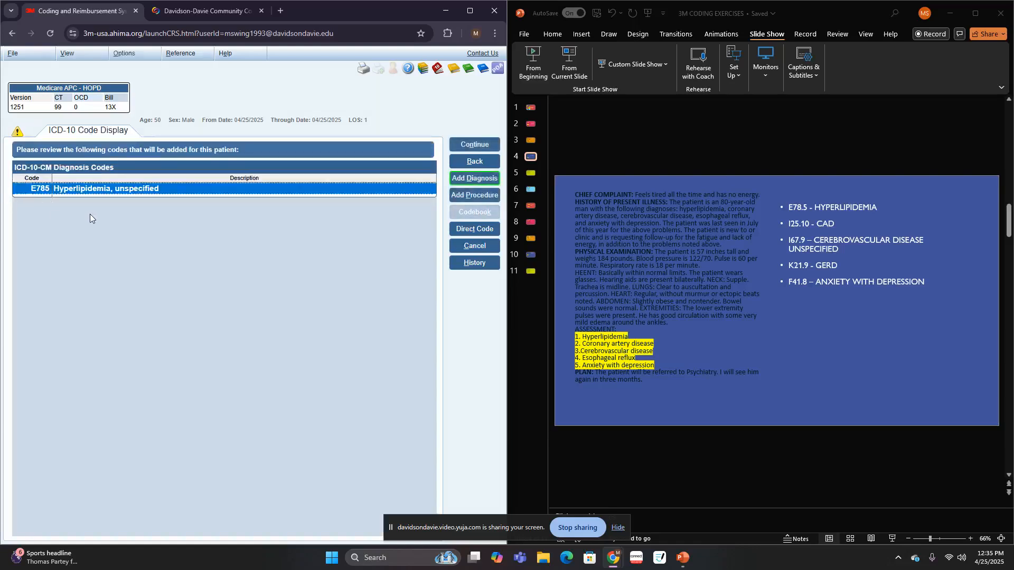
- Add a diagnosis by looking up "CAD", choosing other/unspecified coronary artery disease coded as arteriosclerosis, without angina pectoris
click(475, 178)
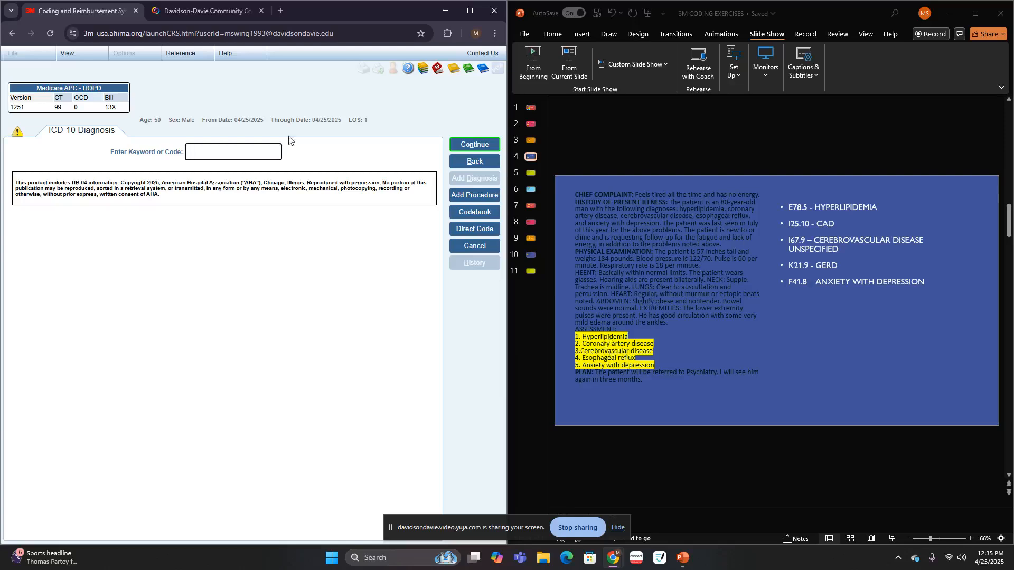
text(CAD)
key(Return)
click(189, 189)
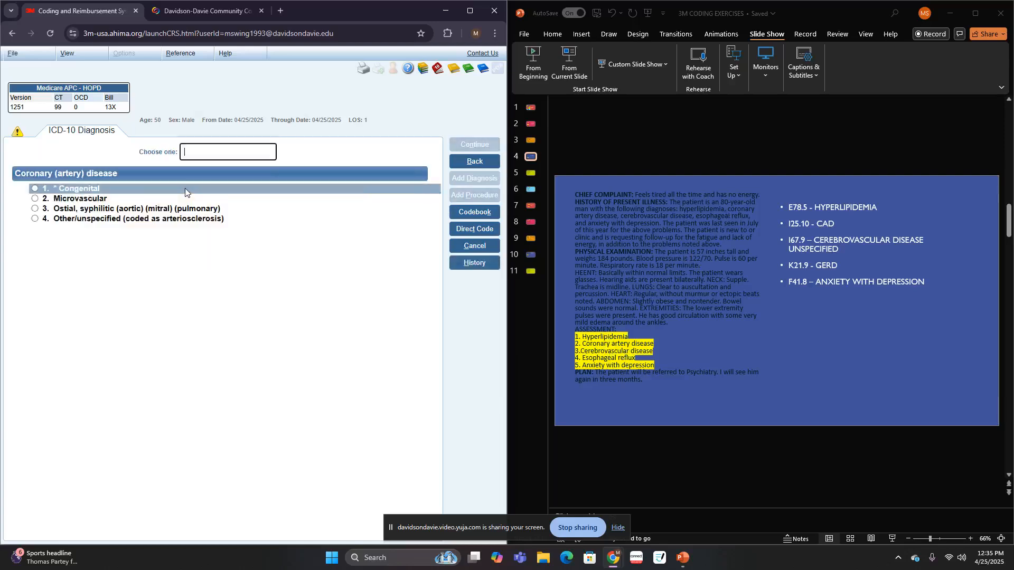
click(124, 222)
click(124, 219)
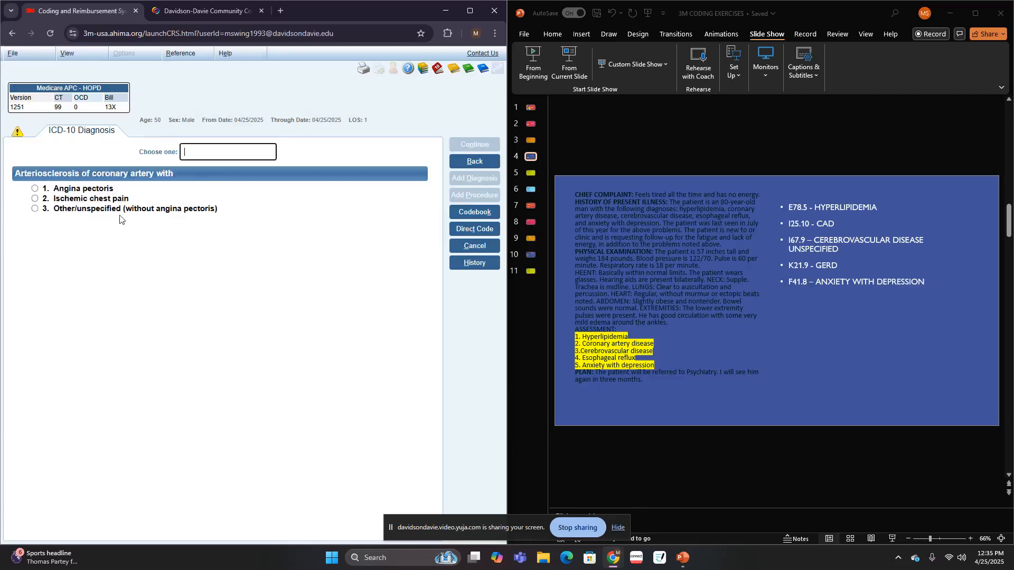
click(115, 210)
click(115, 210)
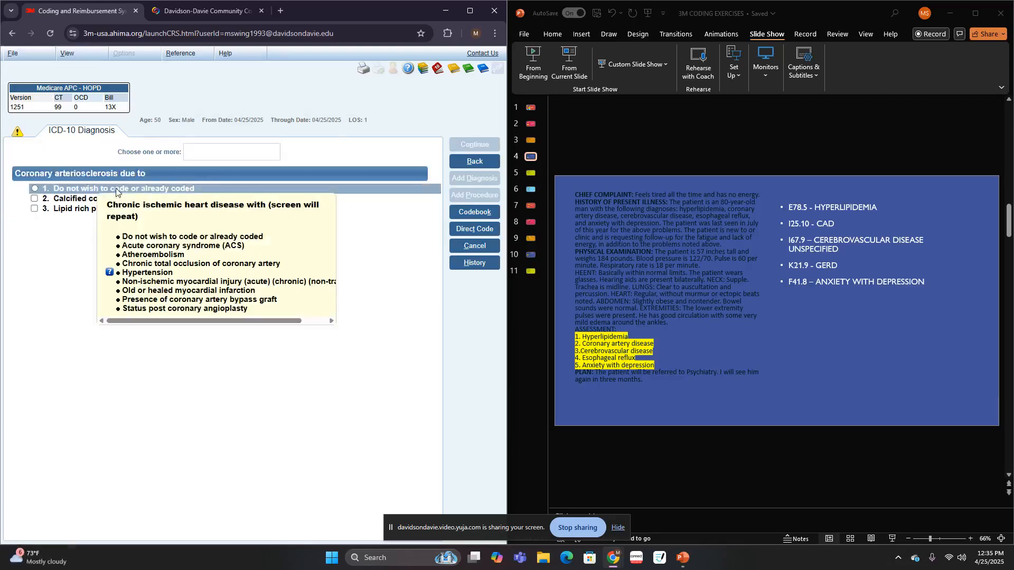
- Decline additional causes and existing conditions for the CAD, rechecking the chronic ischemic heart disease options, and code no procedure
click(111, 188)
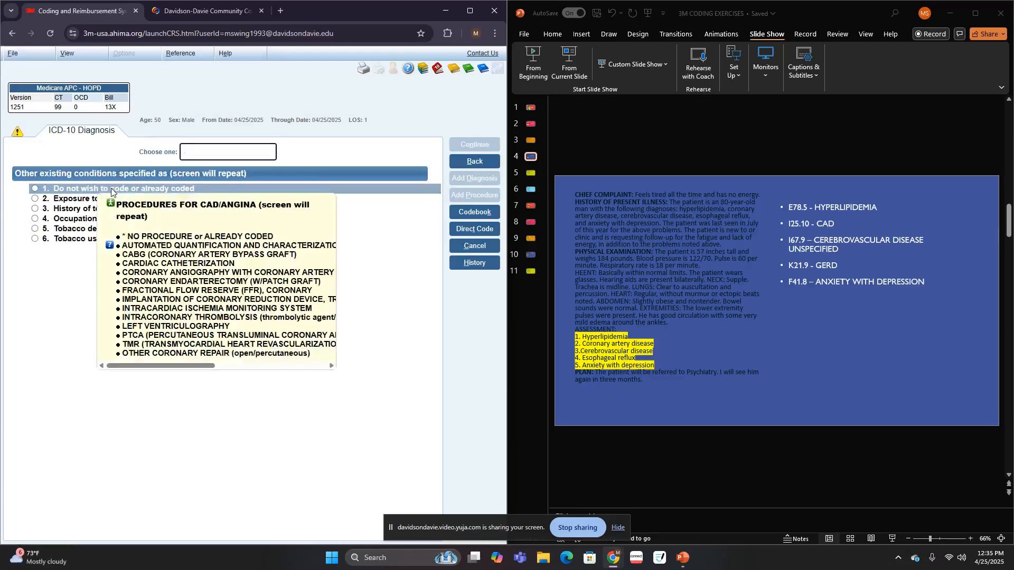
click(111, 188)
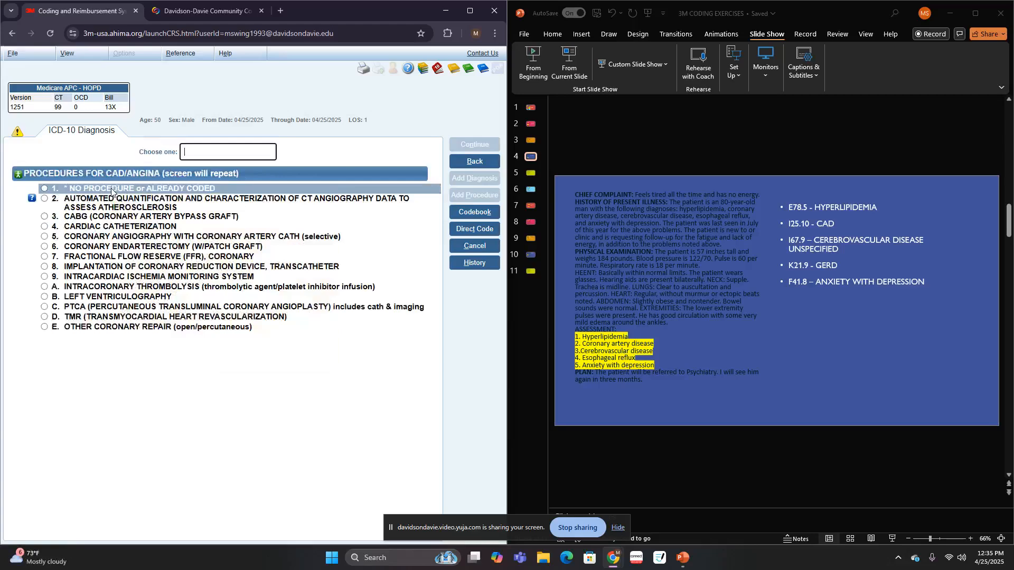
click(476, 166)
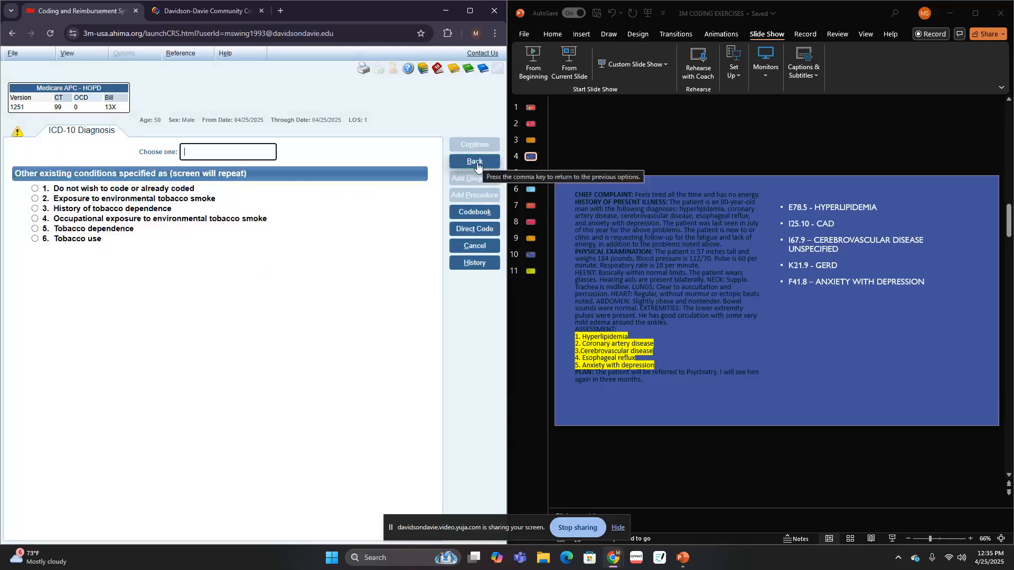
click(476, 162)
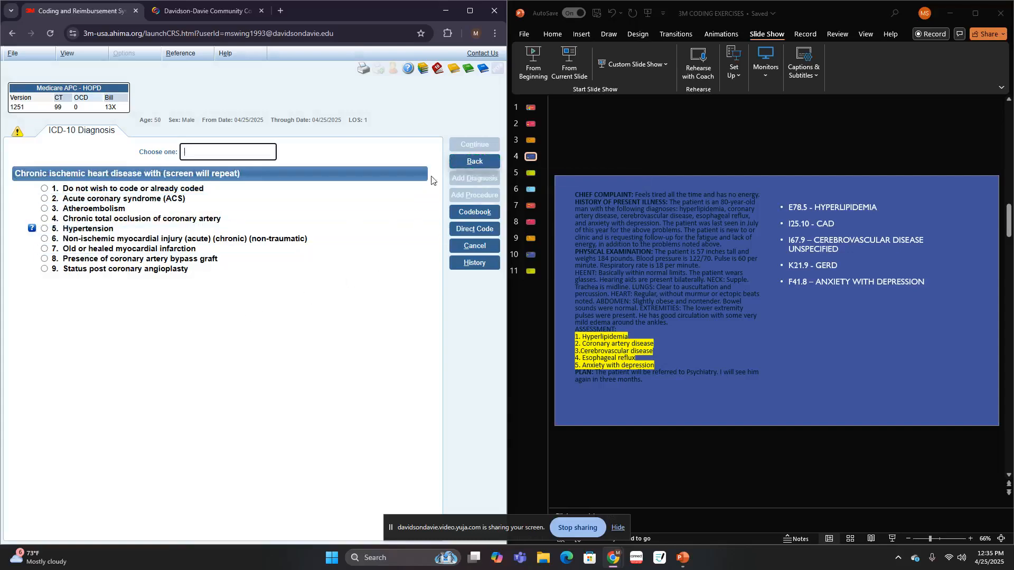
click(161, 190)
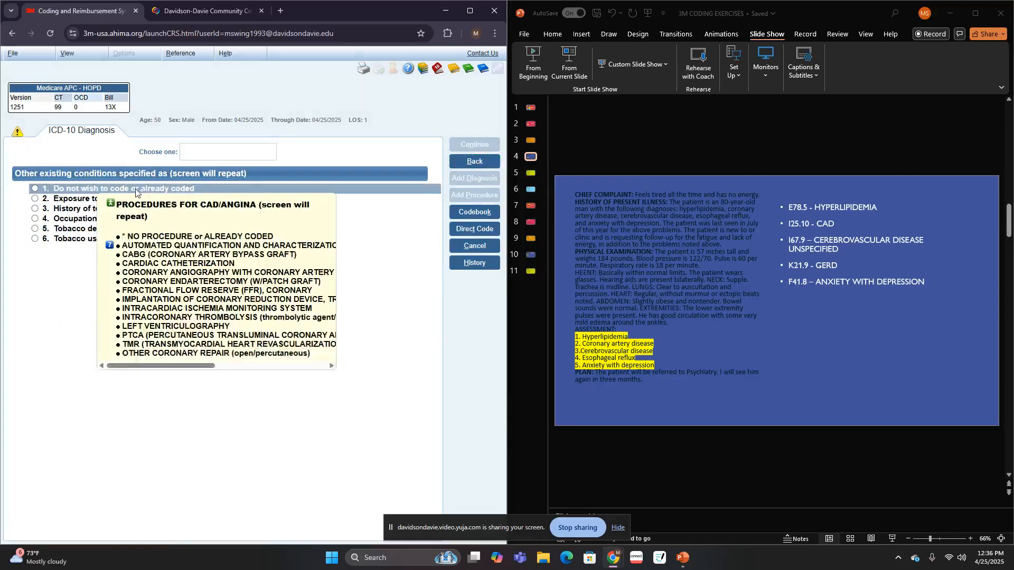
click(135, 189)
click(135, 189)
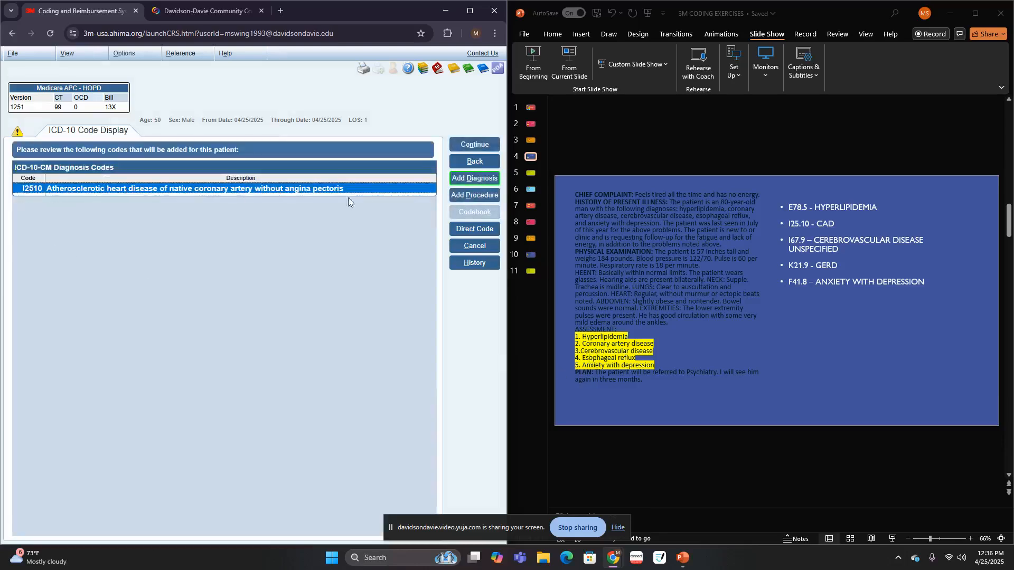
- Start another diagnosis, look up "CEREBROV" and choose Cerebrovascular disease or disorder
click(457, 181)
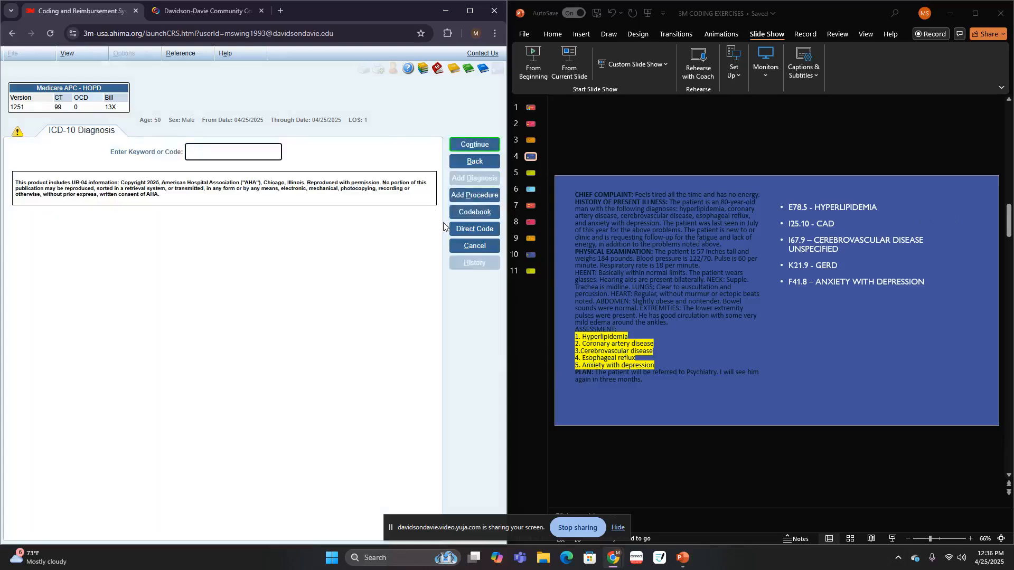
text(CEREBROA)
key(Return)
text(CEREBROV)
key(Return)
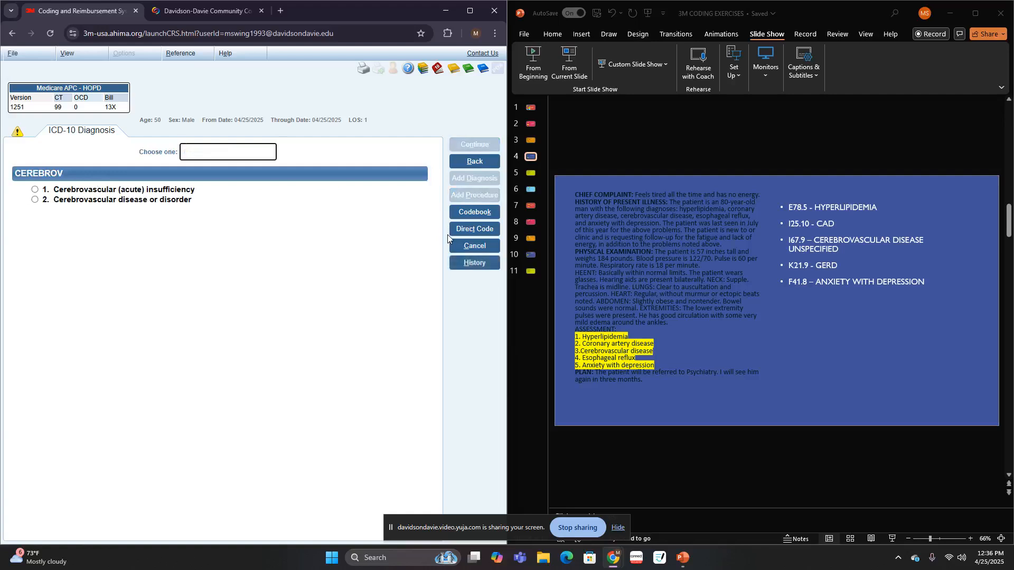
click(122, 200)
- Specify the cerebrovascular disease as unspecified, with no deficits, associated conditions or external health factors coded
mouse_move(122, 199)
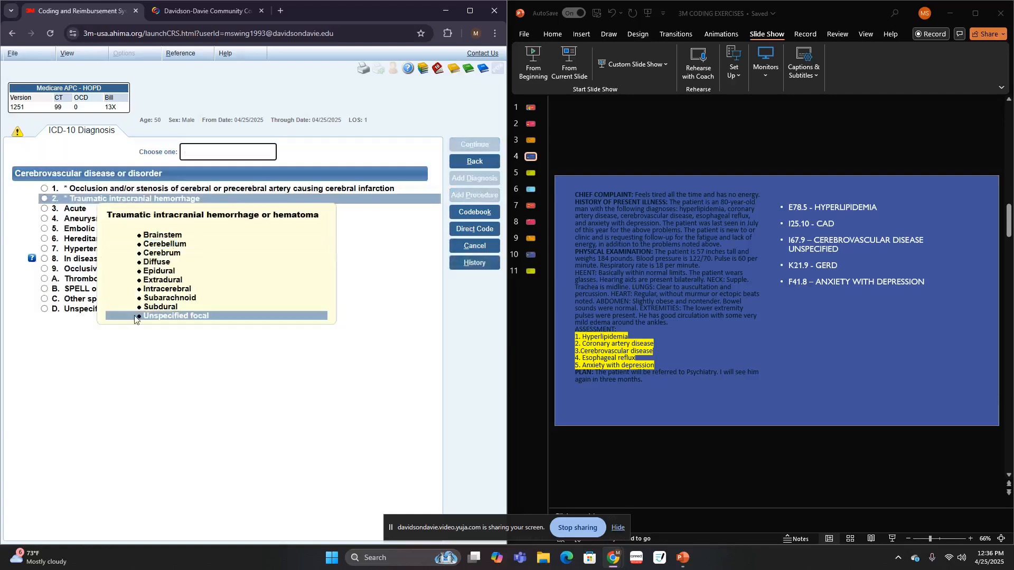
click(75, 303)
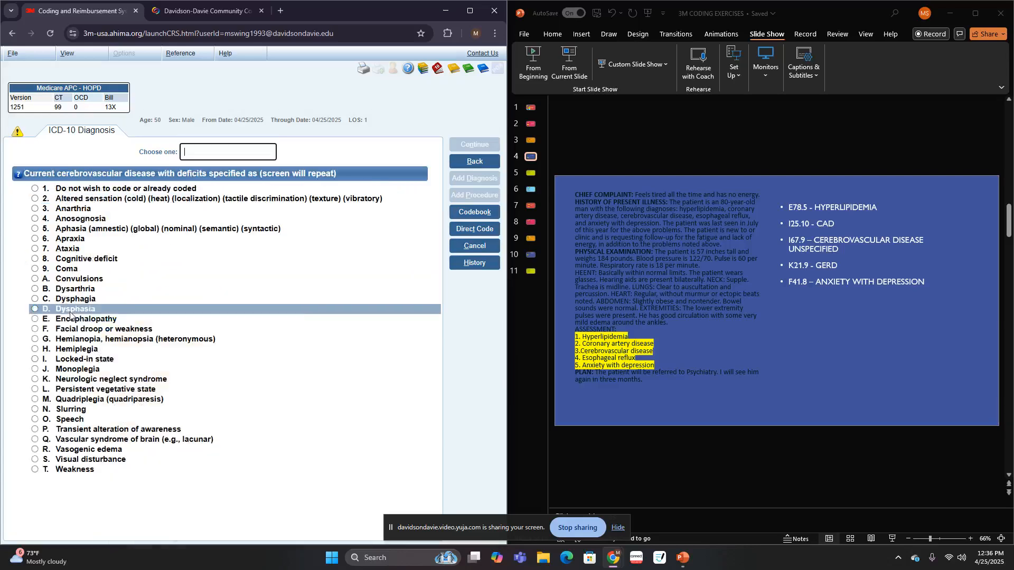
click(112, 188)
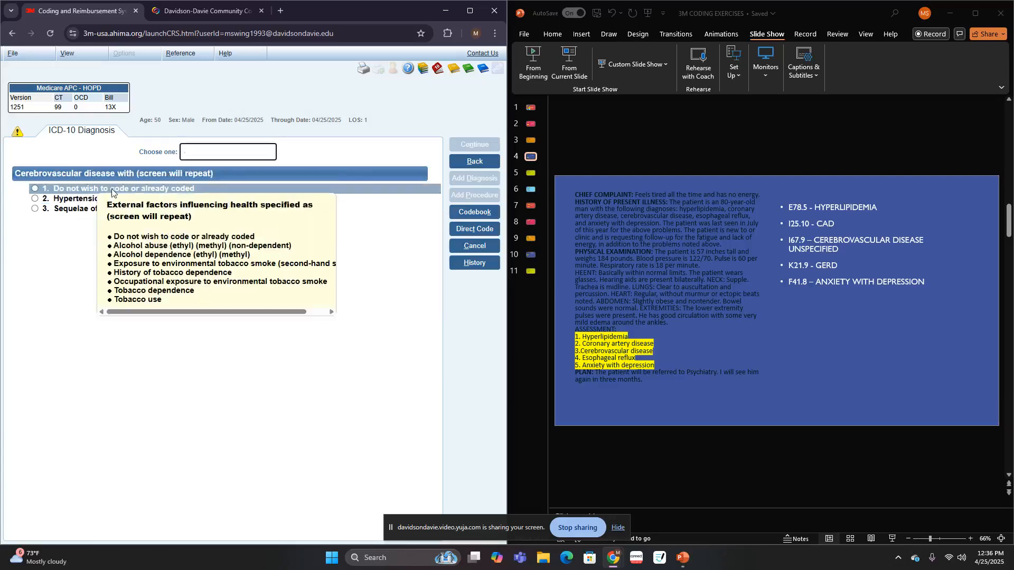
click(112, 189)
click(112, 189)
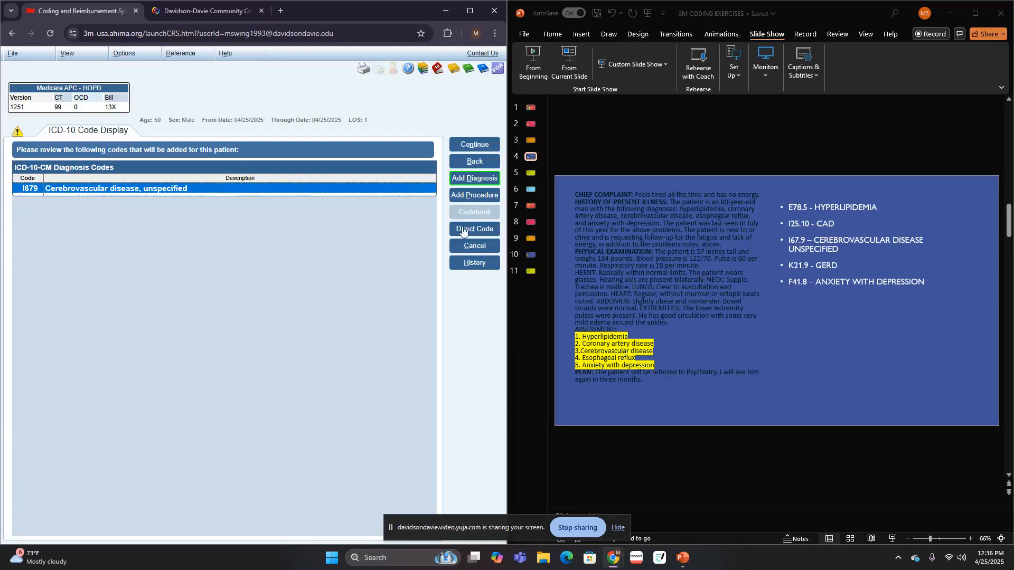
- Start another diagnosis, look up "GERD" and choose gastroesophageal reflux disease
click(479, 179)
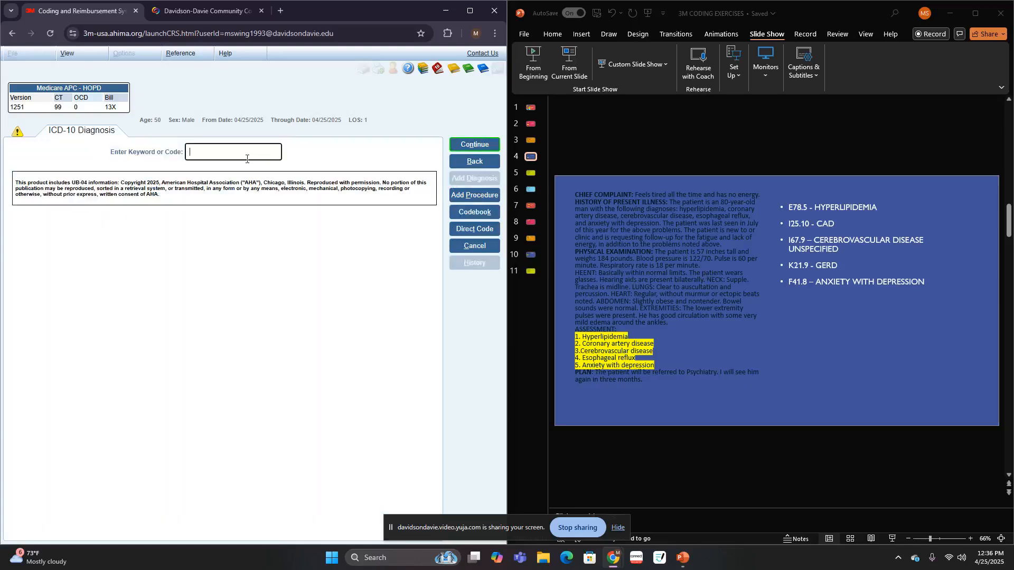
text(HE)
key(BackSpace)
key(BackSpace)
text(GERD)
key(Return)
click(109, 191)
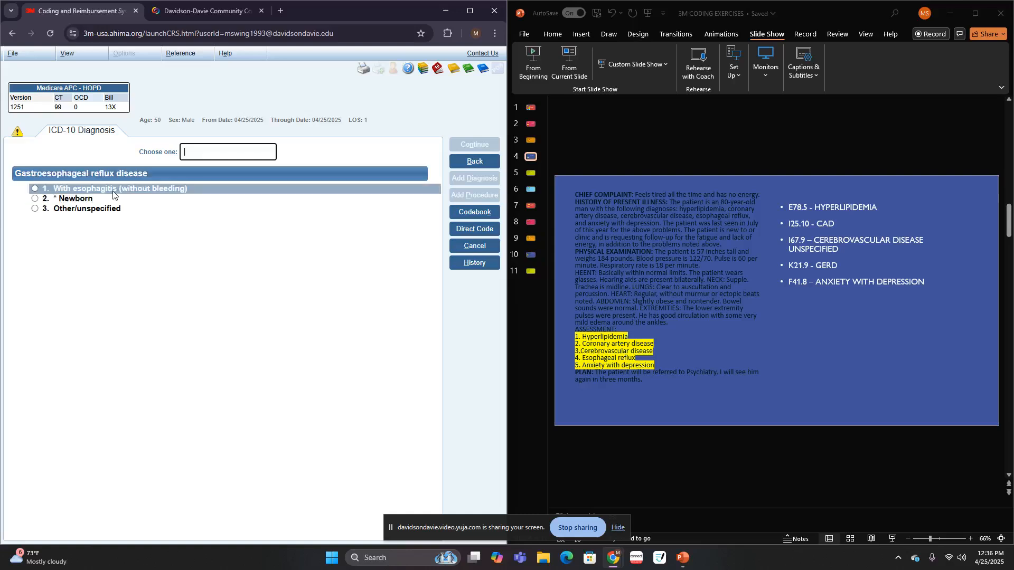
- Specify the reflux disease as other/unspecified without hiatal hernia, with no complications or procedures coded
click(97, 209)
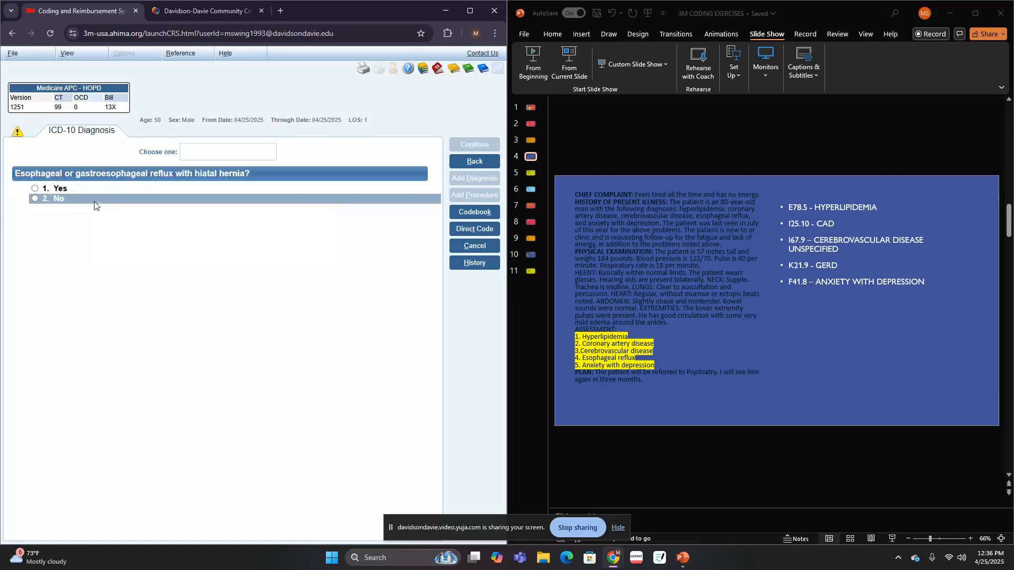
click(96, 200)
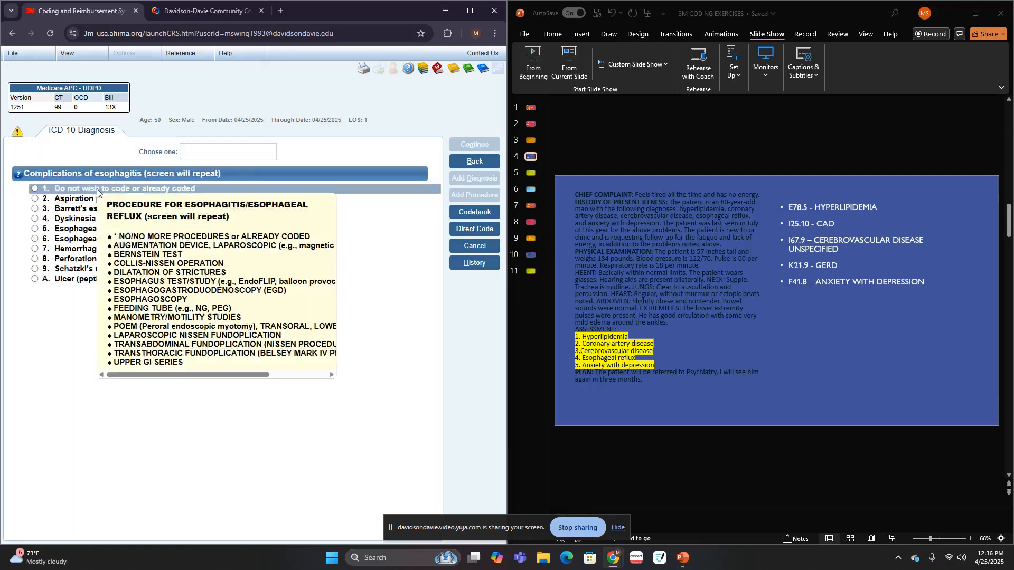
click(97, 190)
click(89, 192)
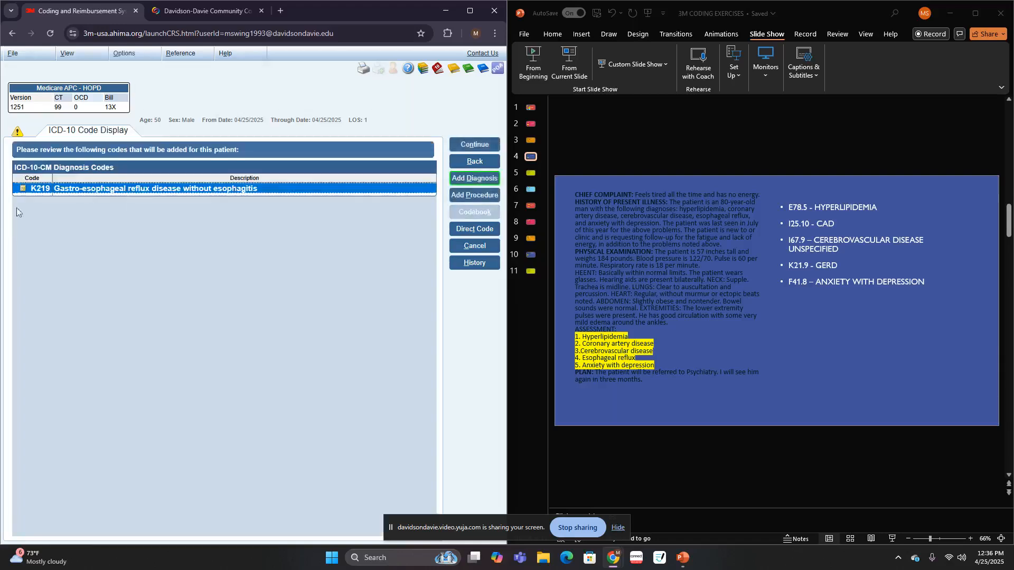
- Start another diagnosis, look up "ANX", choose anxiety with depression and no associated disorder coded, and accept the code into the summary
click(479, 183)
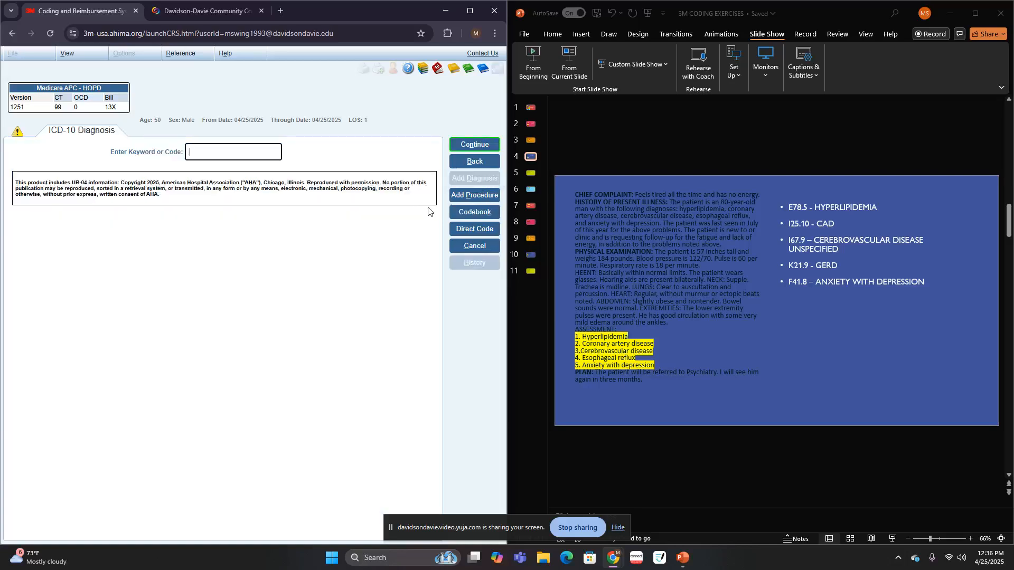
text(ANX)
key(Return)
click(106, 188)
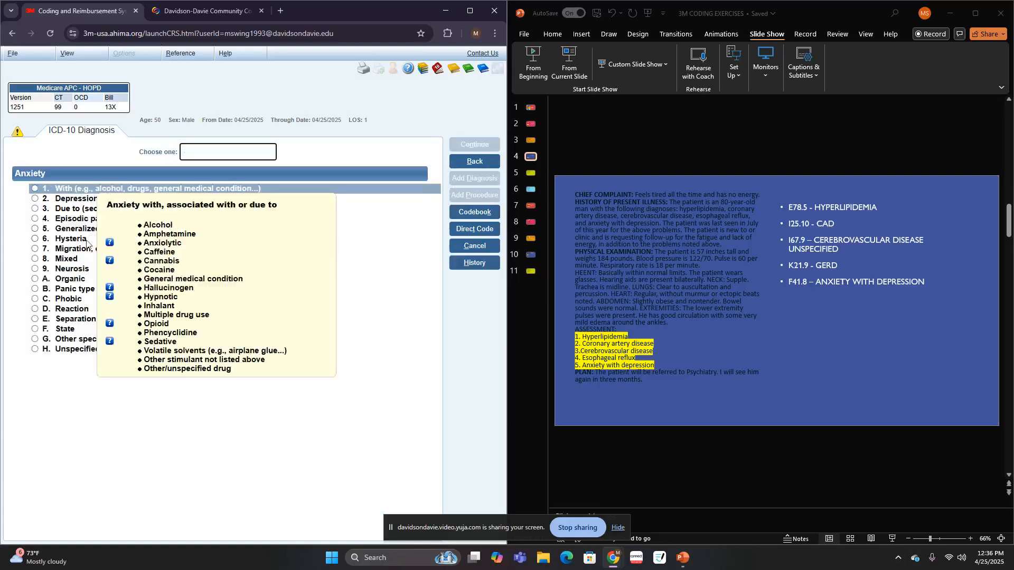
click(84, 200)
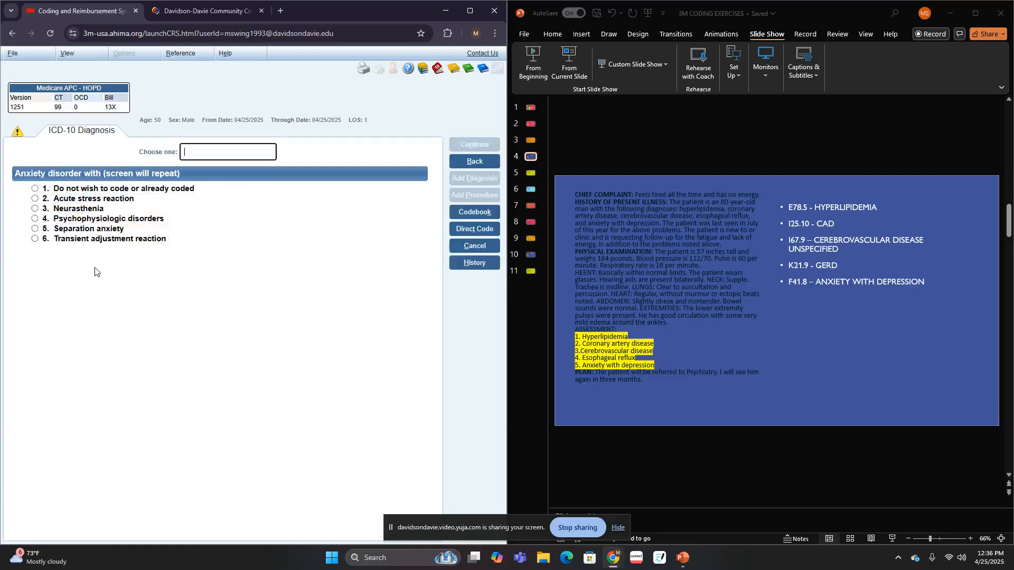
click(118, 190)
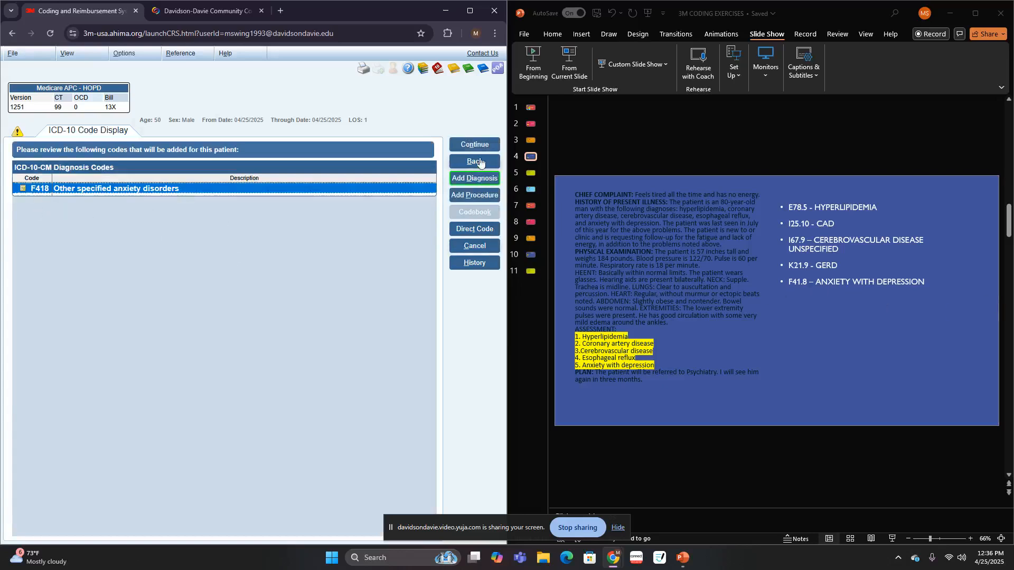
click(498, 150)
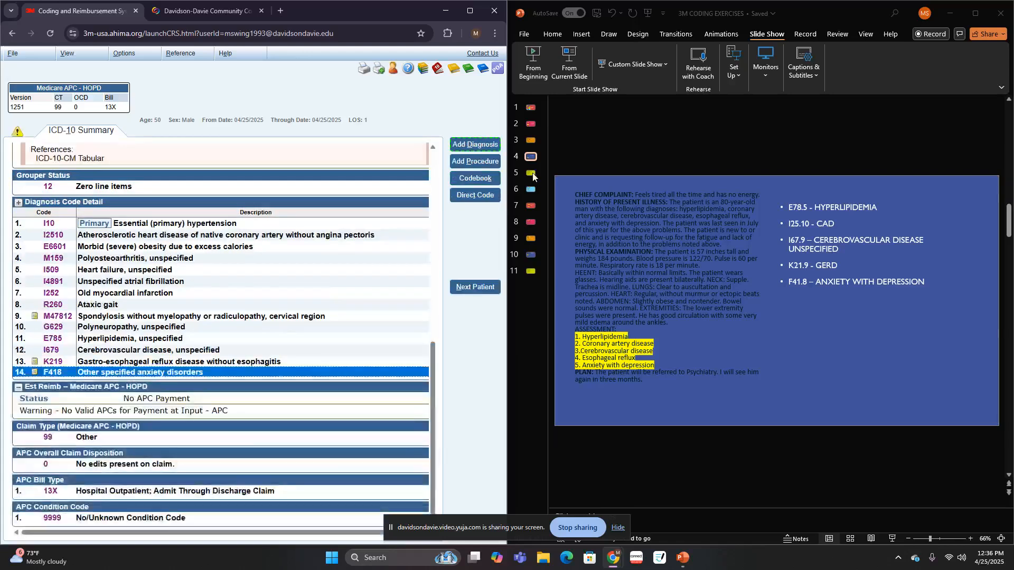
- Show the slide 5 case, start another diagnosis, look up "TEA" and choose a traumatic tear of the anus
click(531, 173)
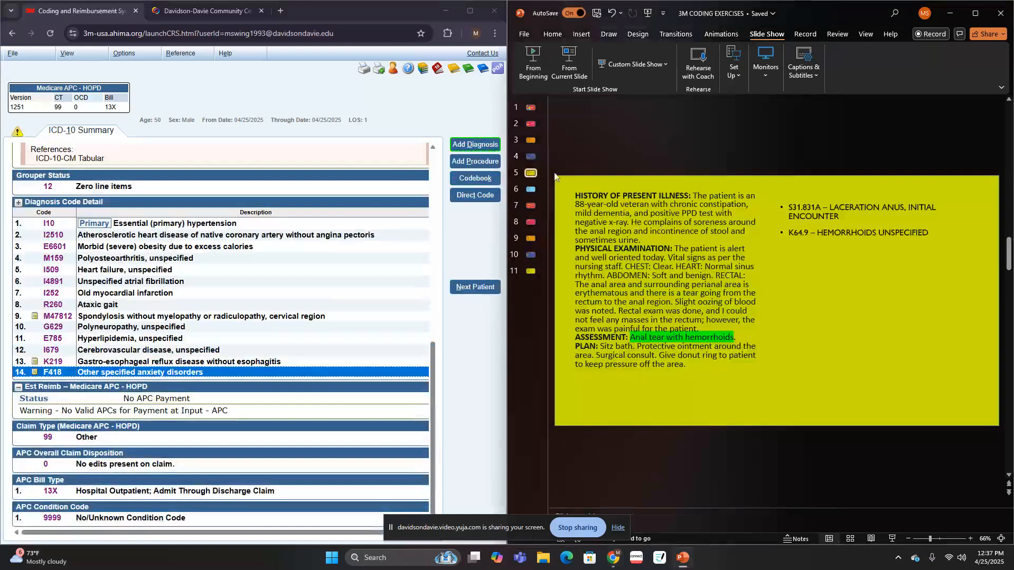
click(496, 147)
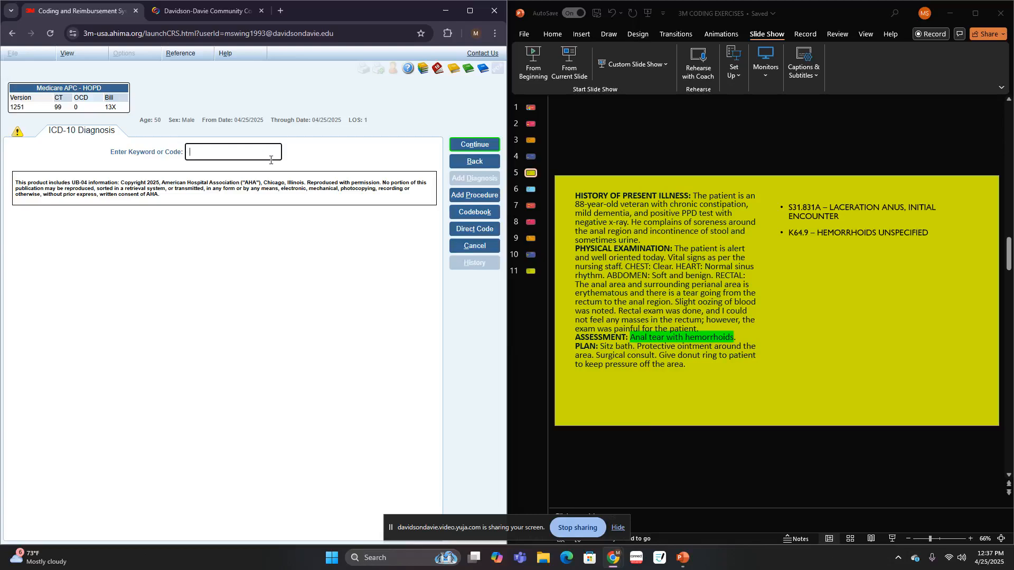
text(TEA)
key(Return)
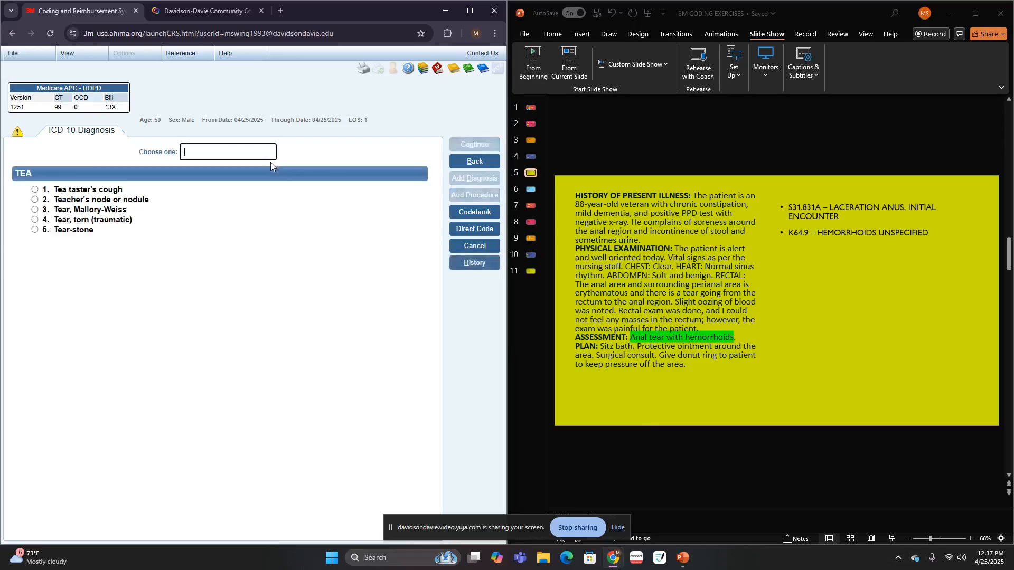
click(141, 224)
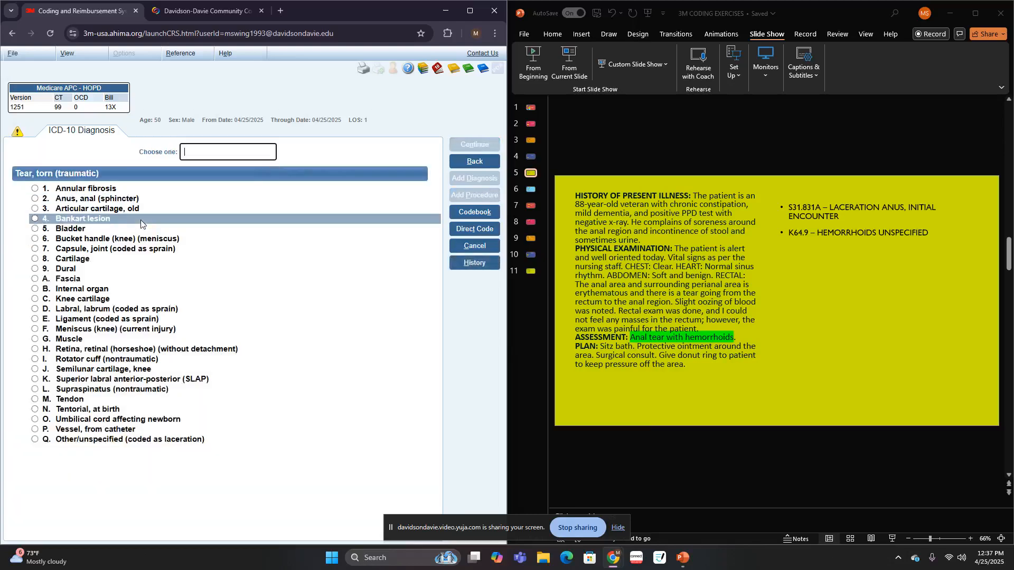
click(86, 199)
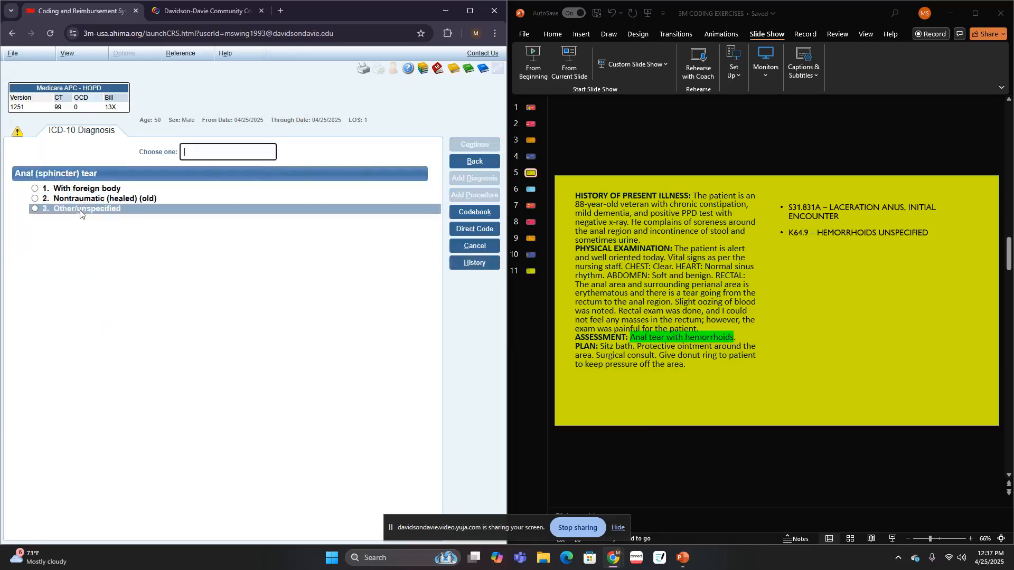
- Specify the anal tear as other/unspecified, initial encounter, with no associated injury, wound infection, external cause or procedure coded
click(88, 210)
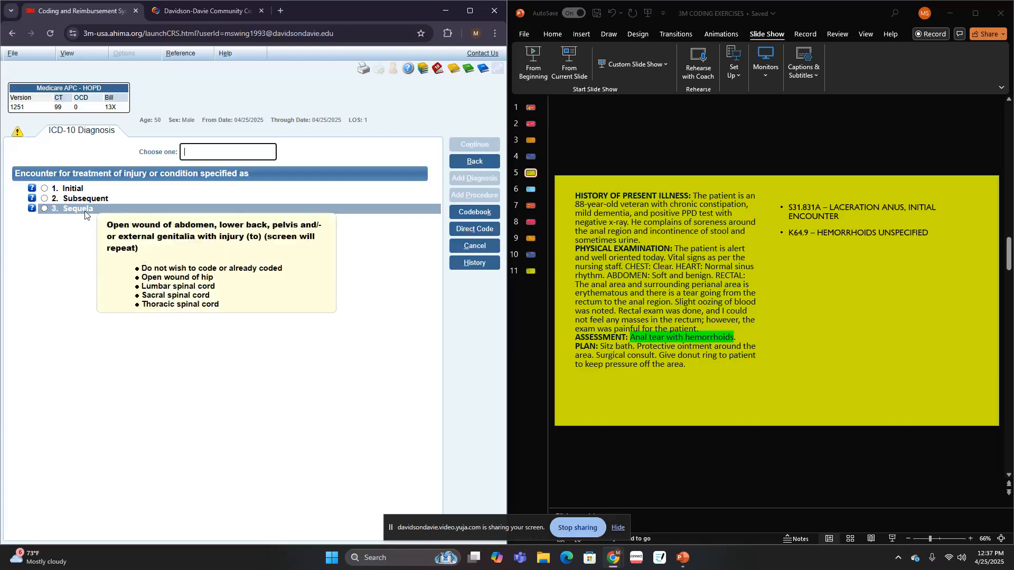
click(78, 190)
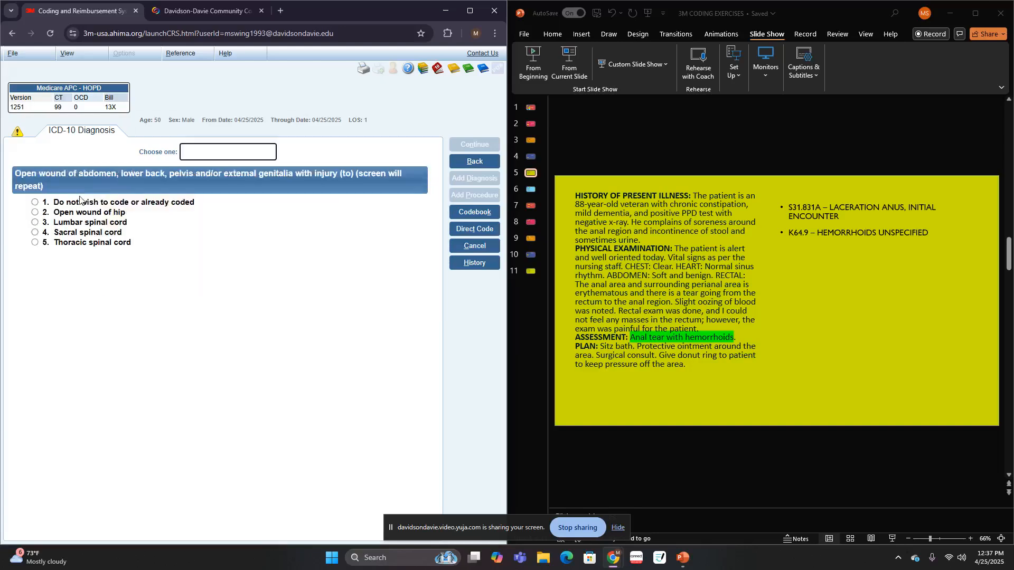
click(80, 202)
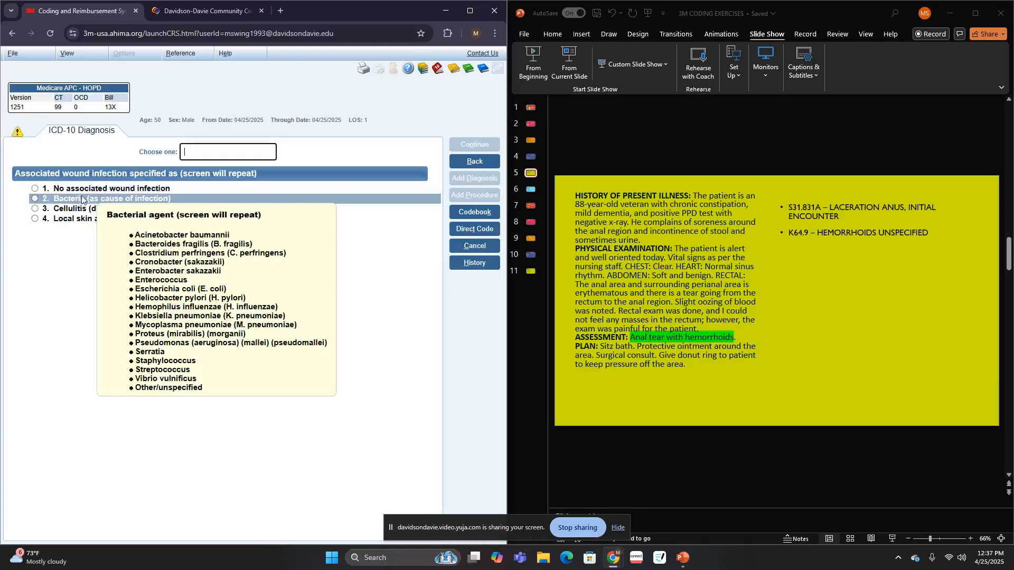
click(83, 191)
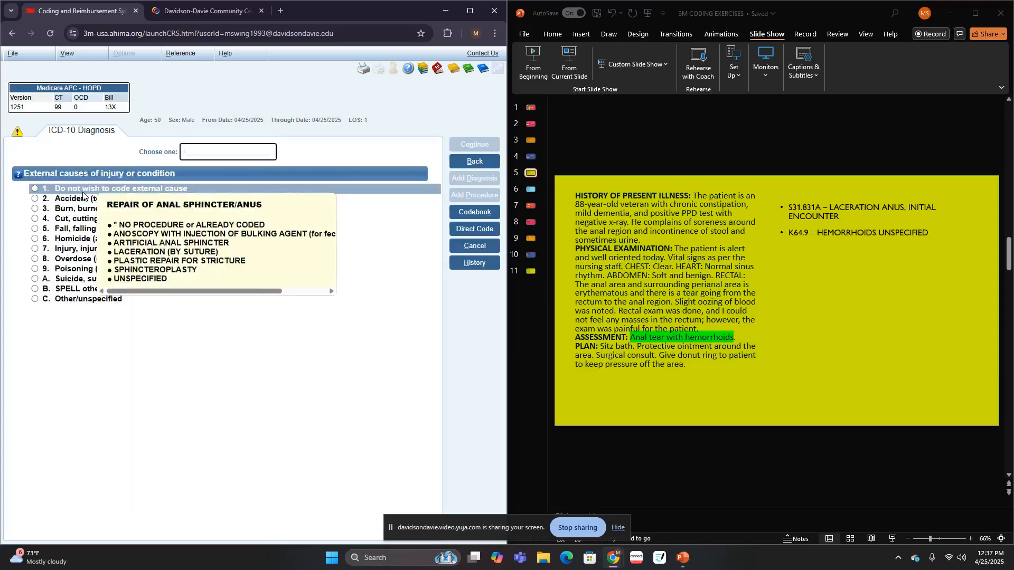
click(82, 195)
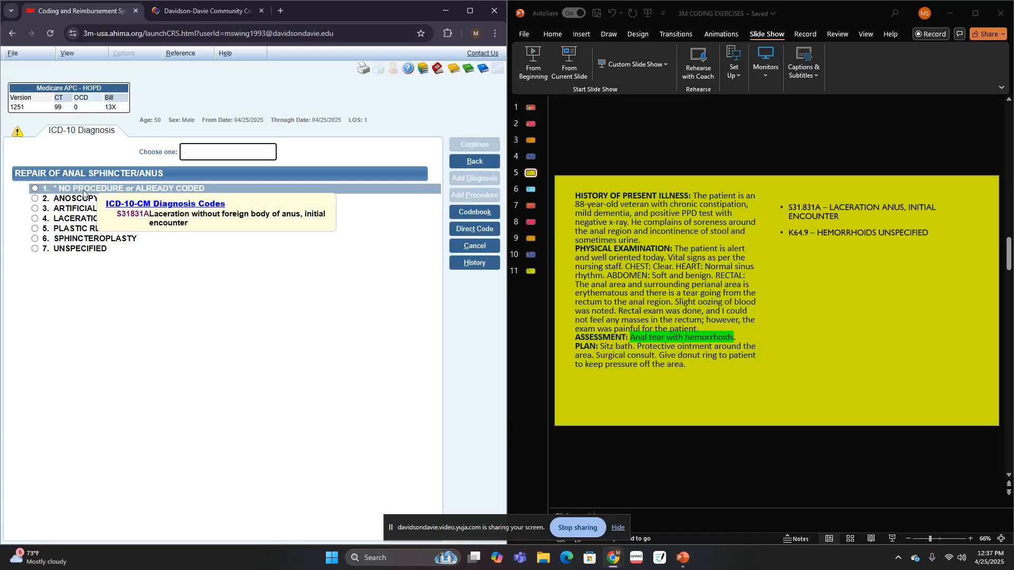
click(85, 191)
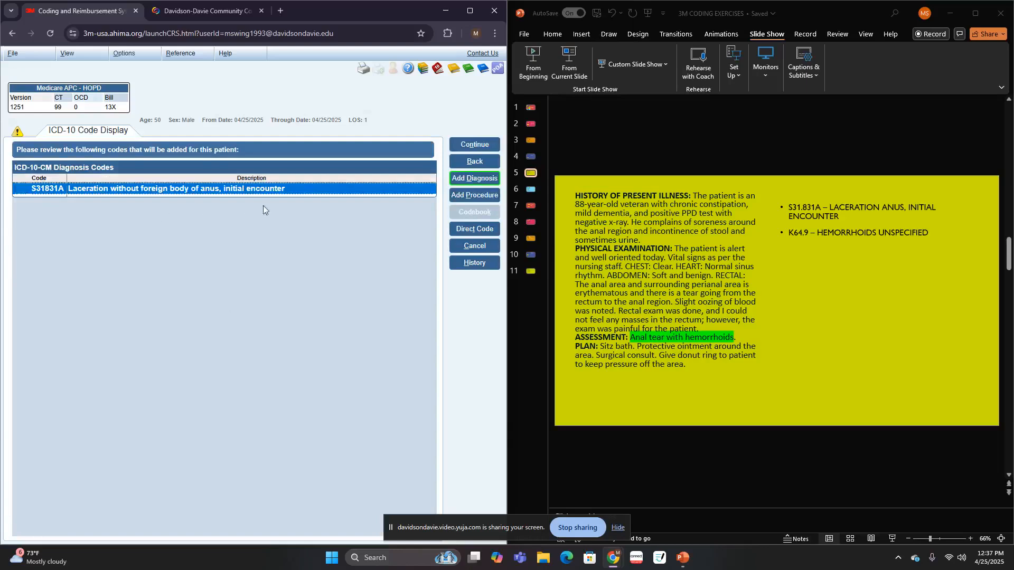
- Start another diagnosis, look up "HEMOR" and code the hemorrhoids without mention of degree as unspecified
click(474, 178)
text(HEMO)
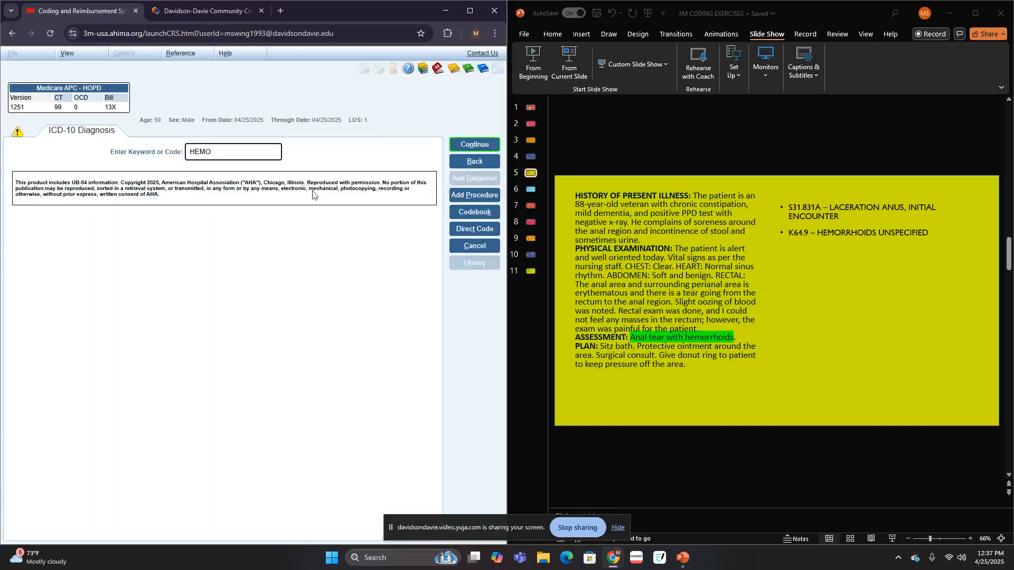
text(R)
key(Return)
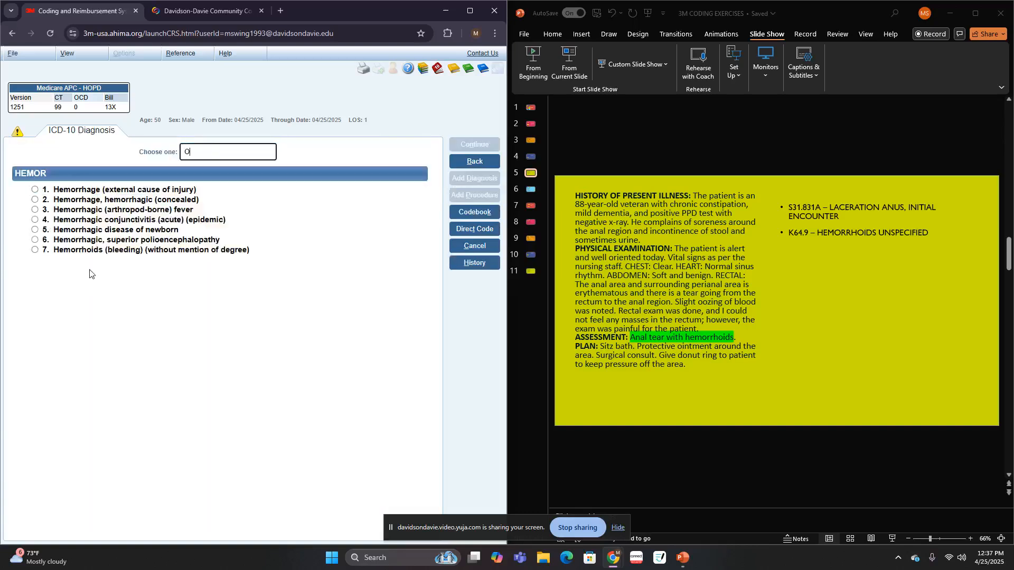
click(93, 252)
click(92, 252)
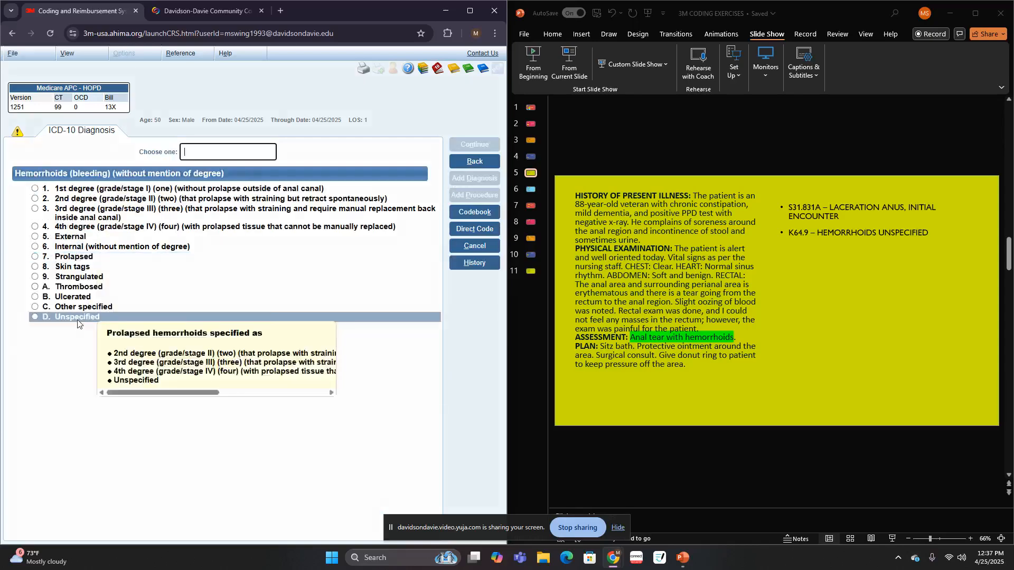
double_click(78, 320)
double_click(81, 201)
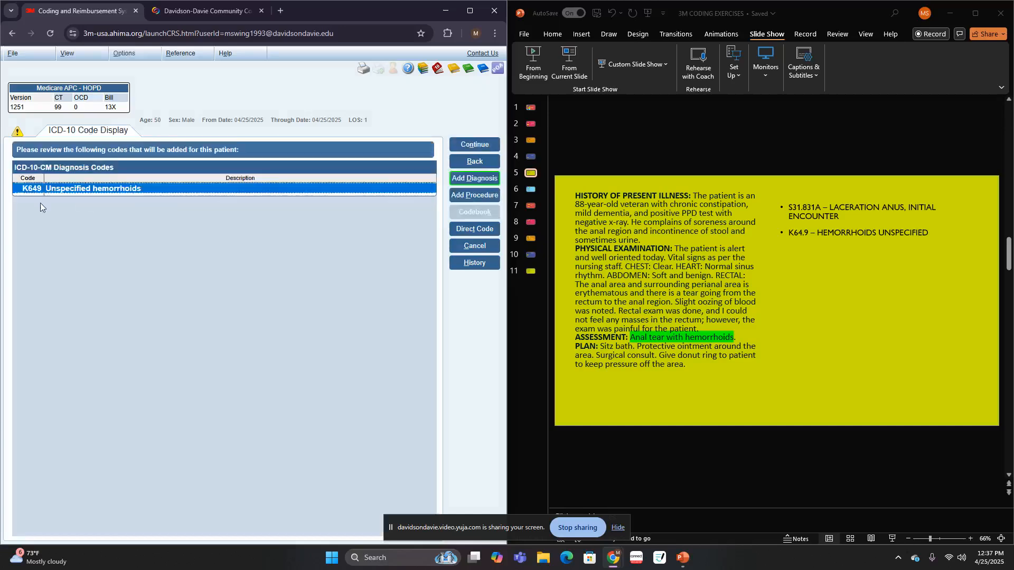
- Show the slide 6 case, accept the hemorrhoids code and open a new diagnosis entry
click(532, 192)
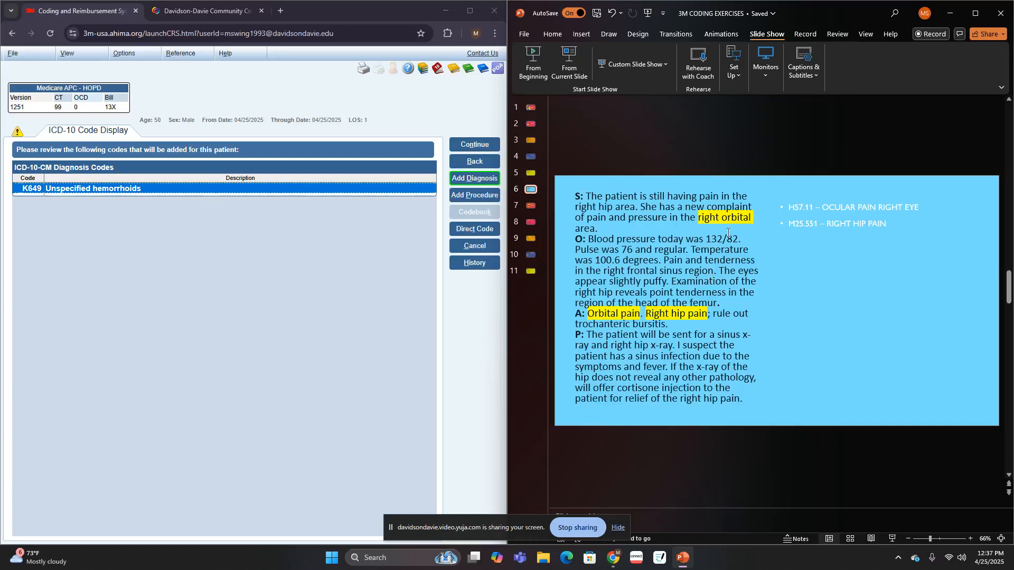
click(481, 147)
click(484, 150)
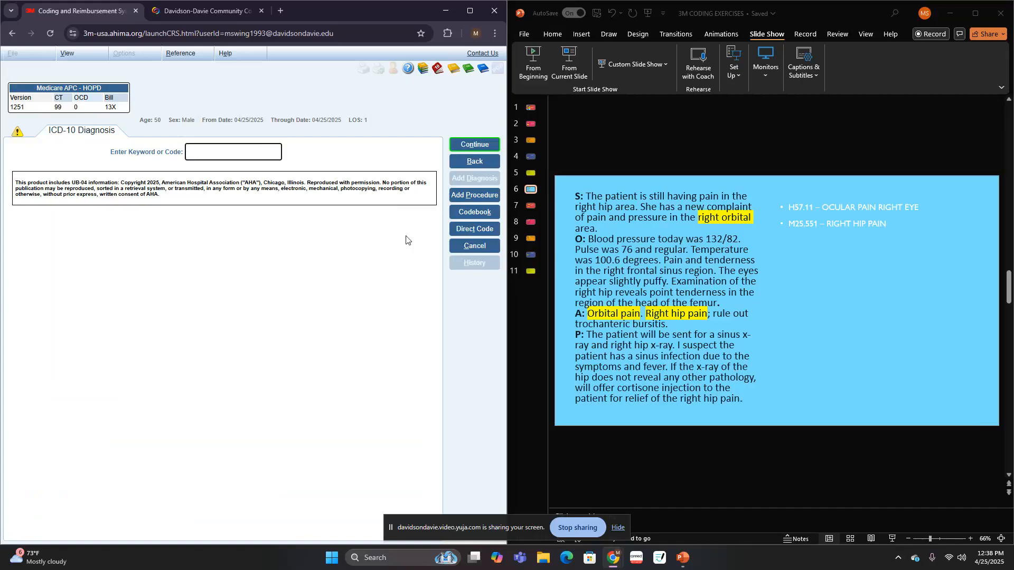
- Look up "EYE", choose the eye condition and specify it as pain with right laterality
text(EYE)
key(Return)
click(80, 189)
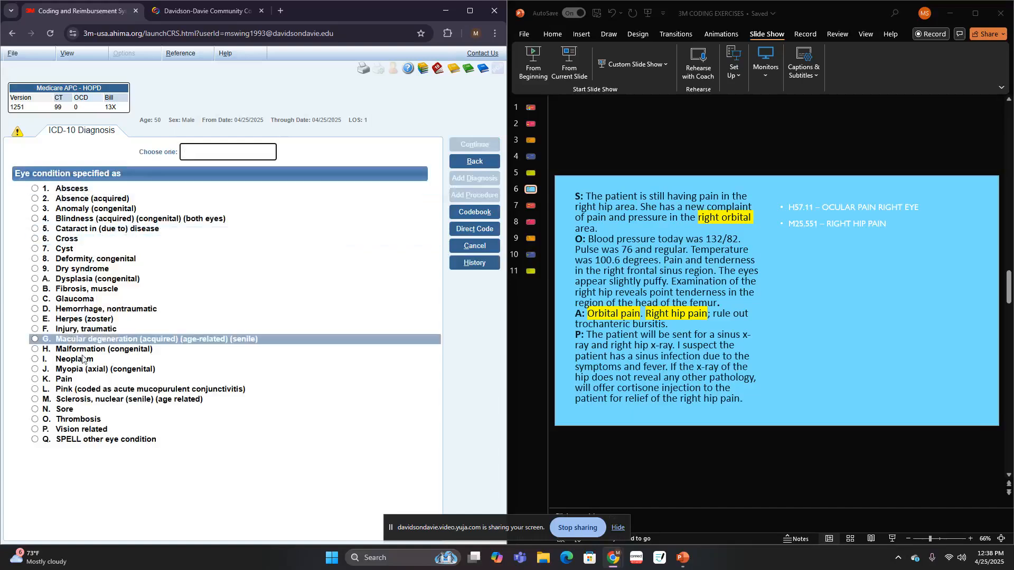
click(67, 379)
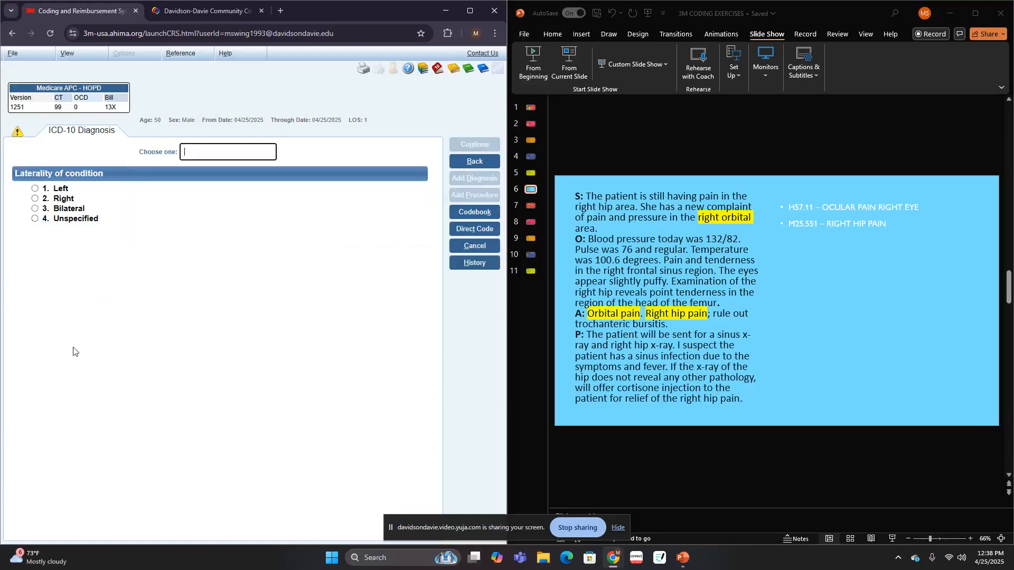
click(75, 197)
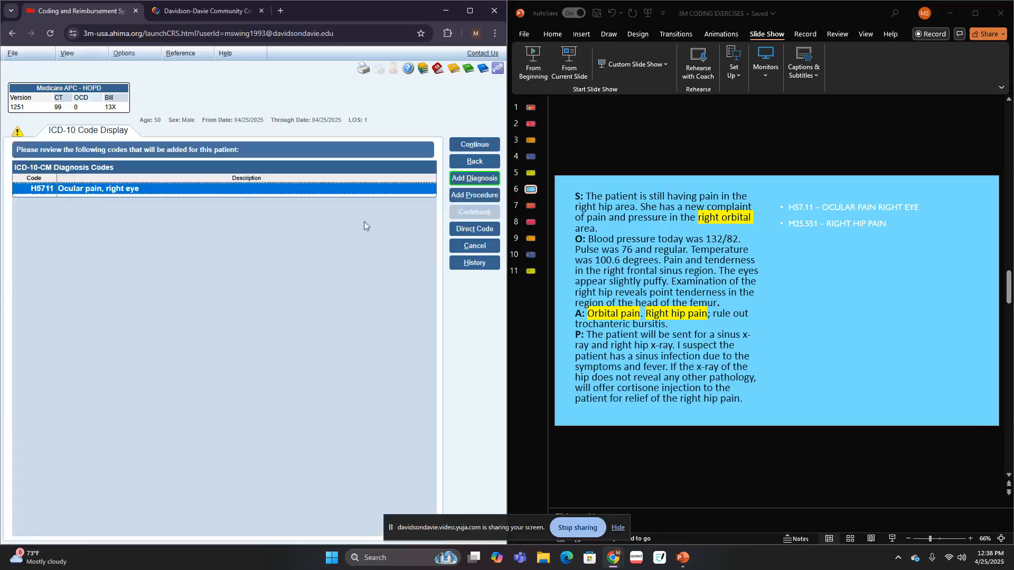
- Start another diagnosis, look up "HIP" and choose Hip condition specified as pain
click(469, 178)
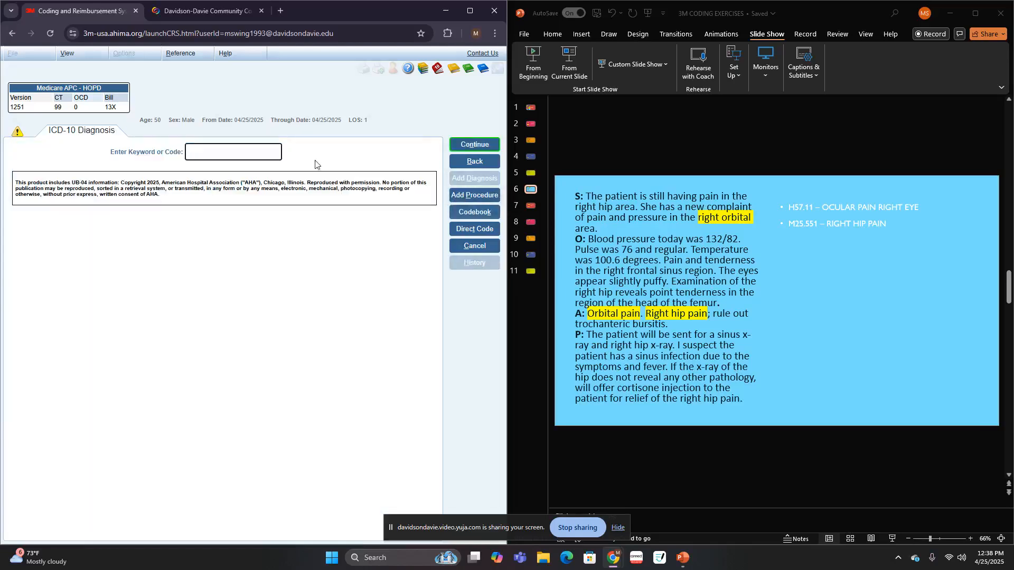
text(HIP)
key(Return)
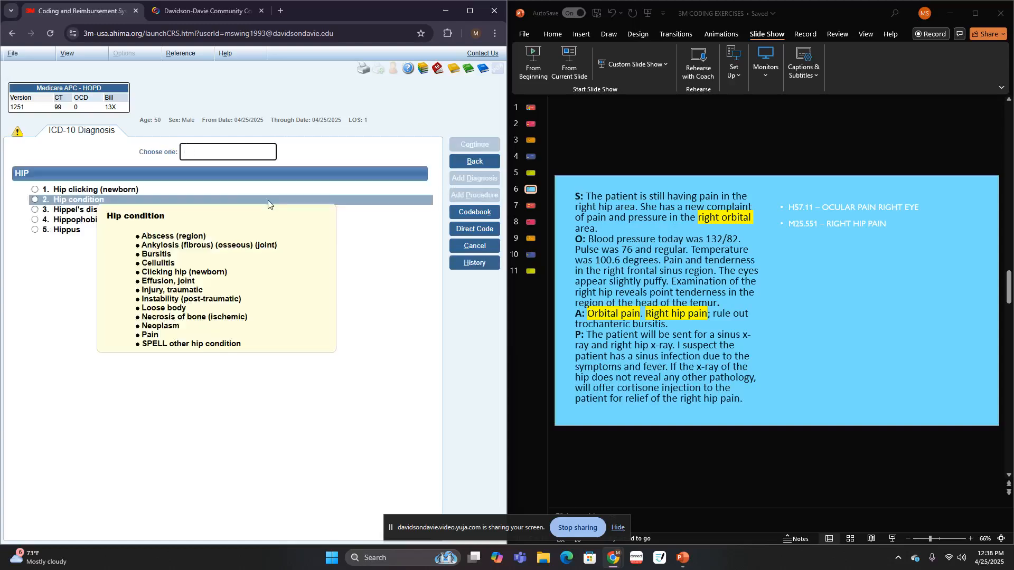
click(66, 203)
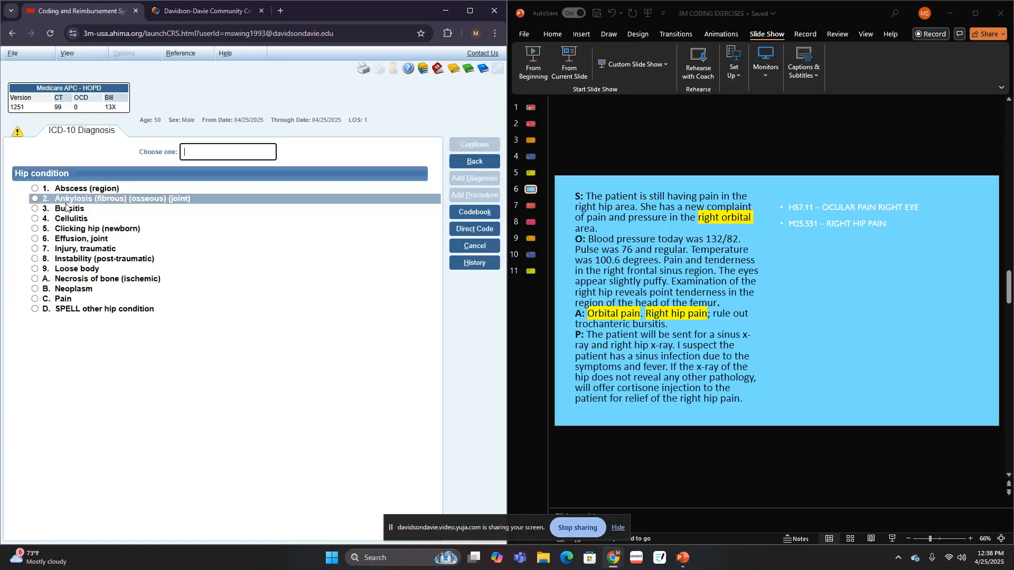
click(69, 298)
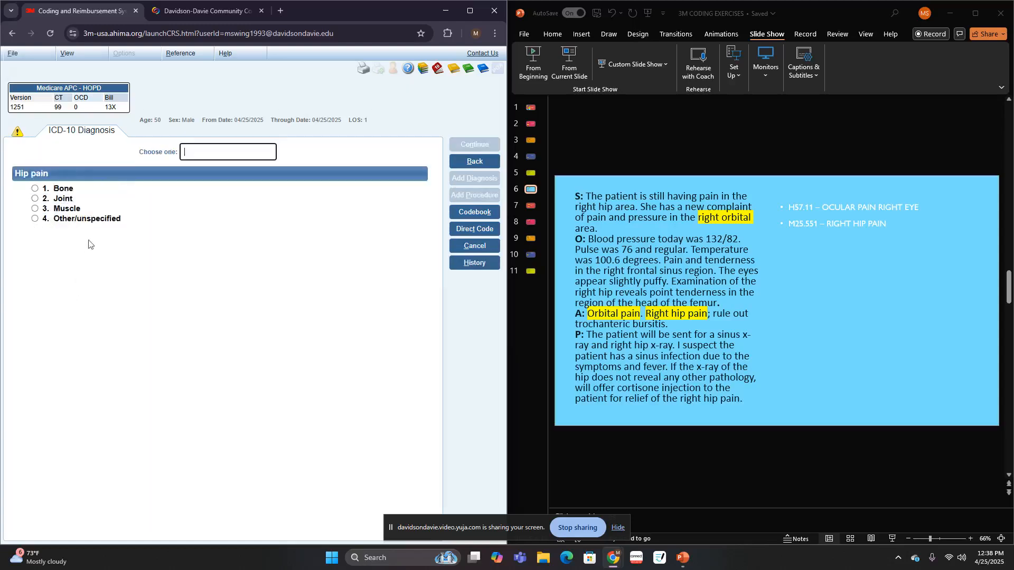
- Try bone as the hip pain type, return to the choices and specify other/unspecified pain, right side, with no associated joint disorder coded
click(66, 190)
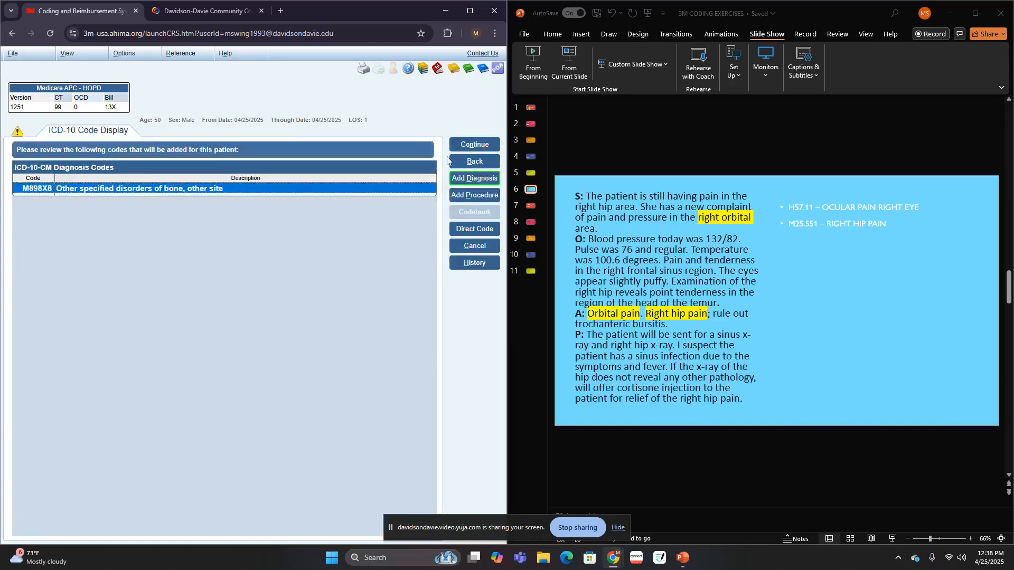
click(99, 222)
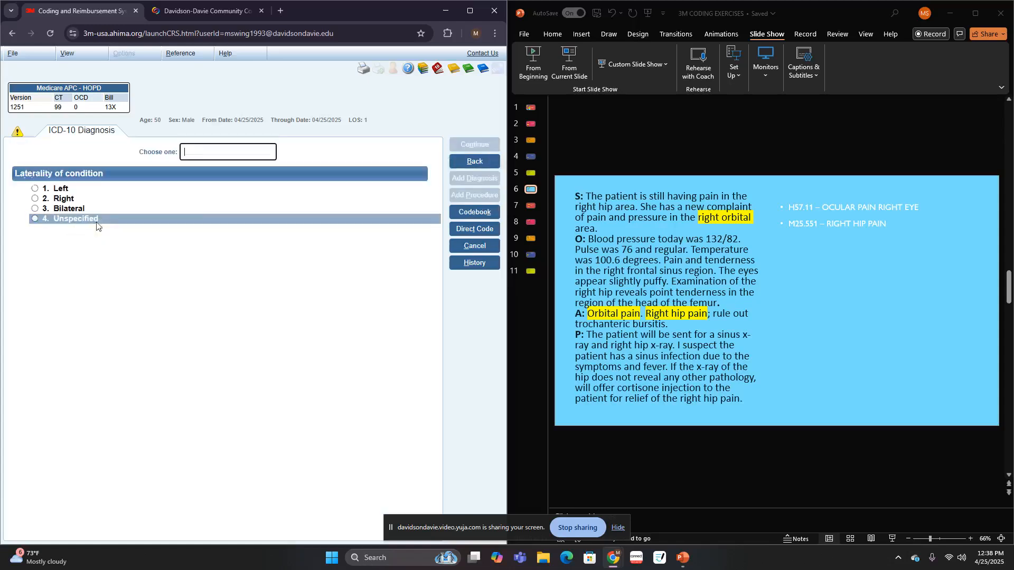
click(67, 201)
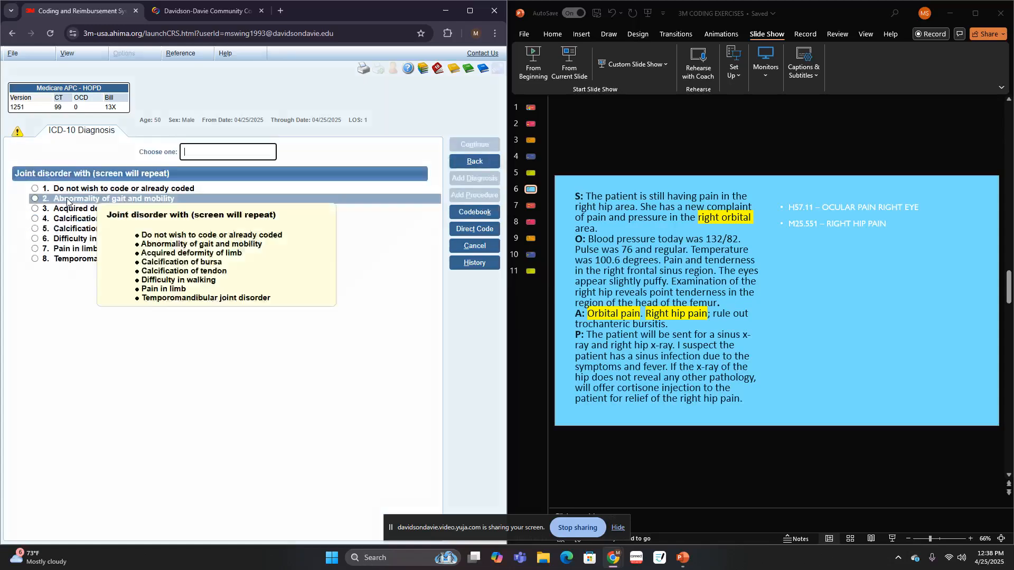
click(90, 190)
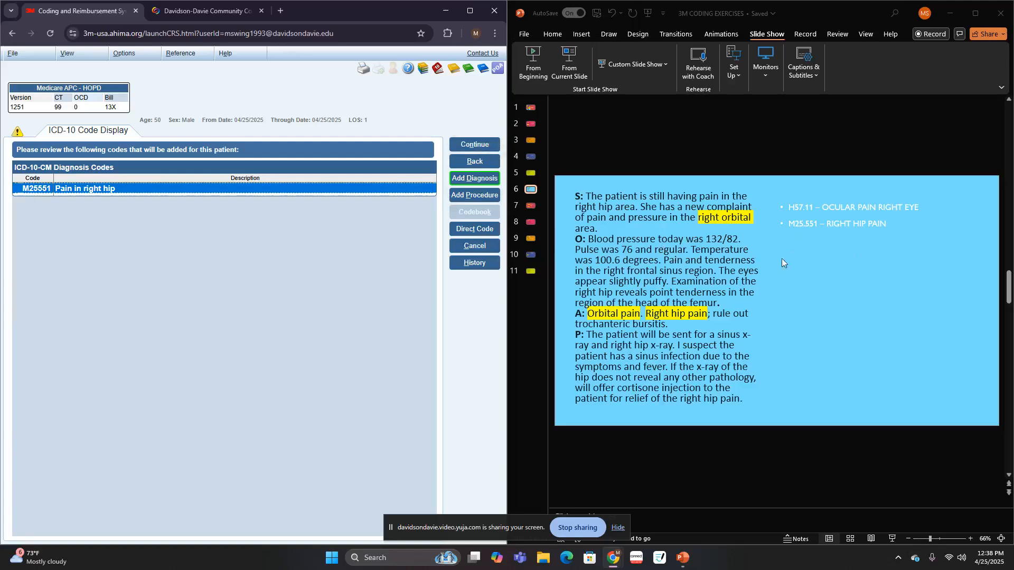
- Show the slide 7 case, accept the right hip pain code and open a new diagnosis entry
click(531, 206)
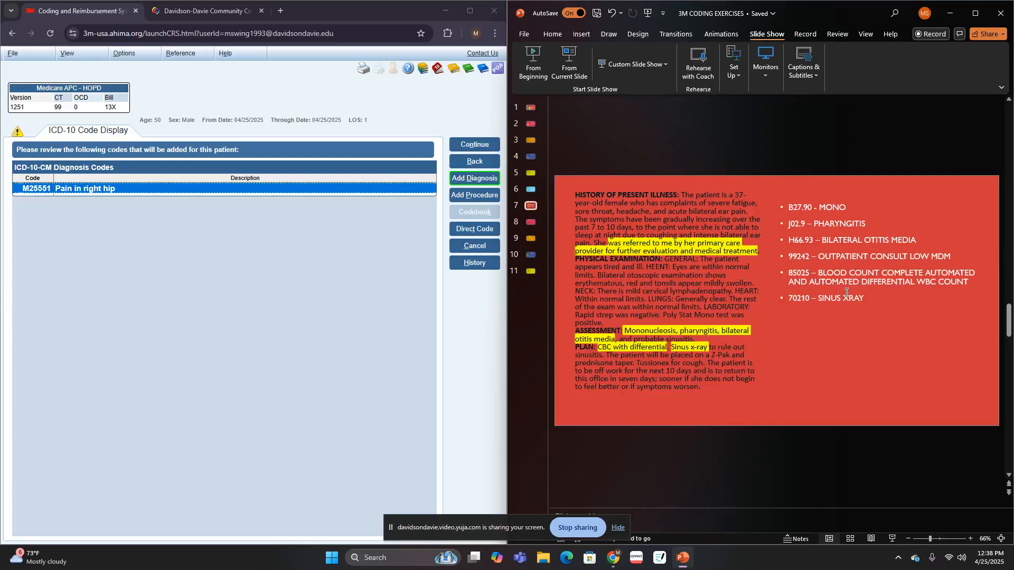
click(475, 145)
click(475, 146)
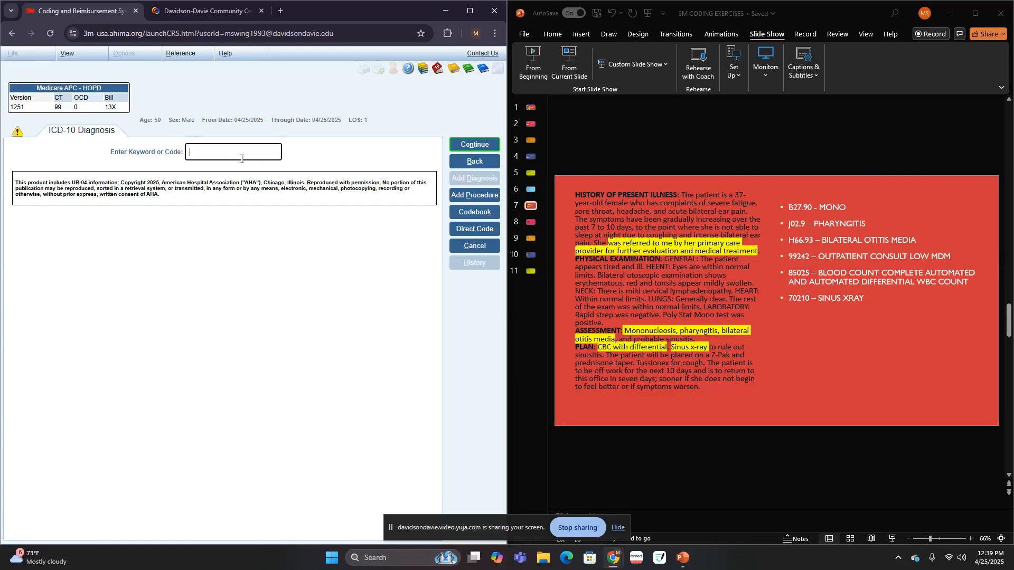
- Look up "MONON" and code infectious mononucleosis as unspecified, with other/unspecified for complication and no associated drug resistance
text(MONON)
key(Return)
click(89, 216)
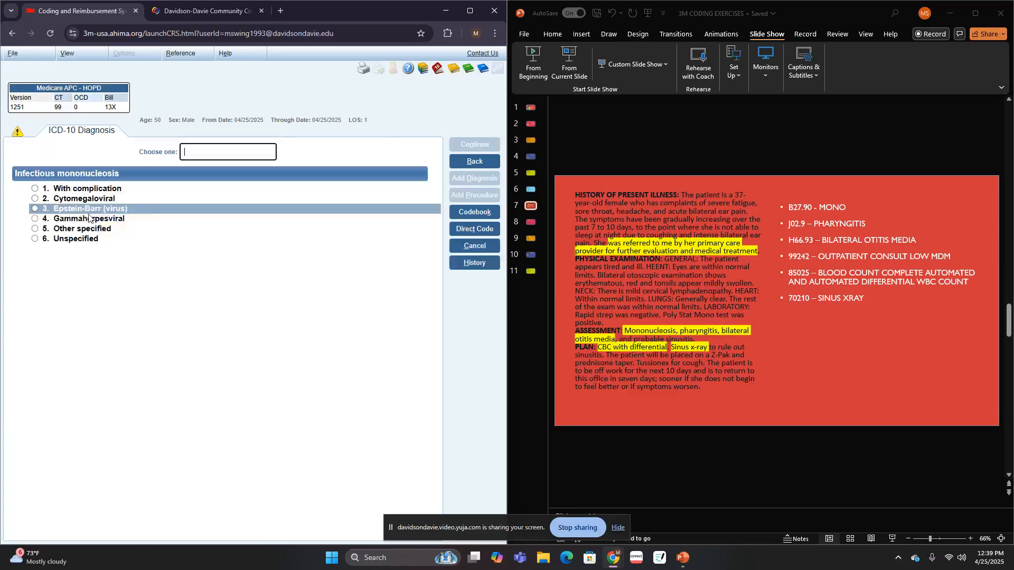
click(82, 242)
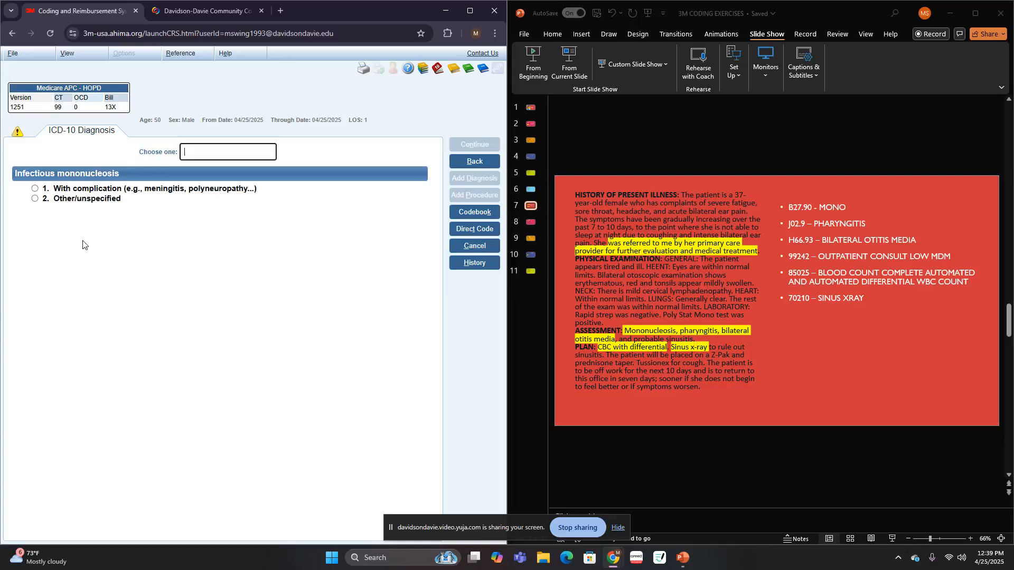
click(99, 202)
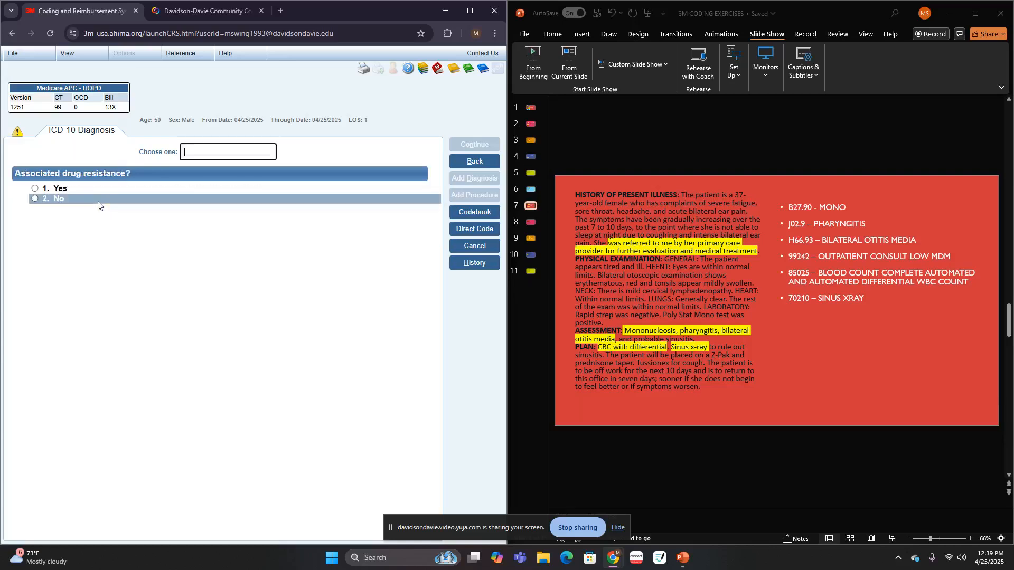
click(89, 199)
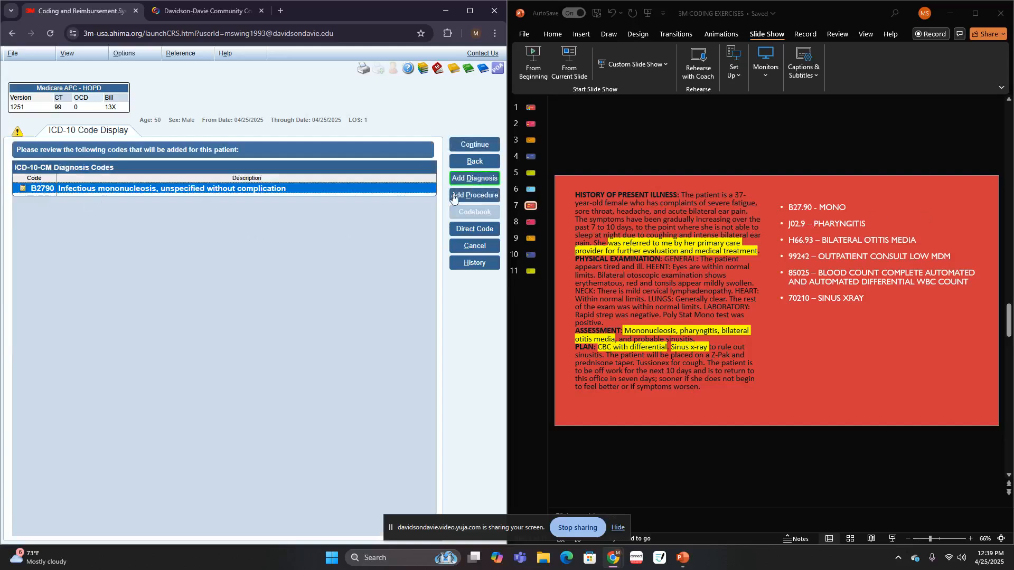
- Add another diagnosis, look up "PHARYNGI" and code unspecified pharyngitis, choosing not to code an accompanying chronic pharyngitis
key(Return)
text(PHARY)
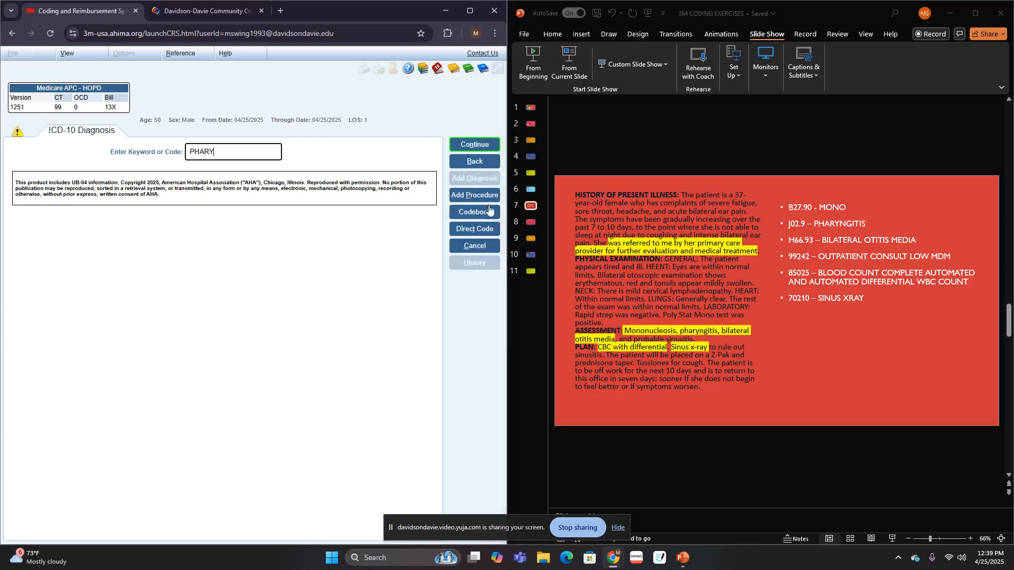
text(NGI)
key(Return)
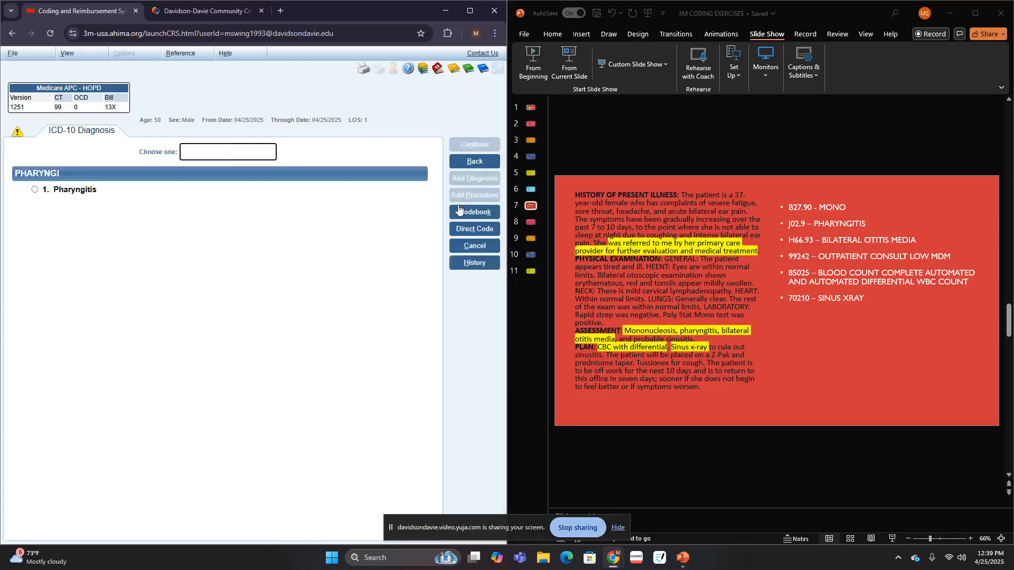
key(Return)
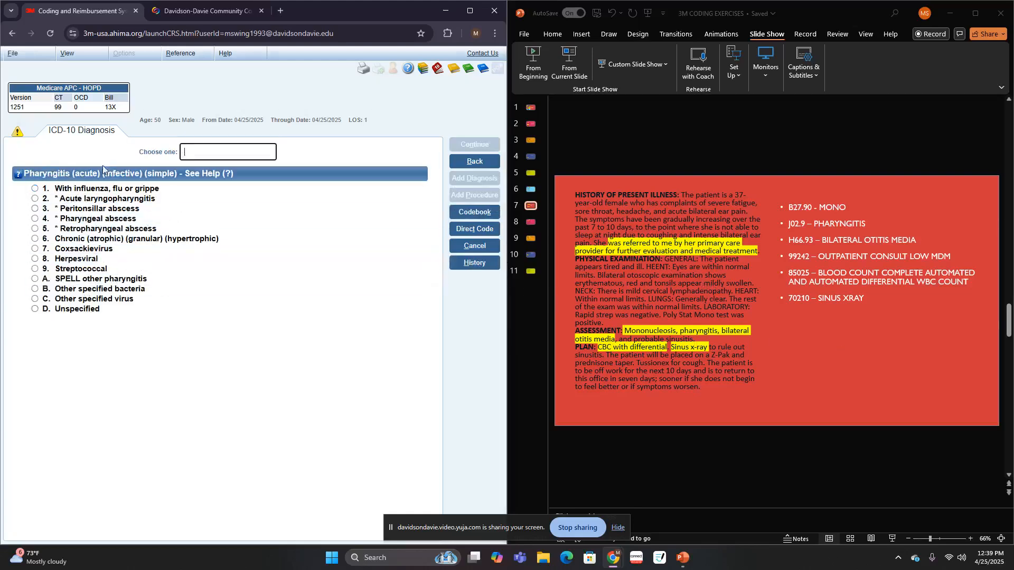
click(93, 310)
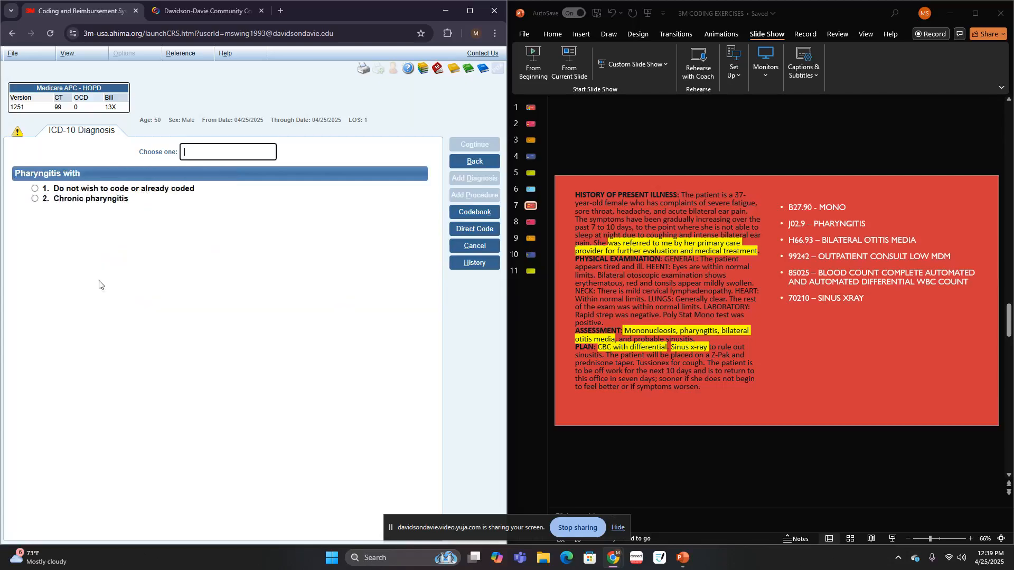
click(97, 190)
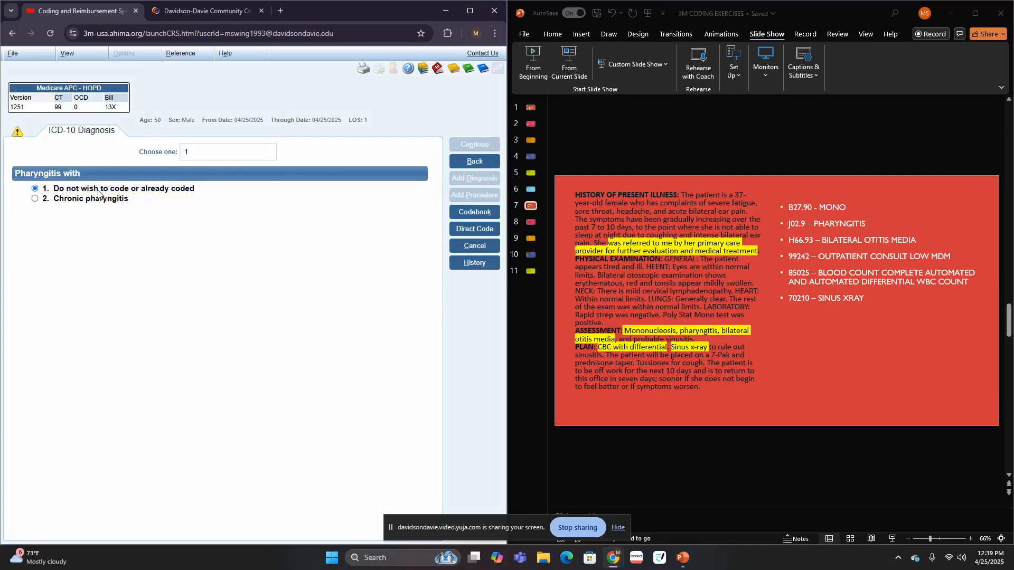
click(98, 190)
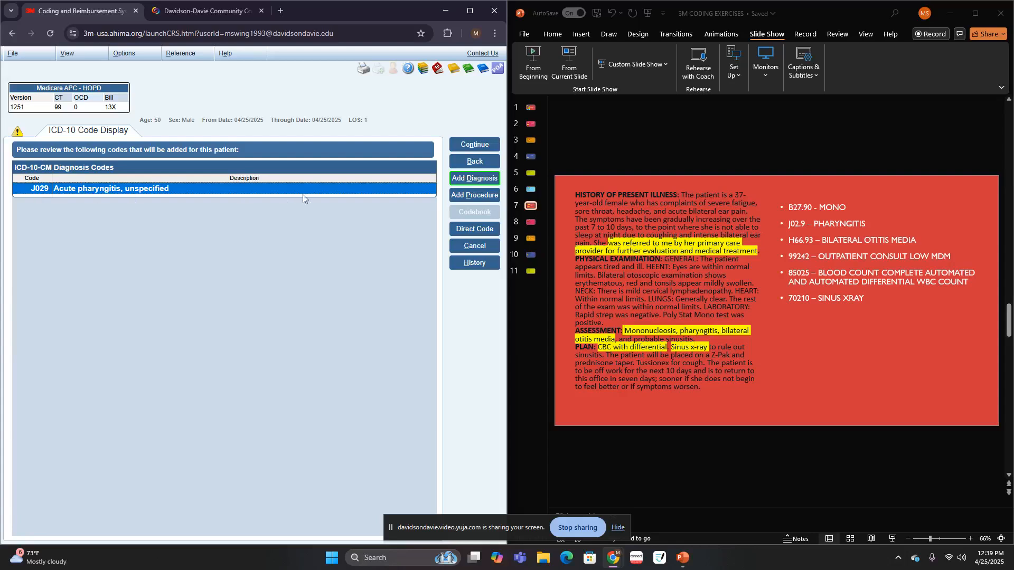
- Start another diagnosis entry and look up "OTI" for the bilateral otitis media
click(475, 182)
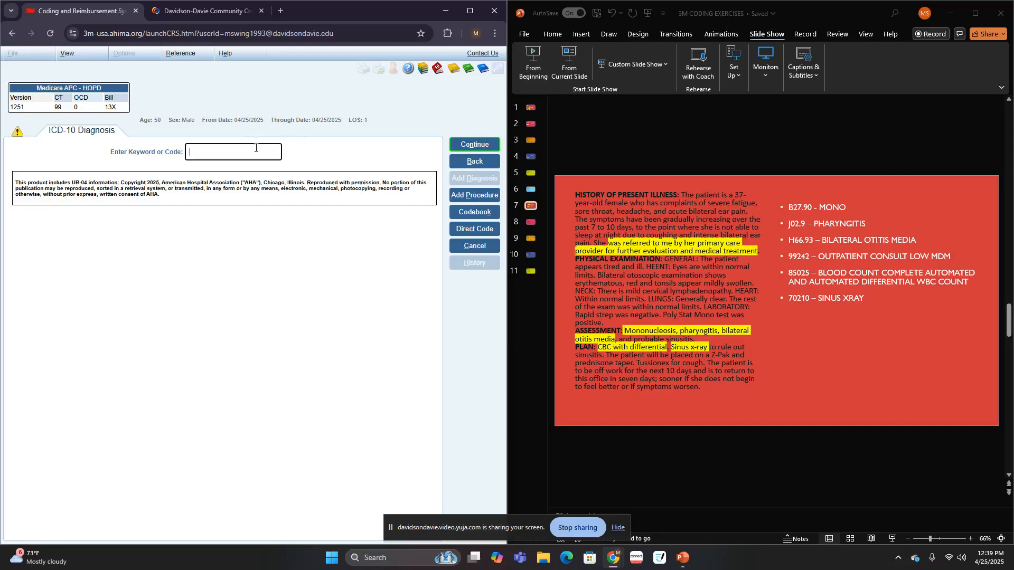
text(OTI)
key(Return)
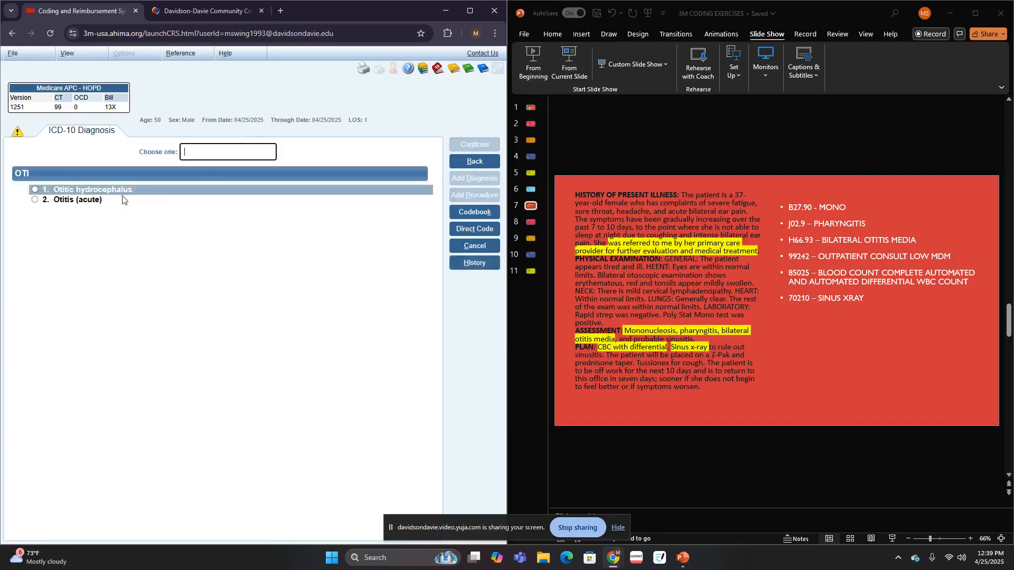
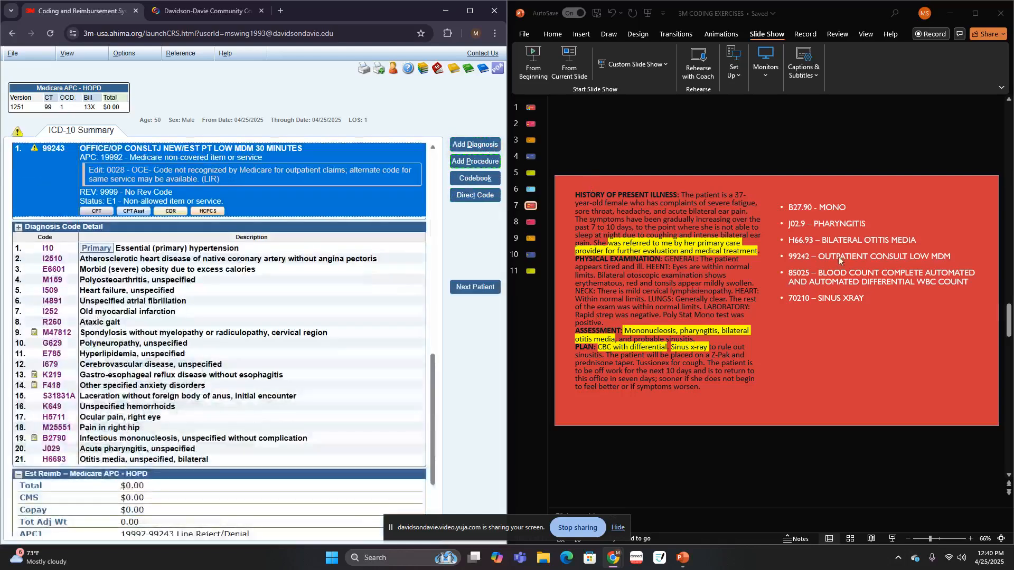
- On slide 7, change the 99242 outpatient consult line's MDM level to "STRAIGHTFORWARD"
click(850, 256)
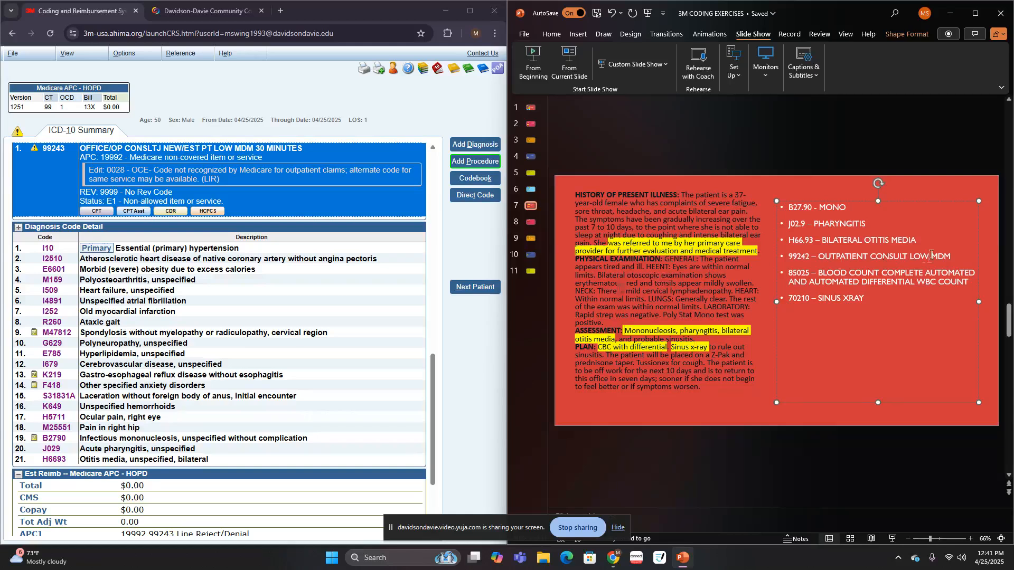
key(BackSpace)
key(BackSpace)
key(BackSpace)
text(straig)
key(BackSpace)
key(BackSpace)
key(BackSpace)
key(BackSpace)
key(BackSpace)
key(BackSpace)
text(STRAIGHTFORWARD)
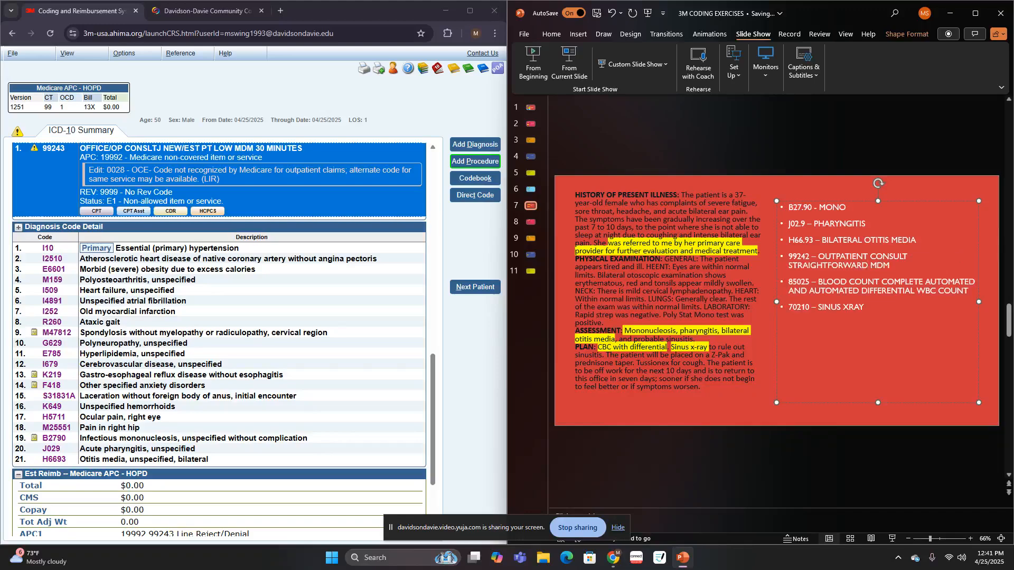
- Add a procedure, look up "cons" and code an office/outpatient consultation service based on straightforward medical decision making
click(479, 163)
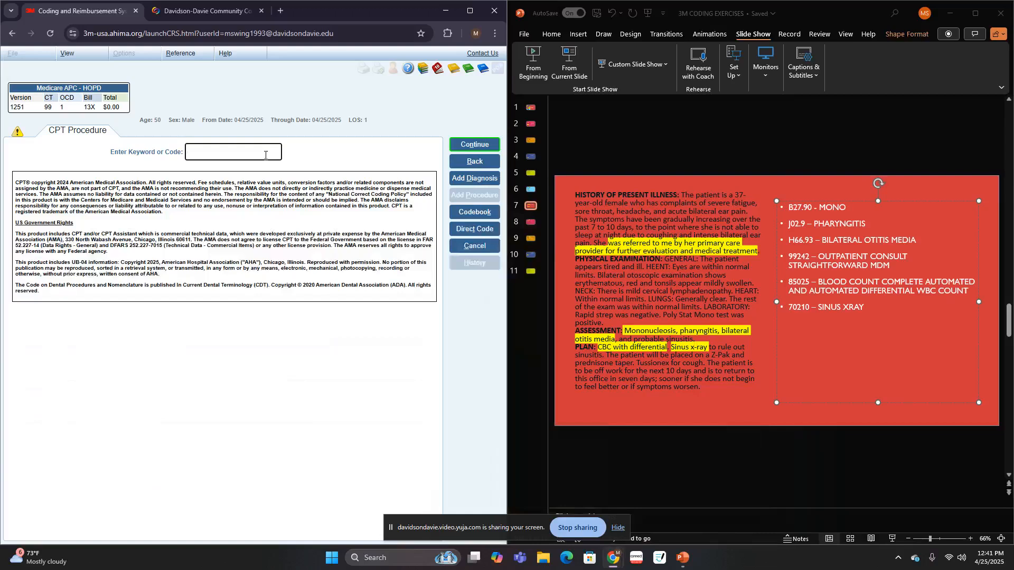
text(cons)
key(Return)
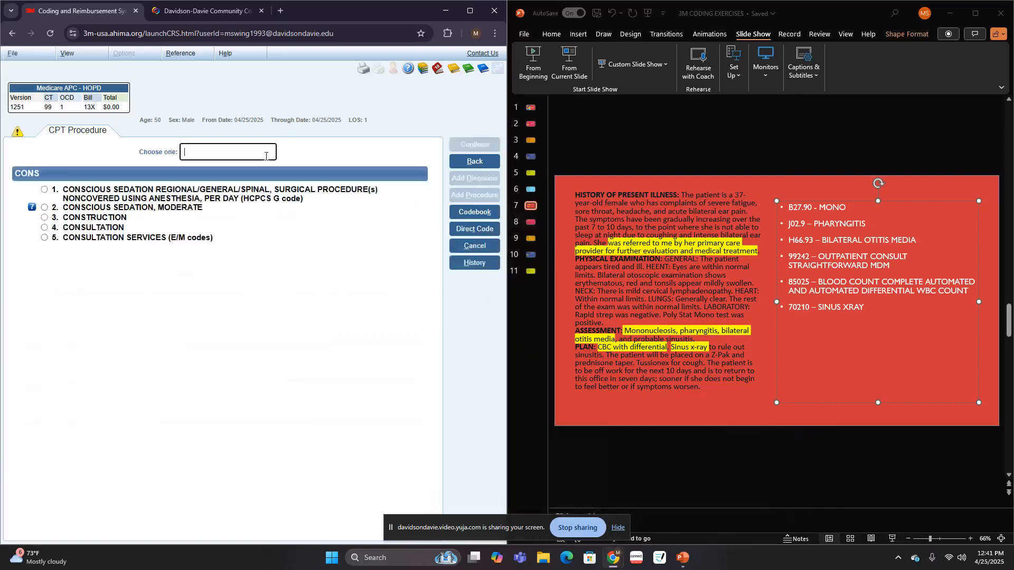
click(86, 236)
click(106, 221)
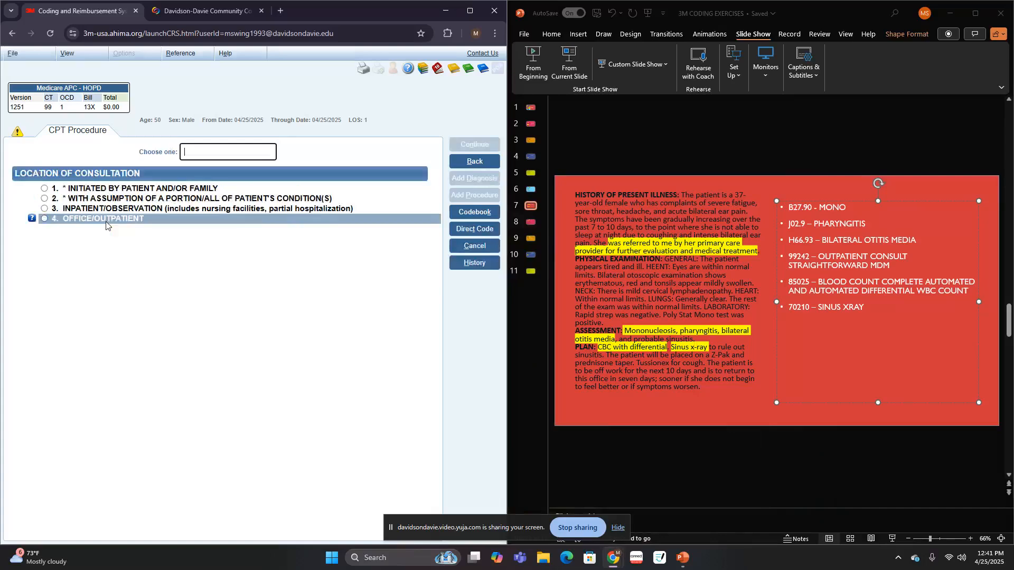
click(106, 221)
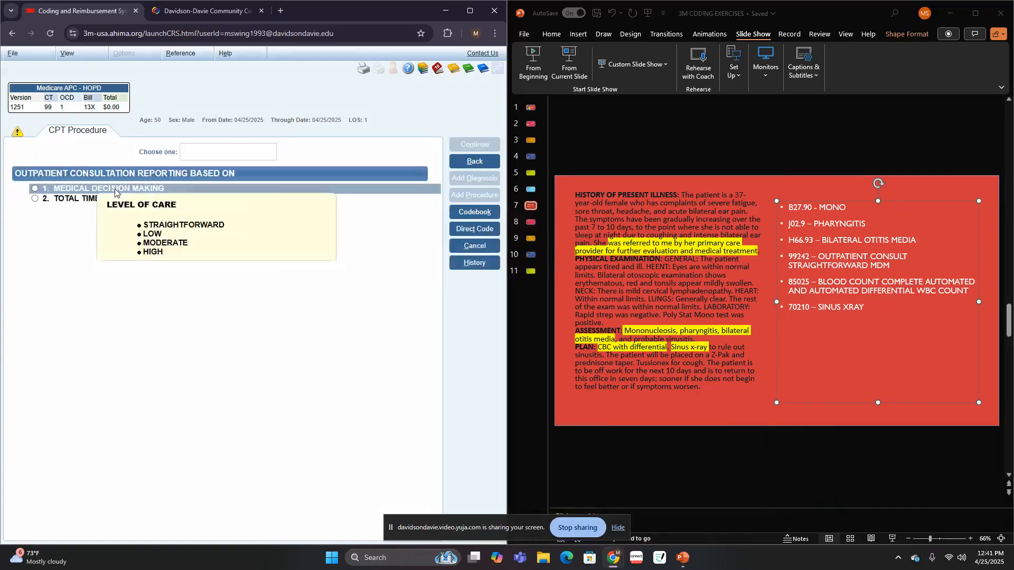
click(115, 191)
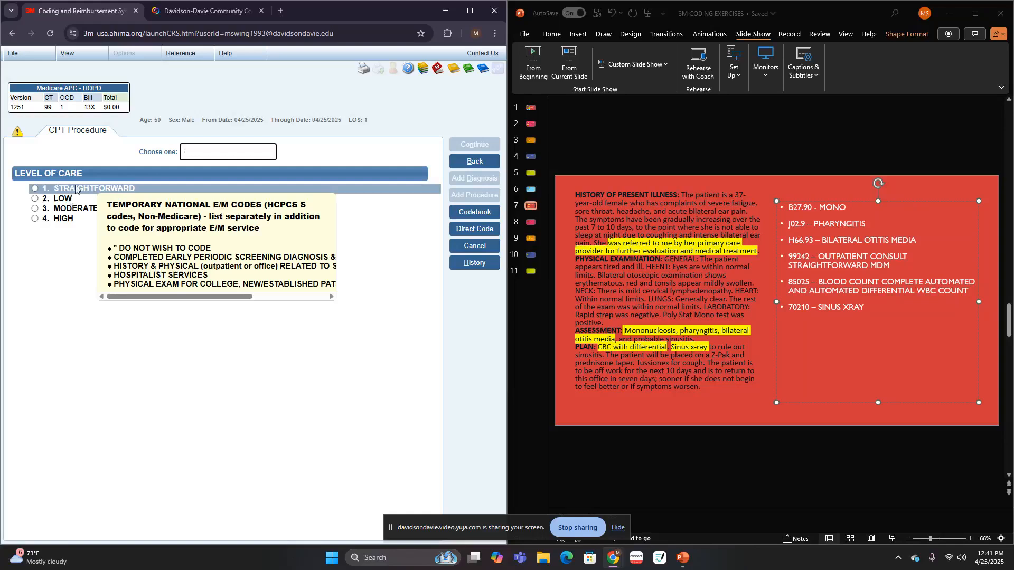
click(77, 188)
click(98, 202)
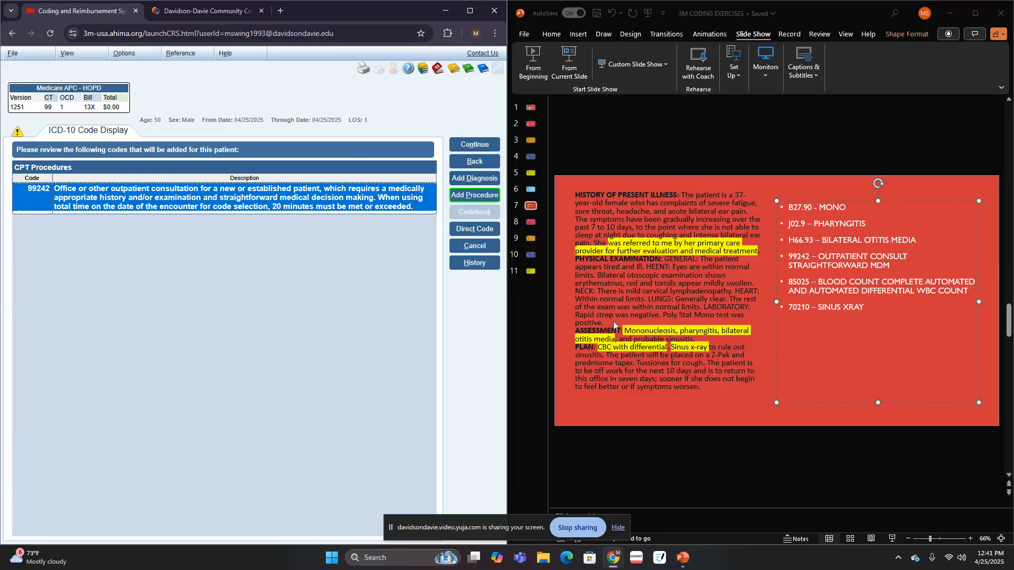
- Add a procedure, look up "BLO" and code a complete blood count, automated with automated differential WBC, without monocyte distribution width
click(472, 195)
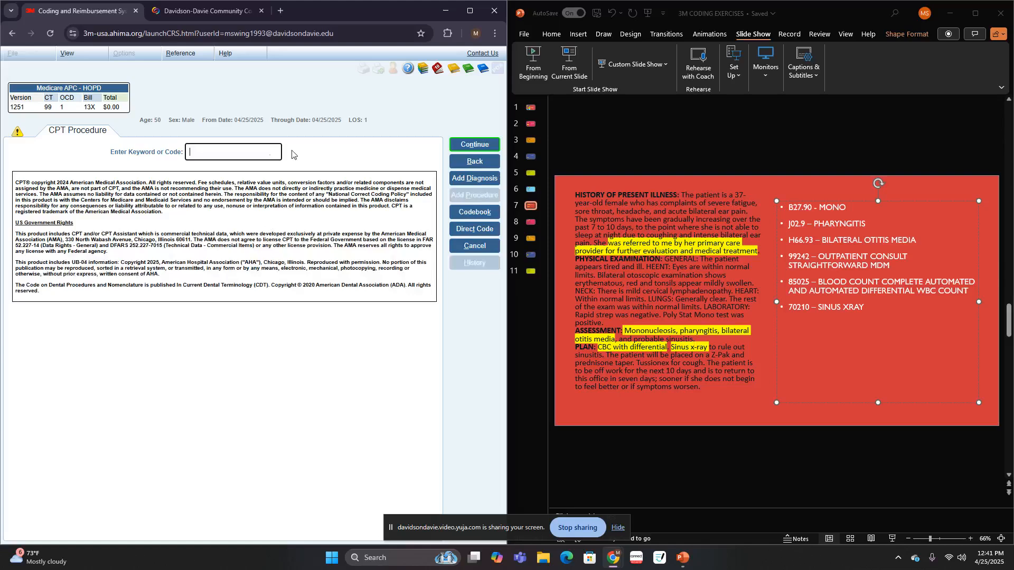
text(BLO)
key(Return)
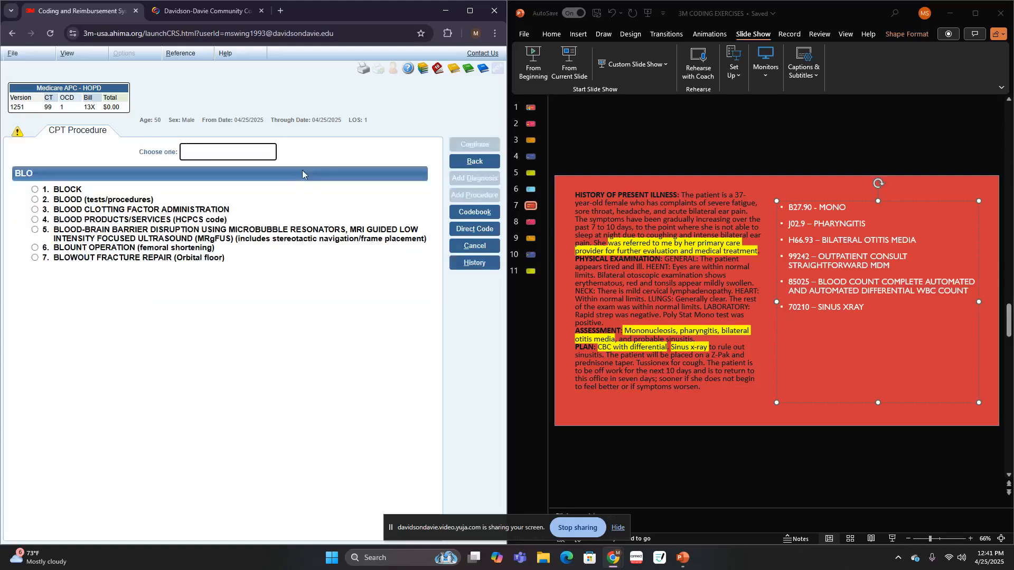
click(85, 200)
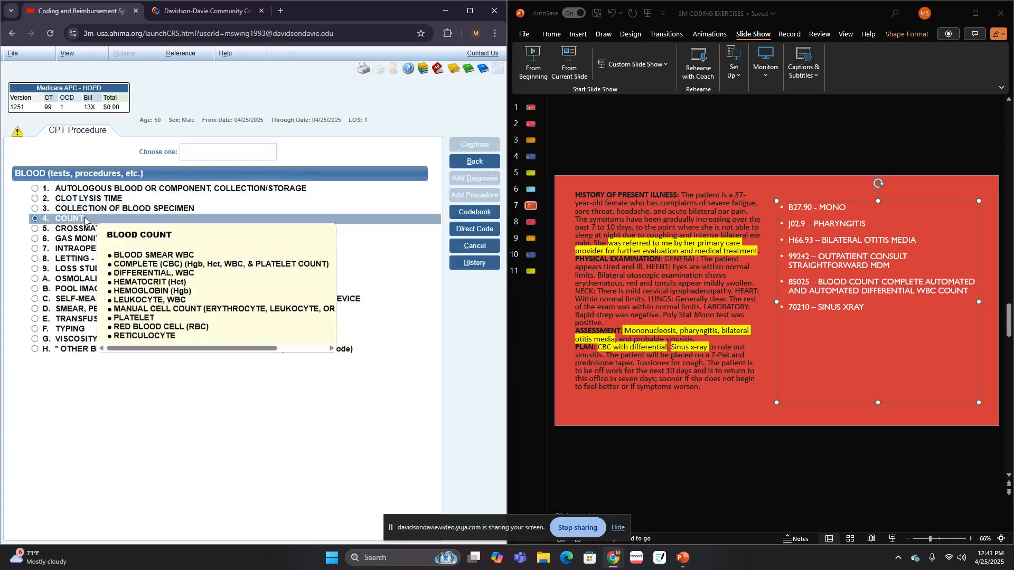
click(85, 219)
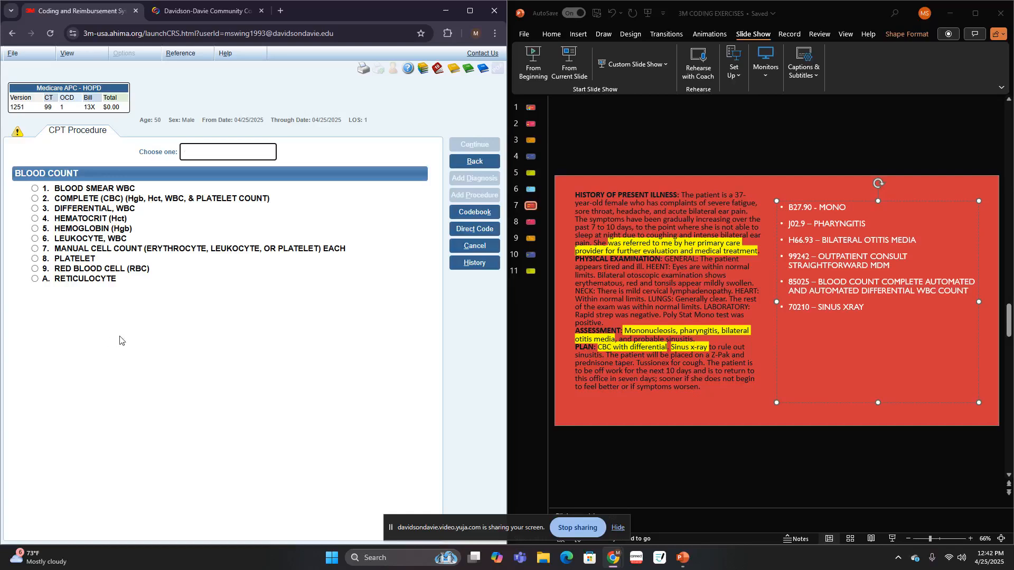
click(166, 198)
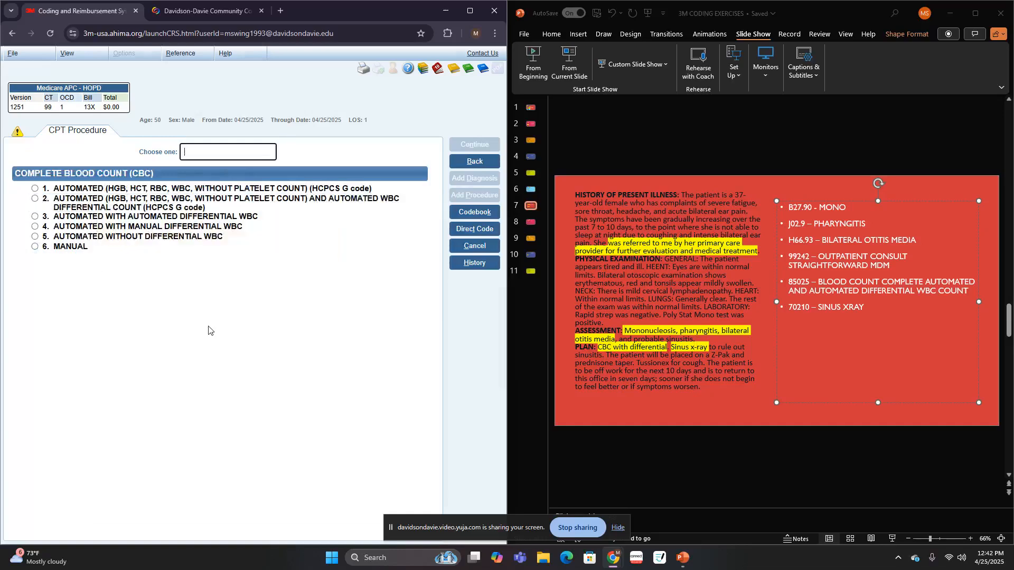
click(223, 205)
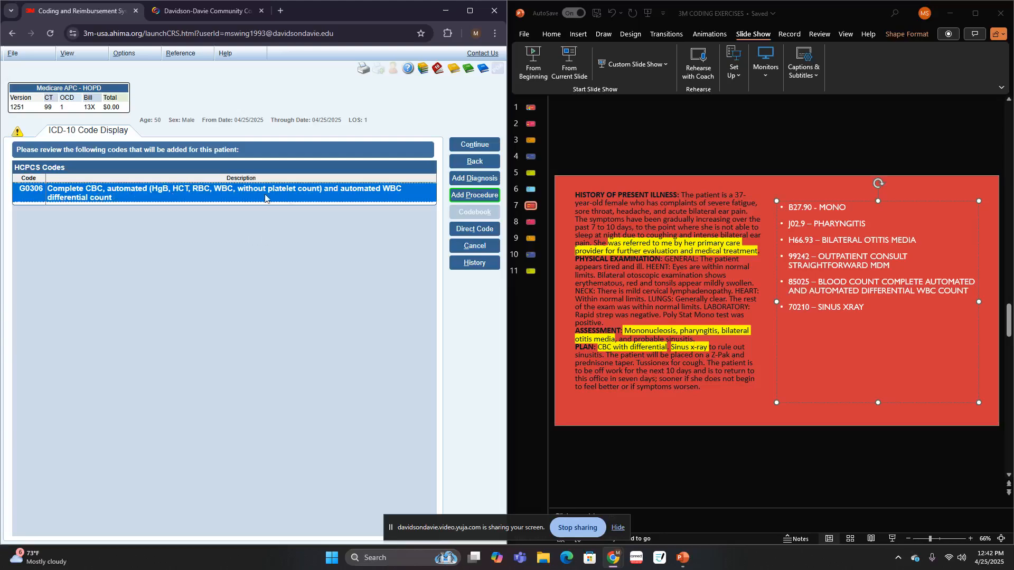
click(477, 195)
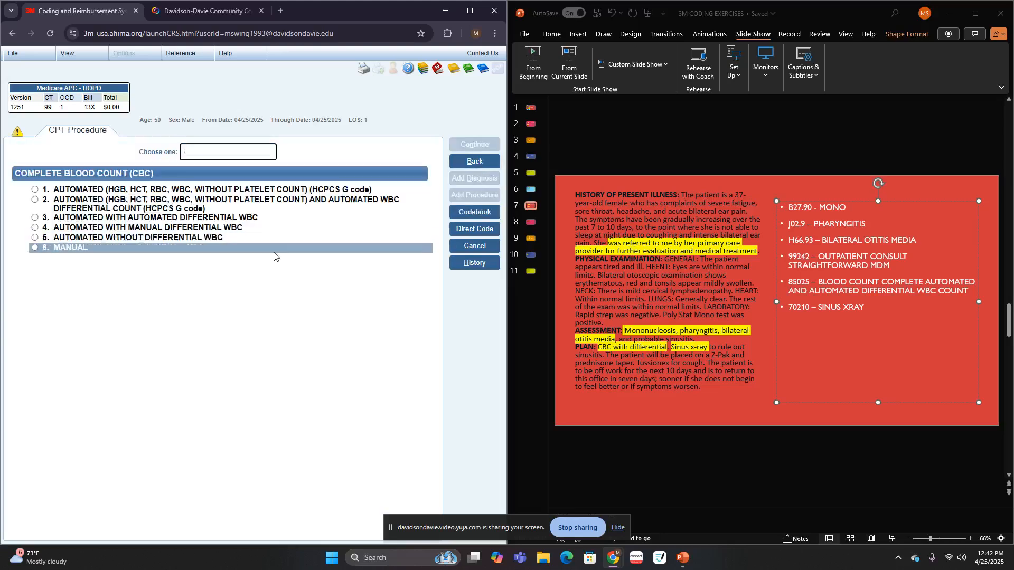
click(111, 219)
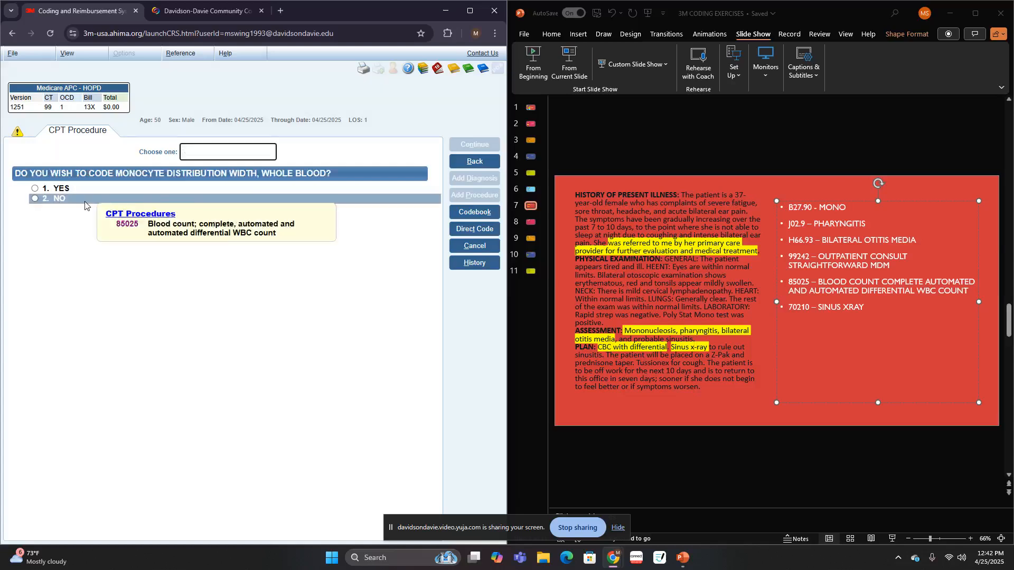
click(85, 201)
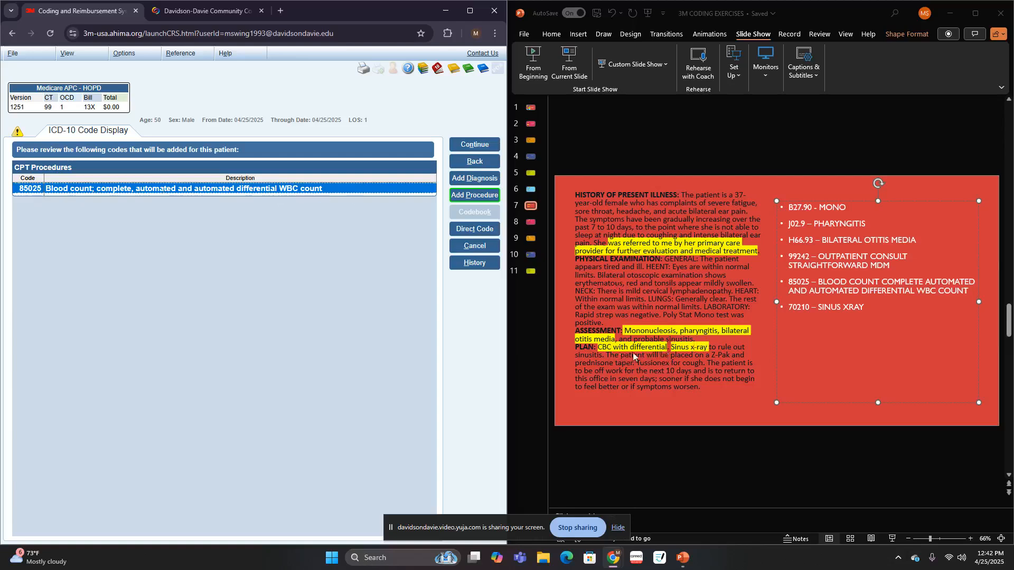
- Add another procedure, look up "XR", choose X-ray and look up "si" as the site of exam
click(480, 199)
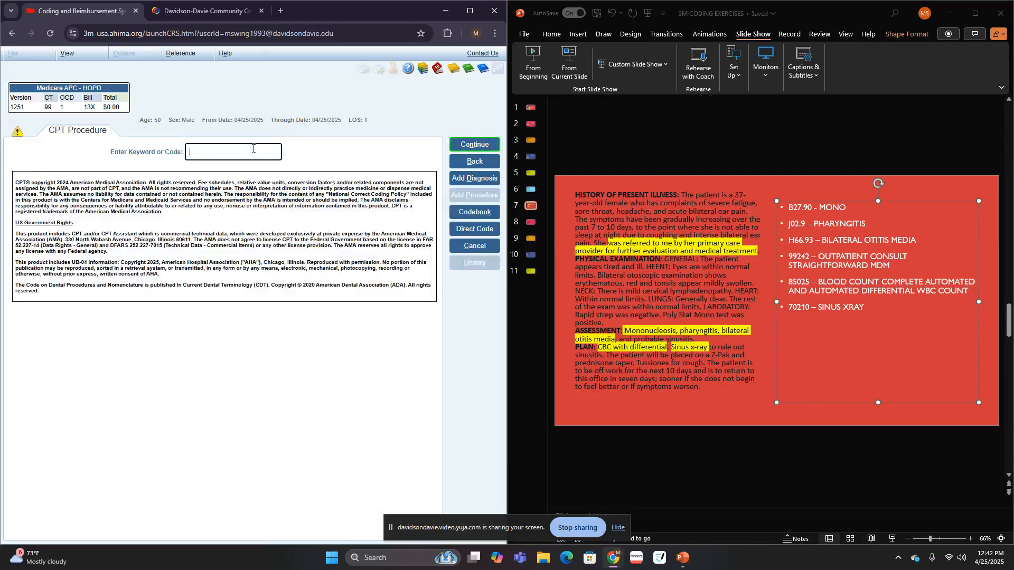
text(XR)
key(Return)
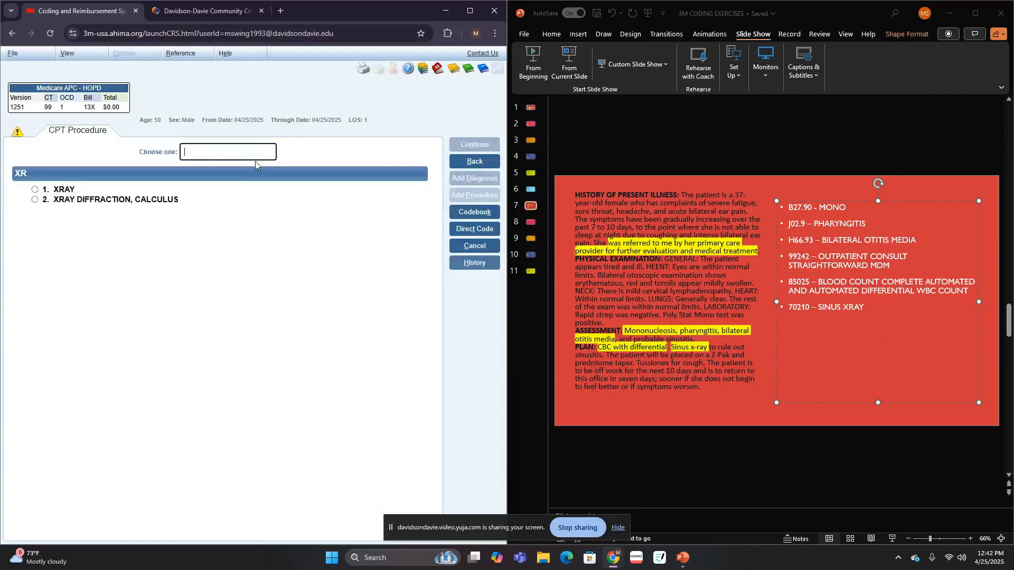
click(98, 193)
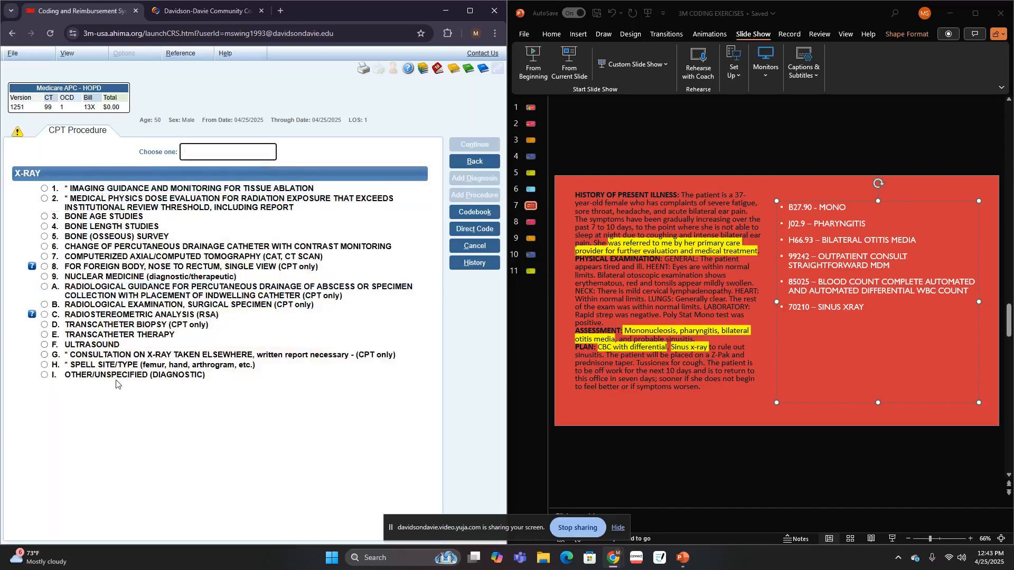
click(120, 365)
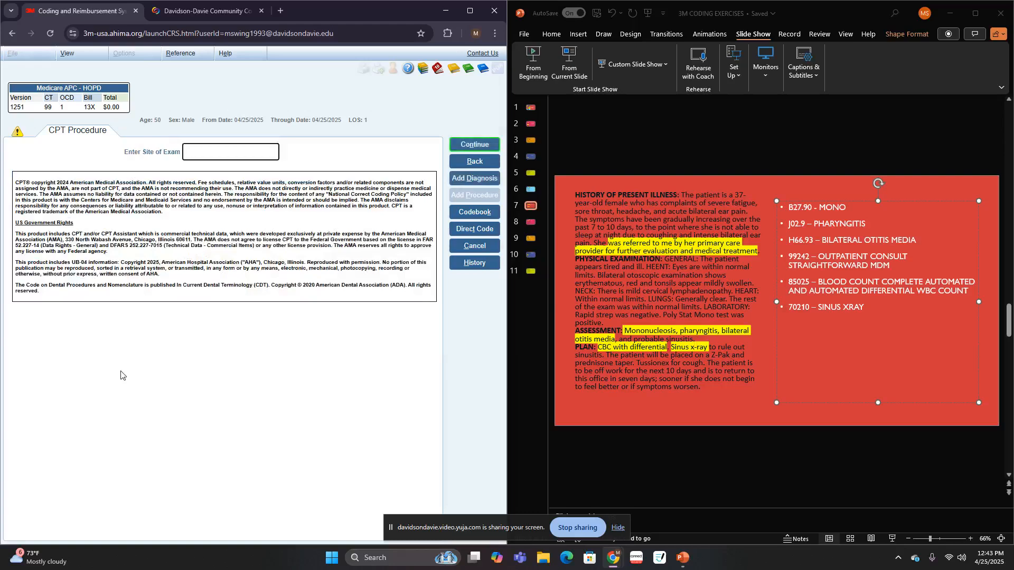
text(si)
key(Return)
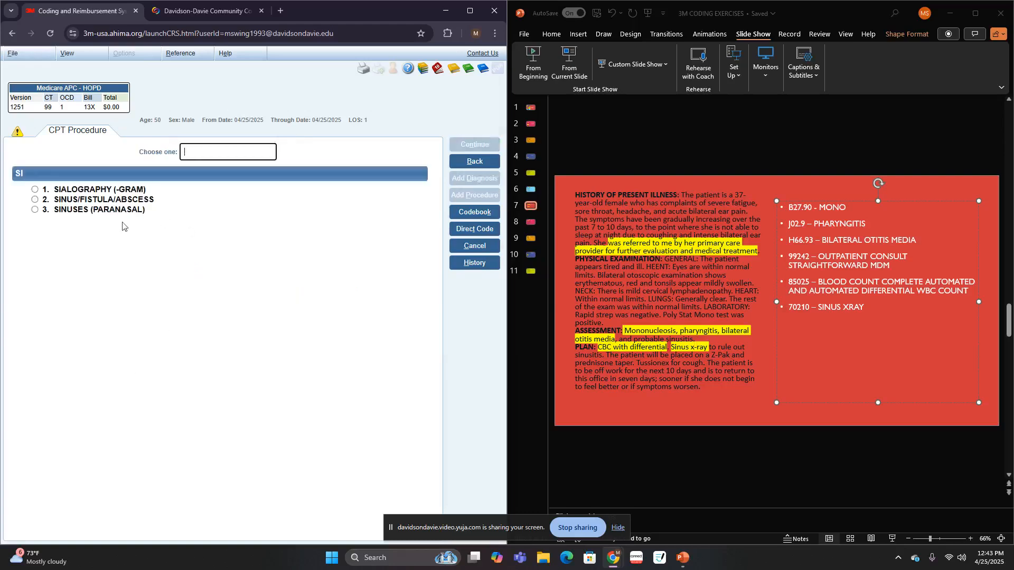
- Code the paranasal sinuses X-ray without contrast, one or two views, with no more X-rays to code
click(108, 214)
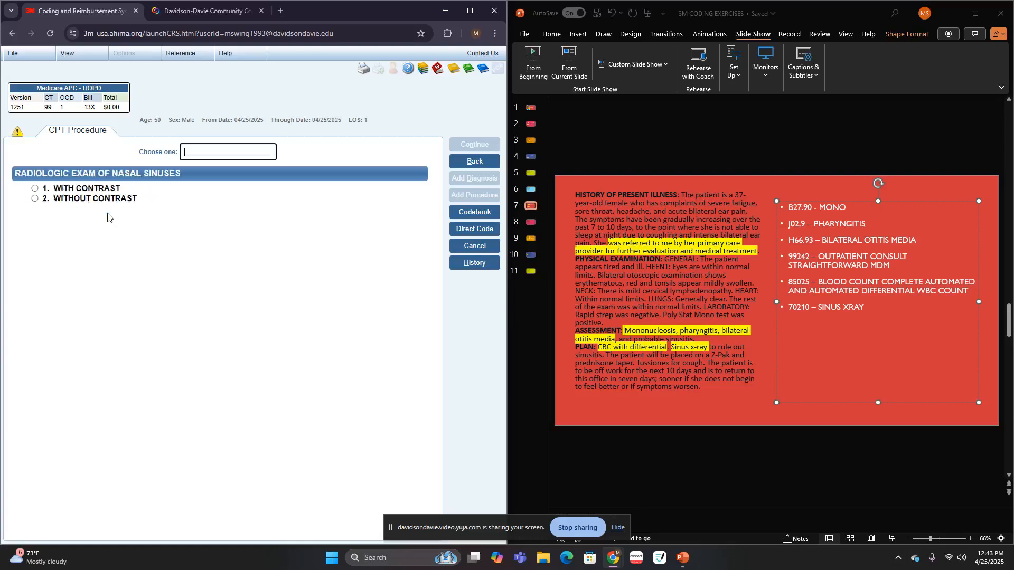
click(107, 203)
mouse_move(103, 193)
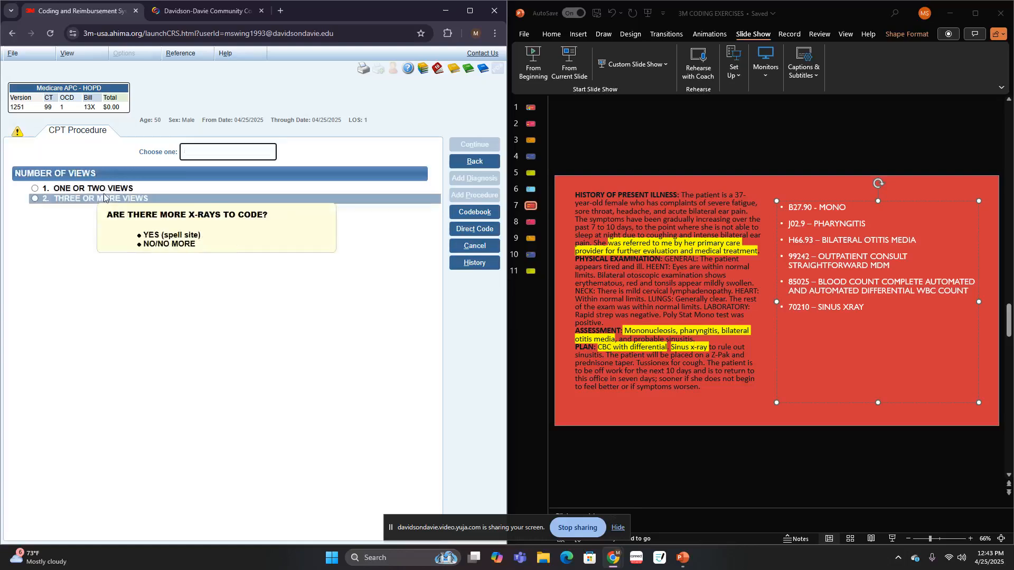
click(103, 191)
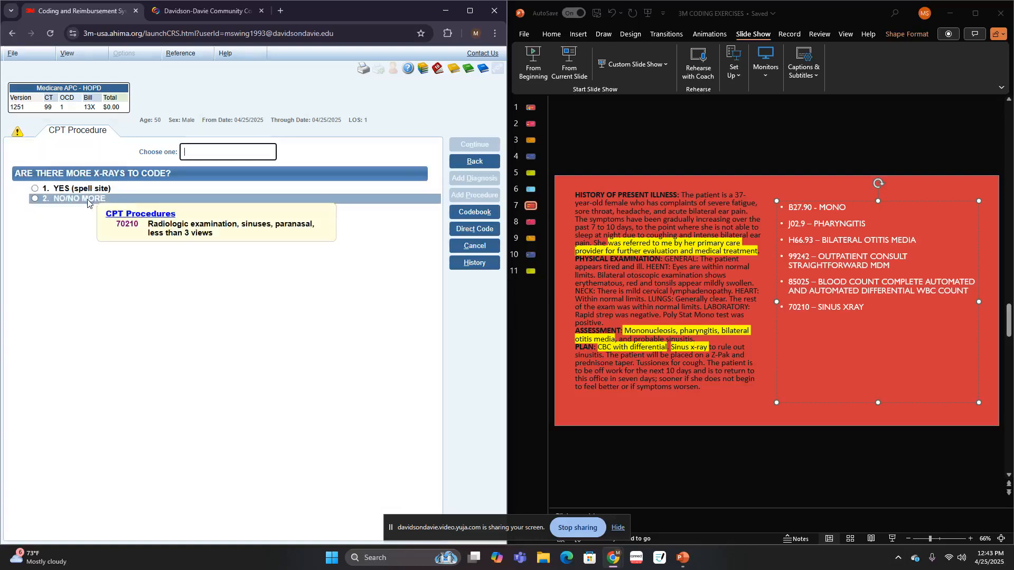
click(90, 199)
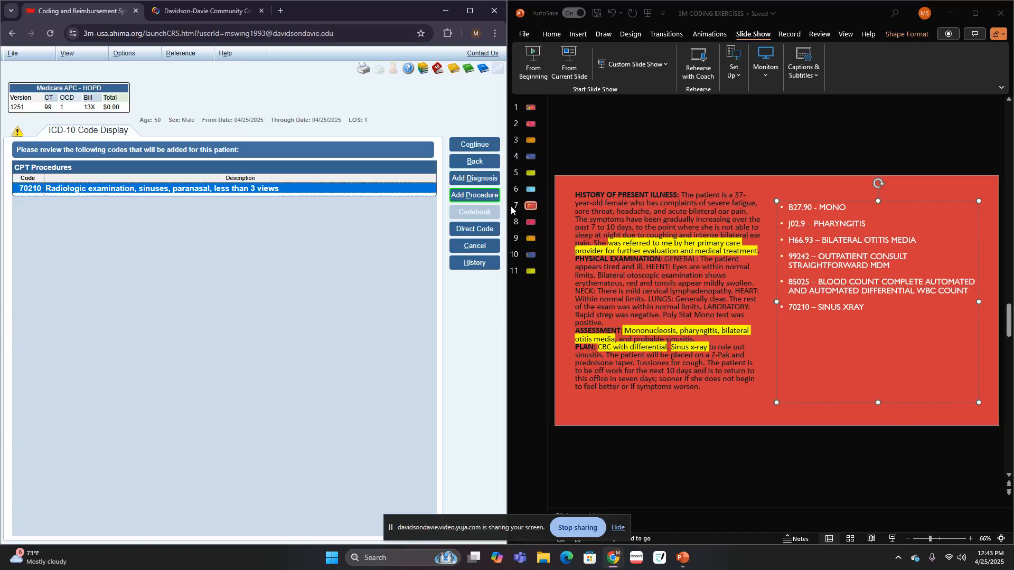
- Show the slide 8 case, accept the sinus X-ray code and review the coding summary
click(530, 222)
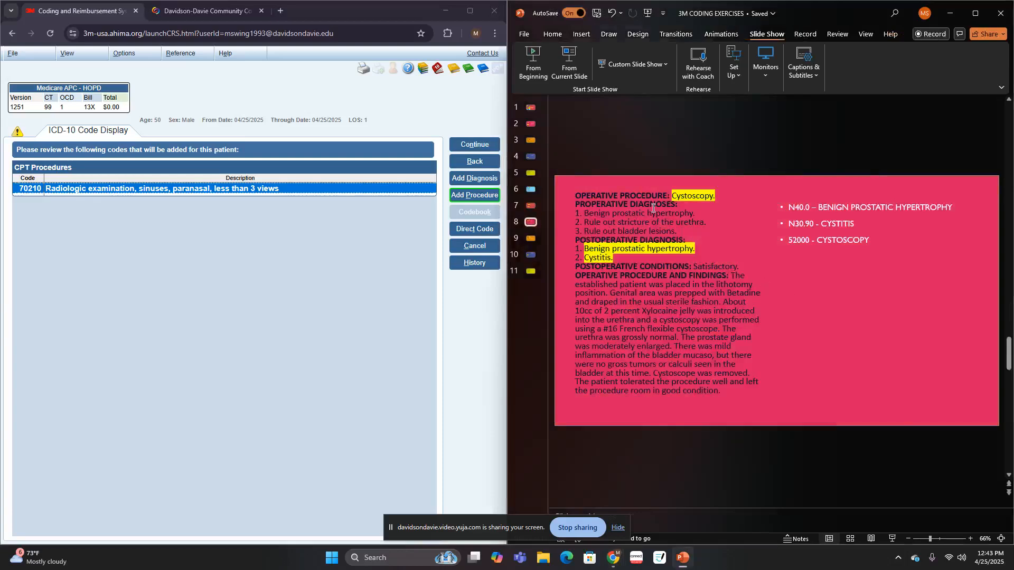
click(476, 150)
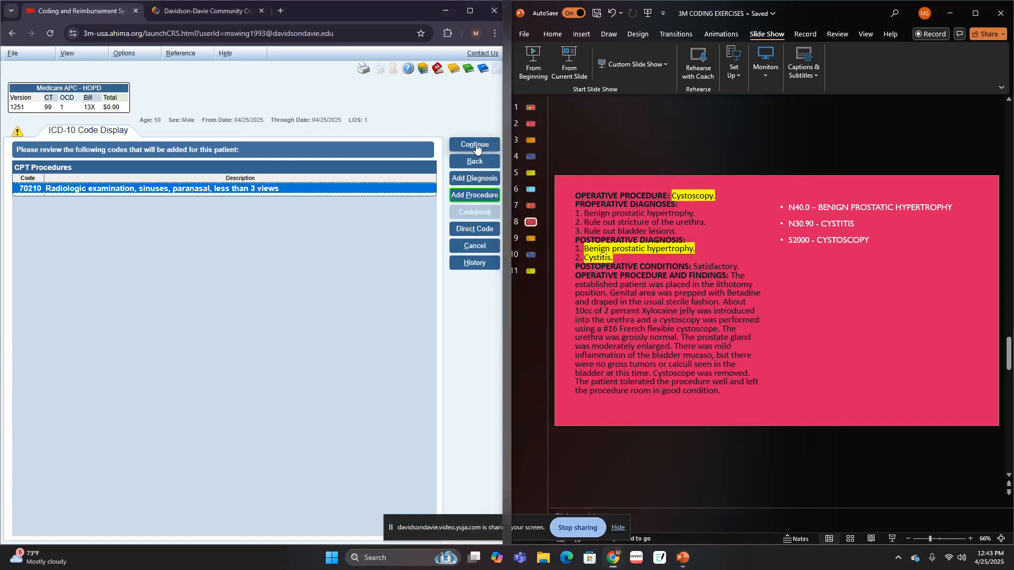
scroll(294, 170, up, 5)
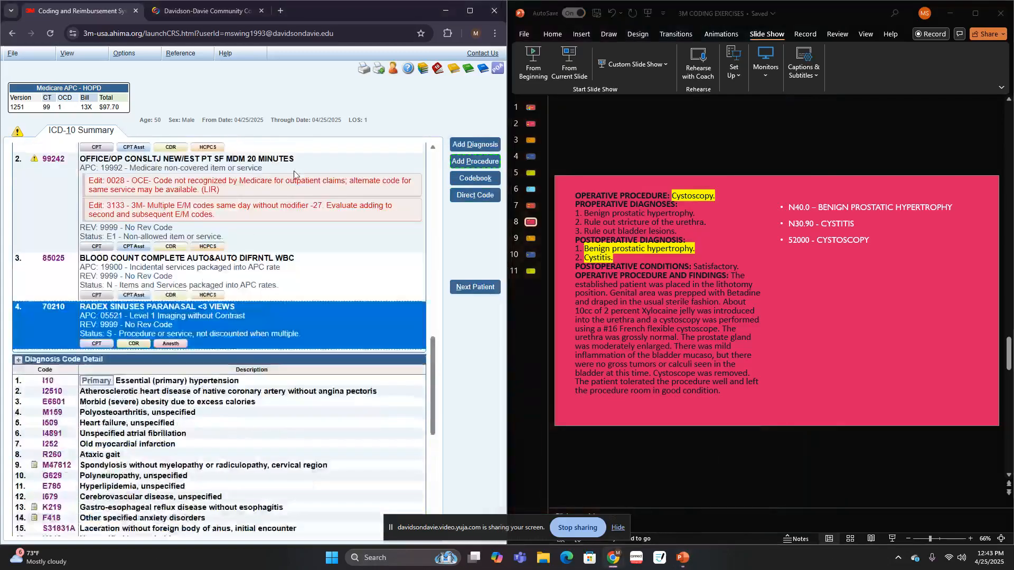
scroll(294, 170, down, 5)
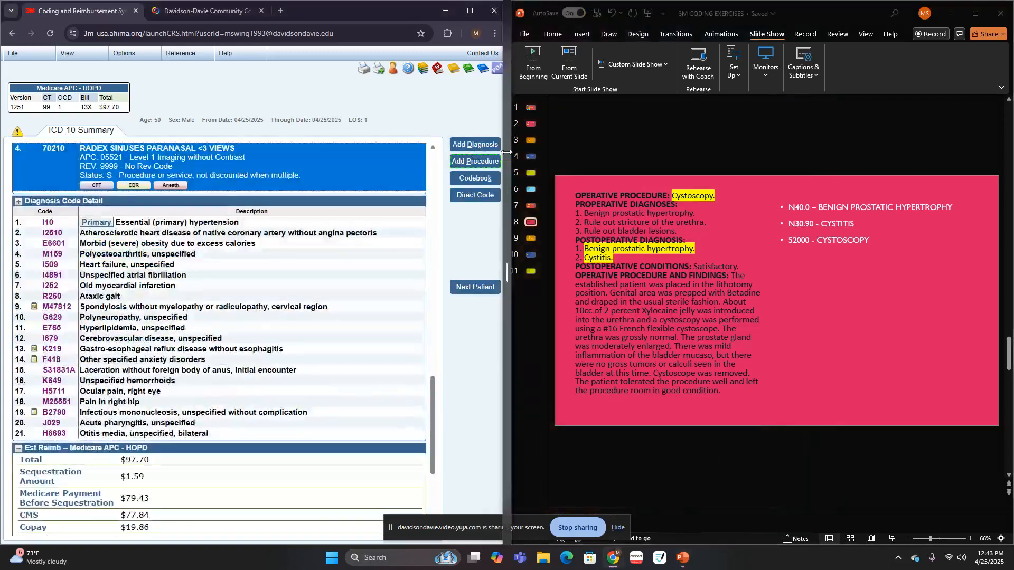
- Add a diagnosis, look up "HYPERTR", choose hypertrophy, spell "PR" for the site and choose prostate
click(479, 145)
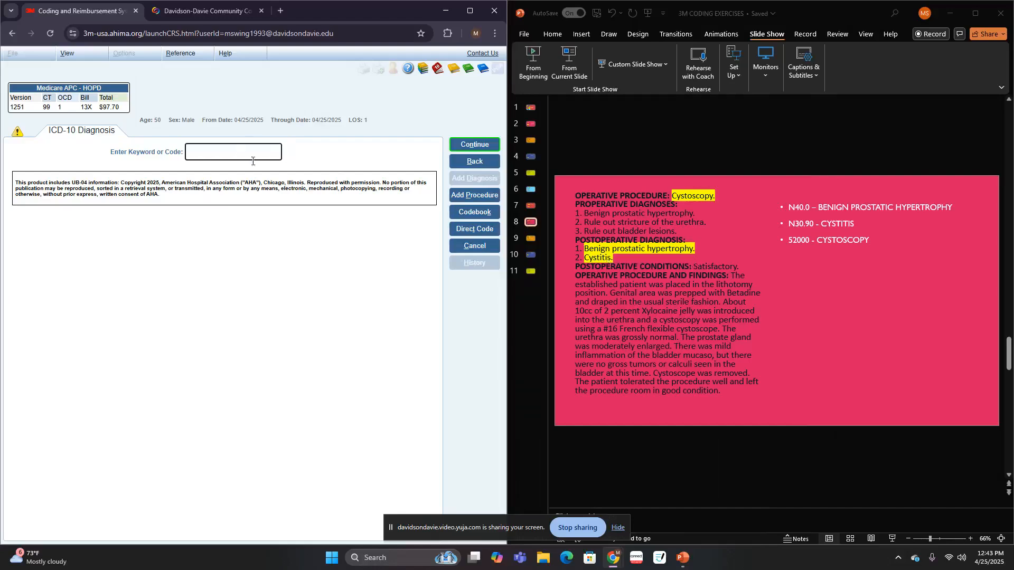
text(HYPERTR)
key(Return)
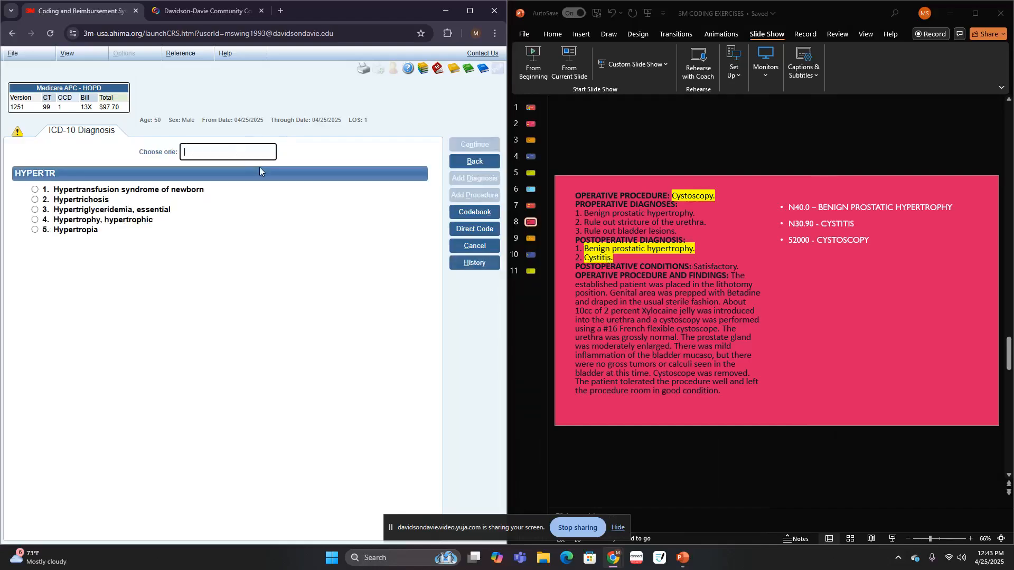
click(100, 220)
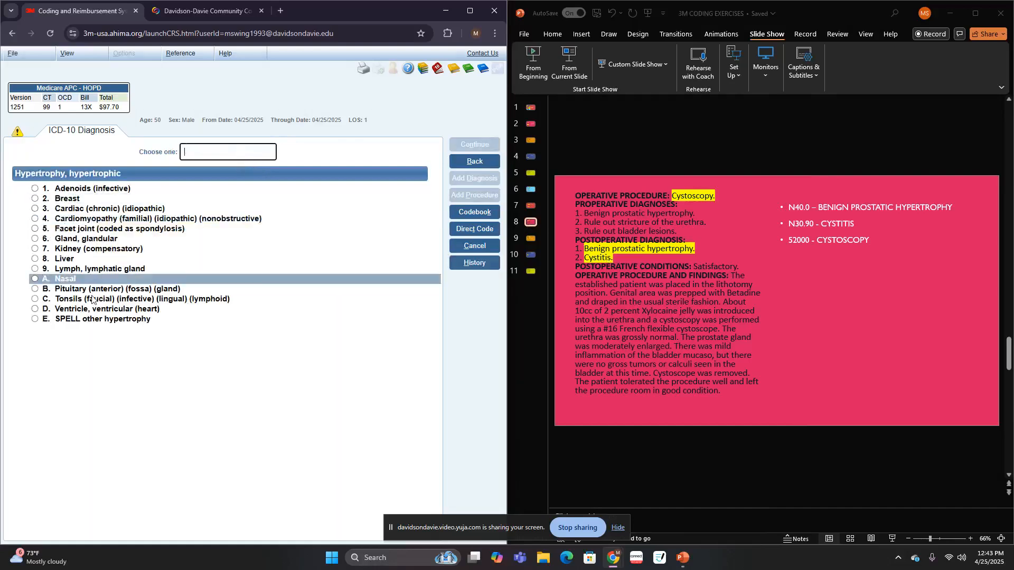
click(91, 317)
text(PR)
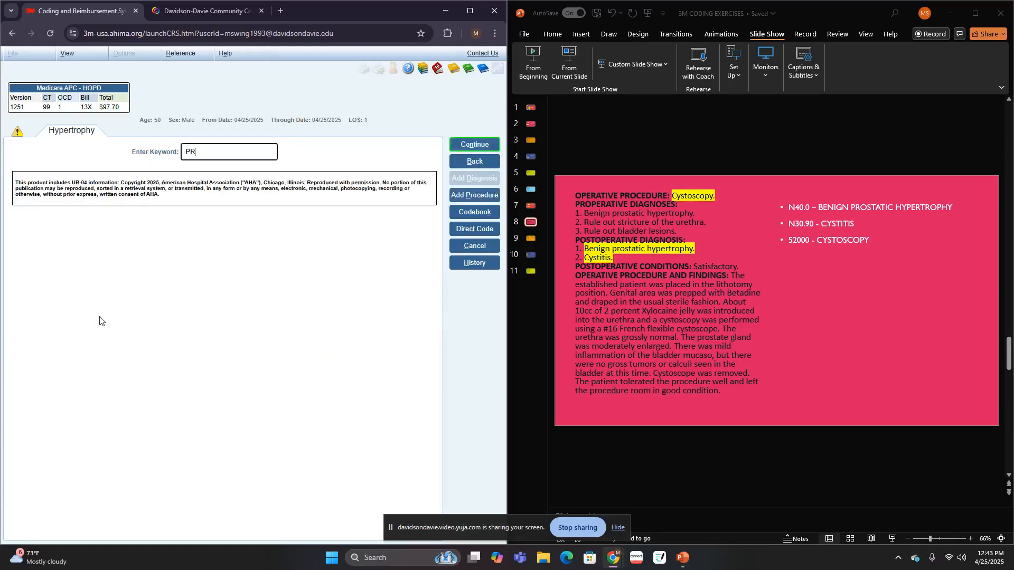
key(Return)
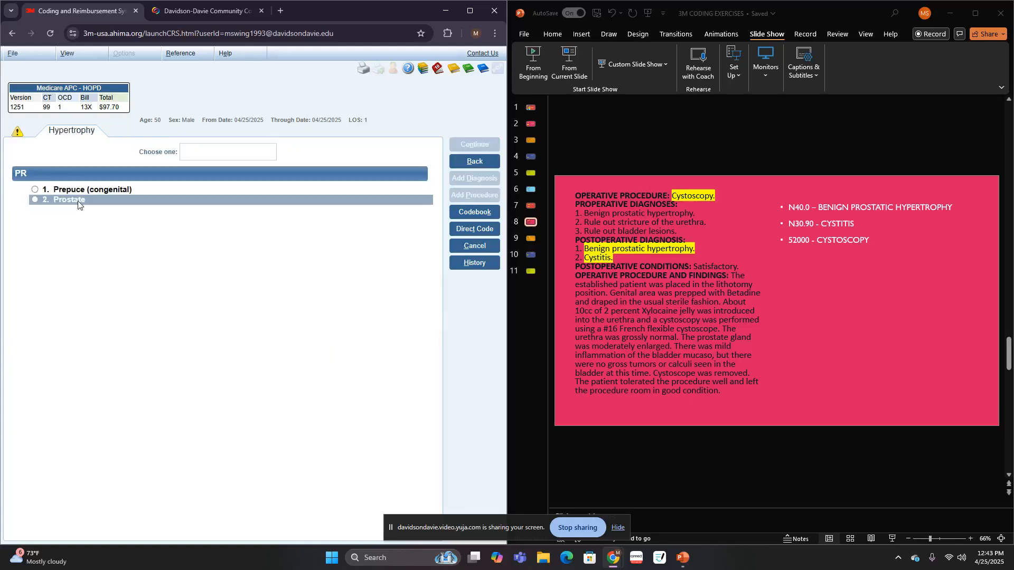
click(78, 201)
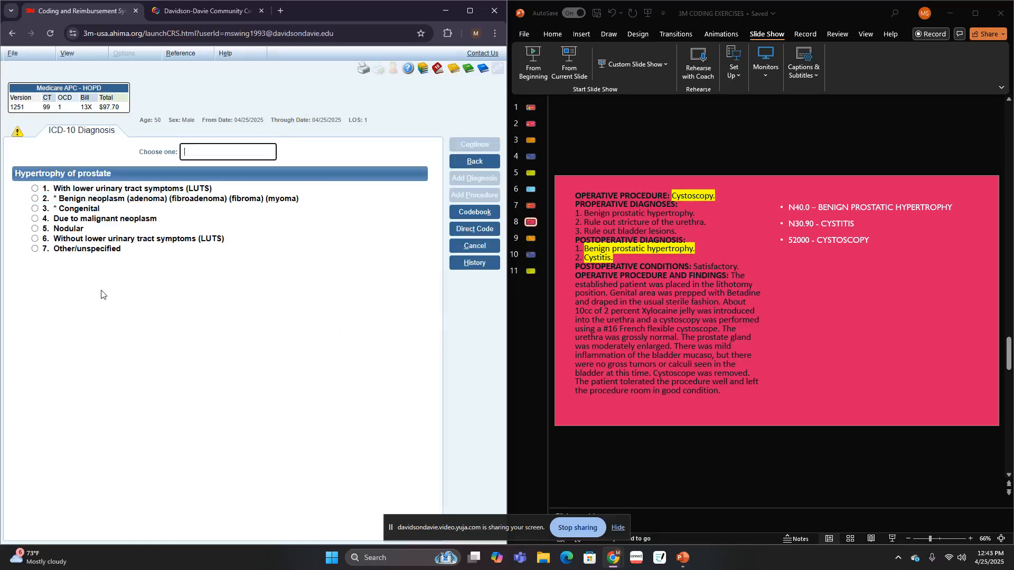
- Code the prostate hypertrophy as other/unspecified, without prostate malignancy and with no procedure or already coded
click(90, 253)
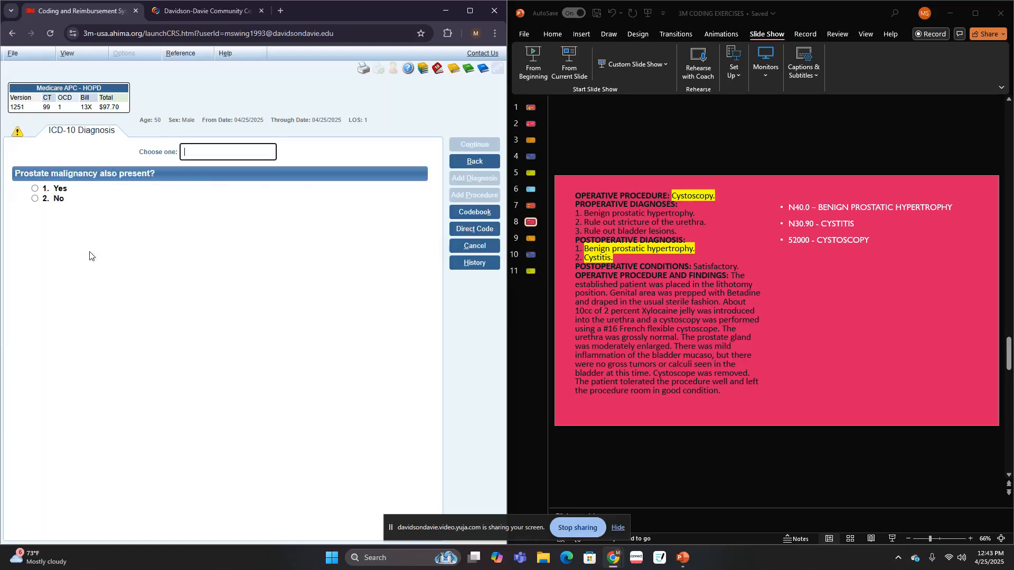
click(96, 198)
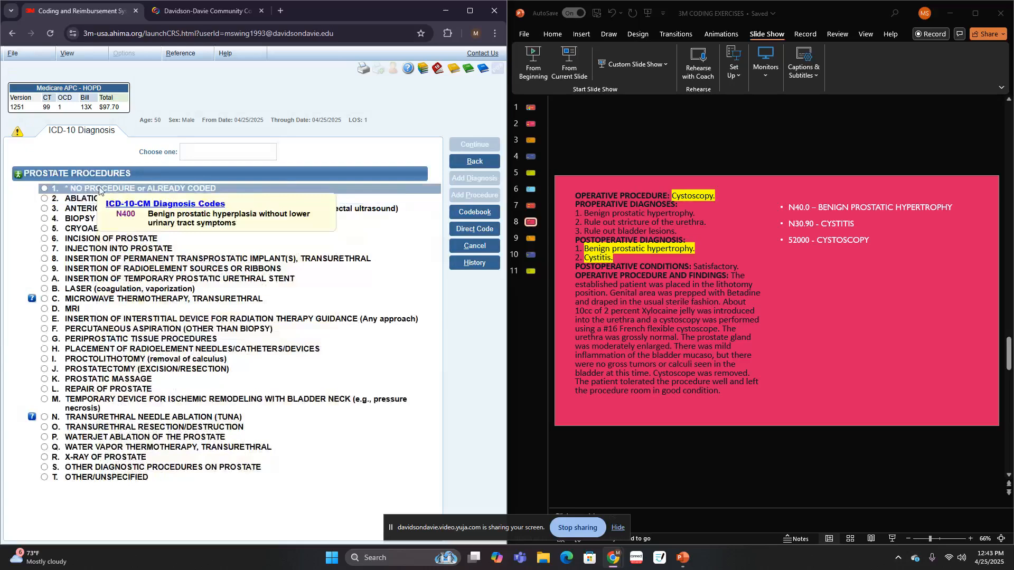
click(99, 189)
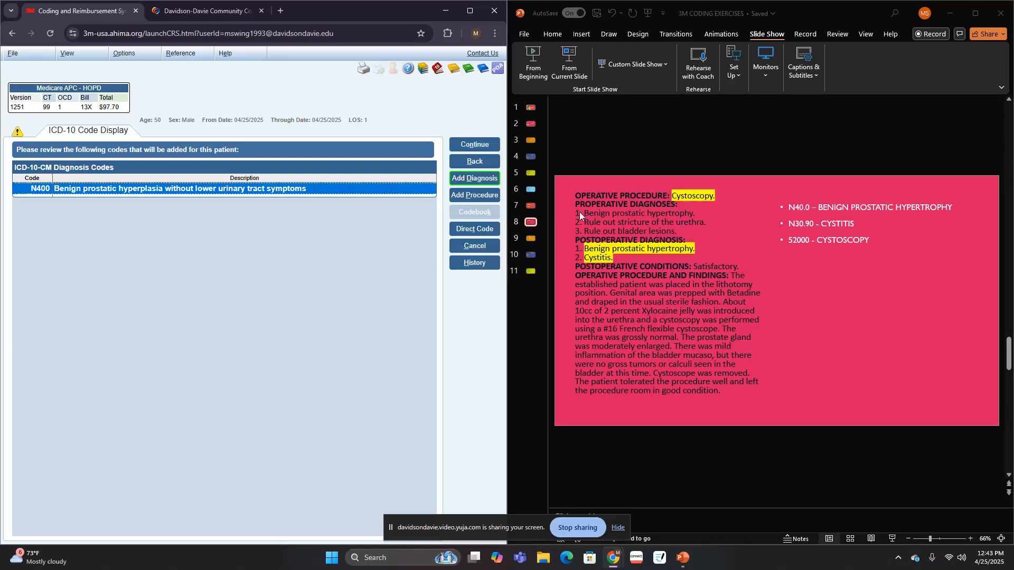
- Add a diagnosis, look up "CYSTIT" and code unspecified cystitis, other/unspecified, without coding an infectious agent
click(474, 182)
text(CYSTIT)
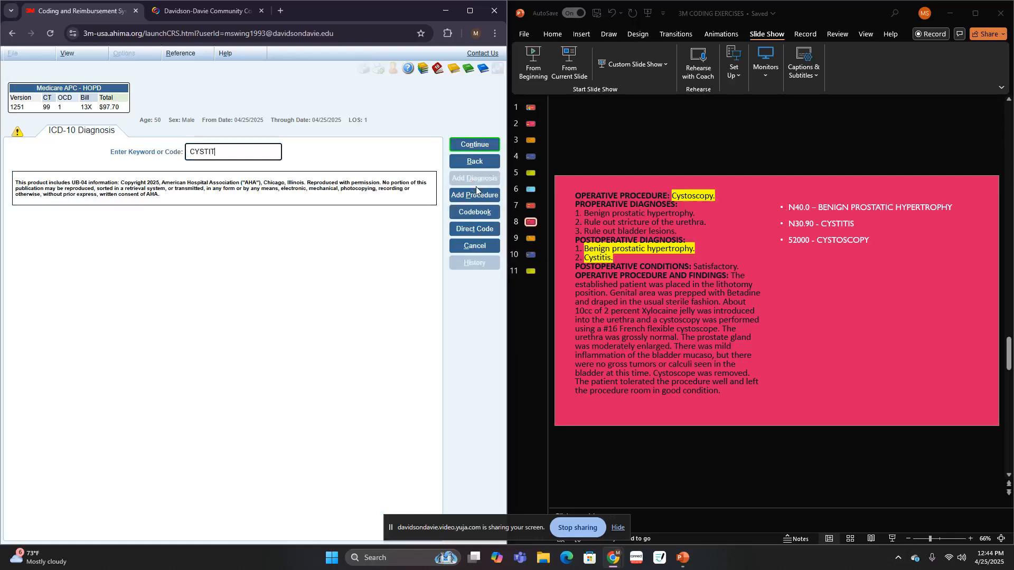
key(Return)
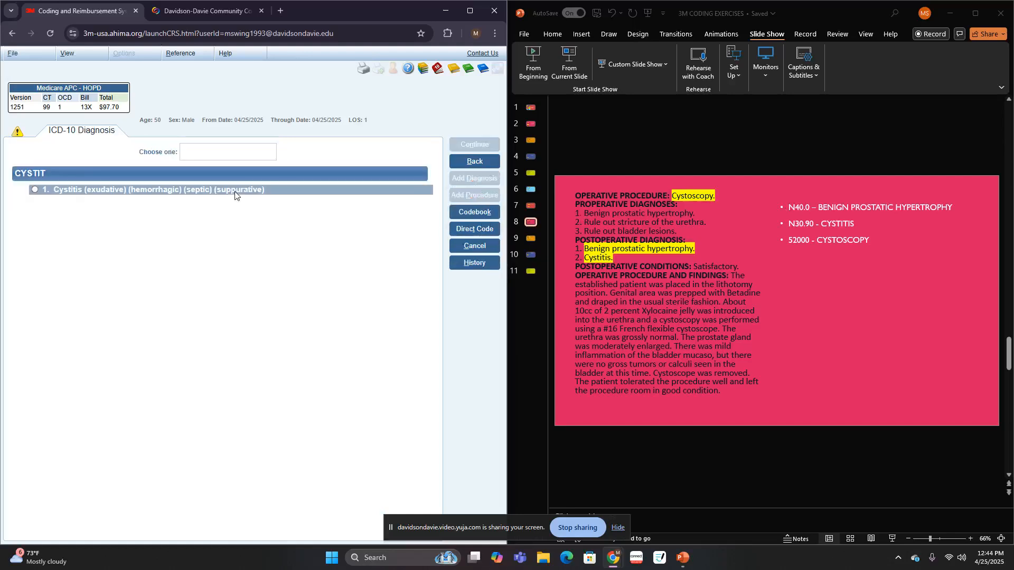
click(235, 191)
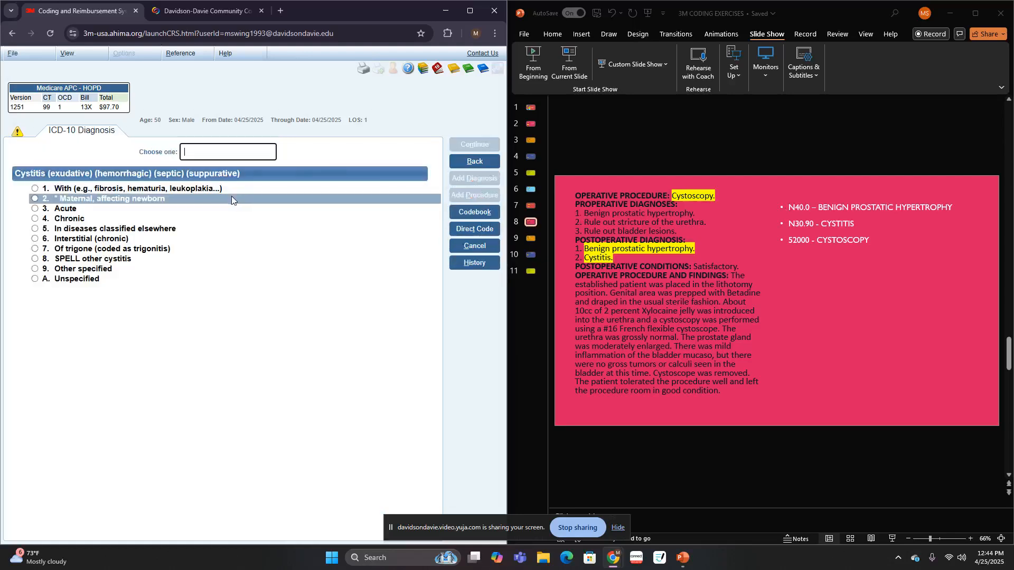
click(87, 277)
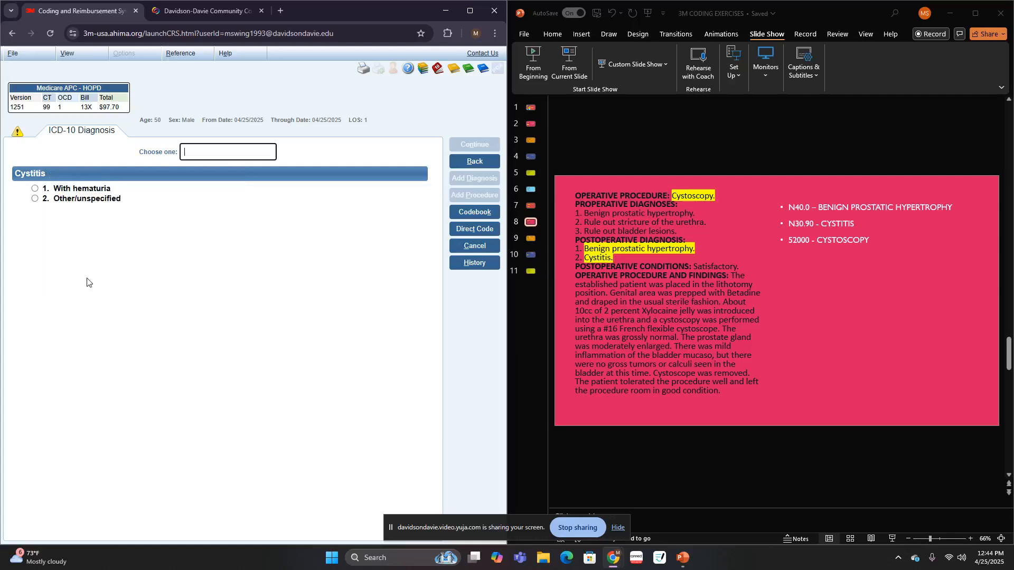
click(75, 201)
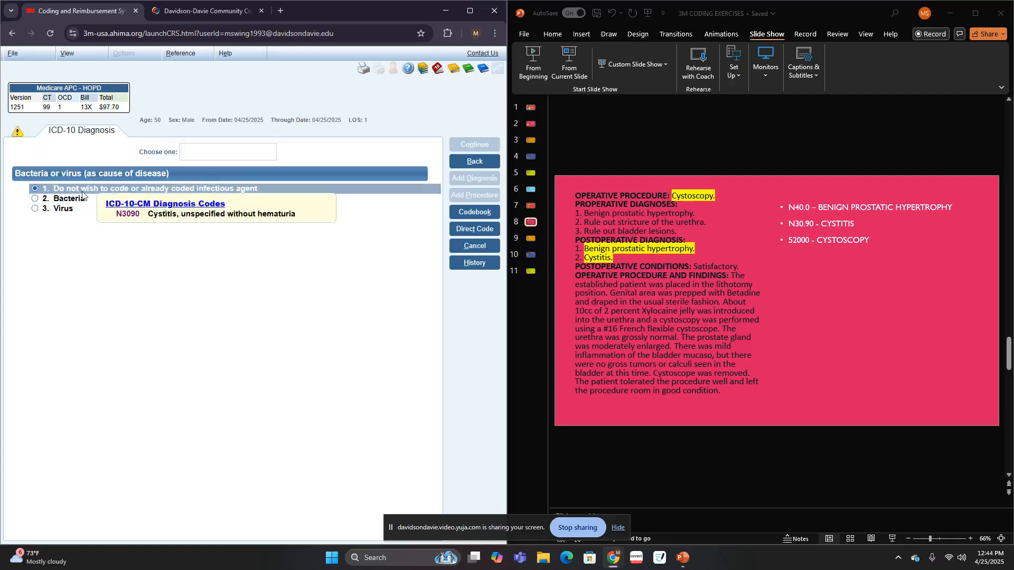
click(82, 195)
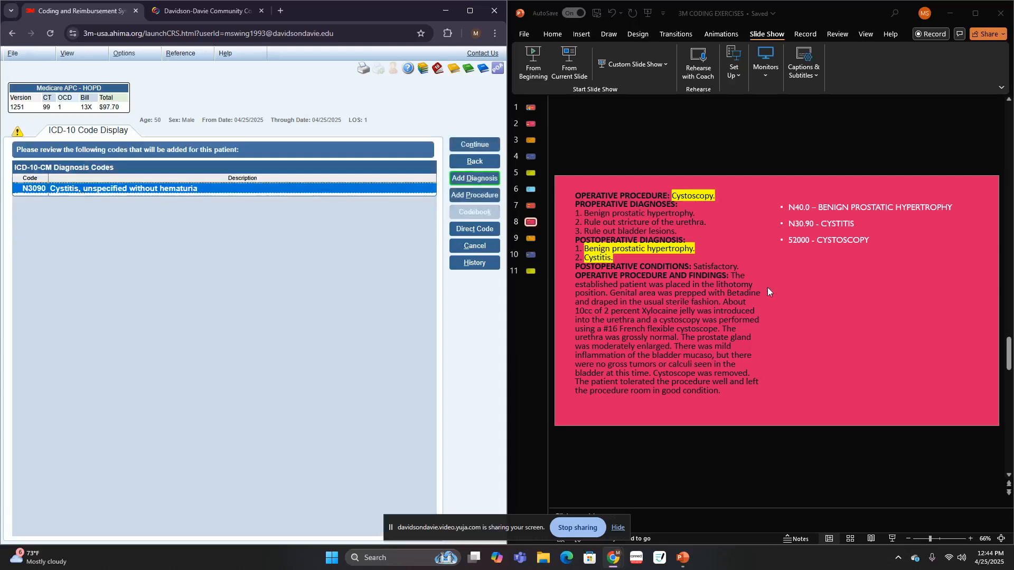
- Add a procedure, look up "CYSTOS" and choose cystoscopy
click(473, 195)
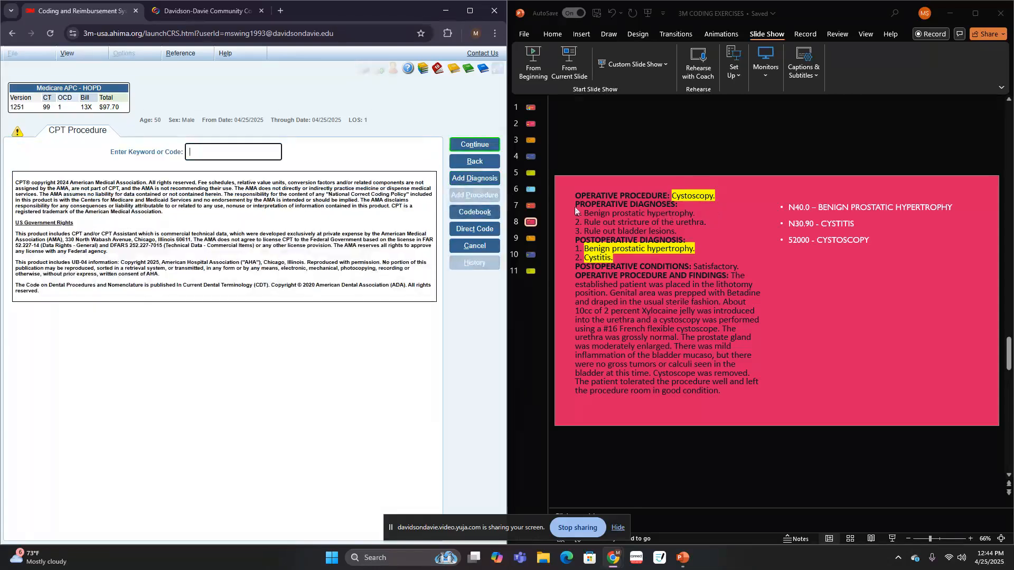
click(227, 154)
text(CYSTOS)
key(Return)
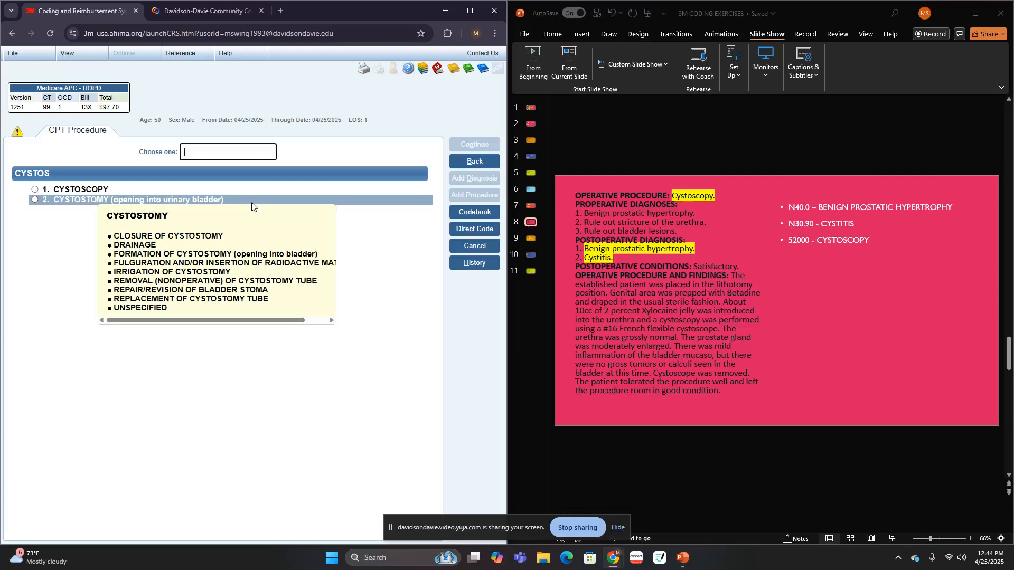
click(80, 190)
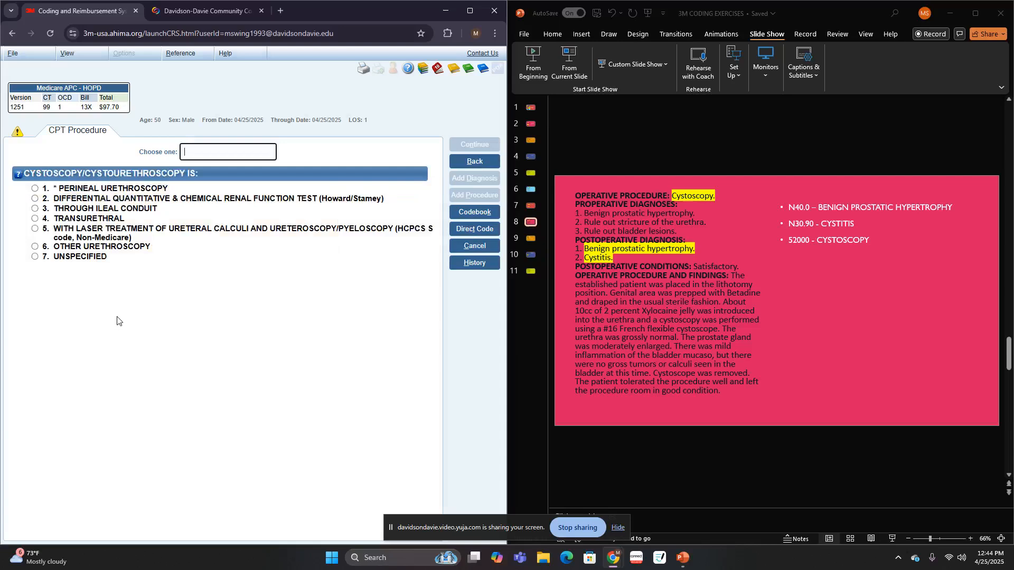
- Code the cystoscopy as unspecified with no accompanying procedure, and the diagnostic cystourethroscopy as other/unspecified
click(96, 257)
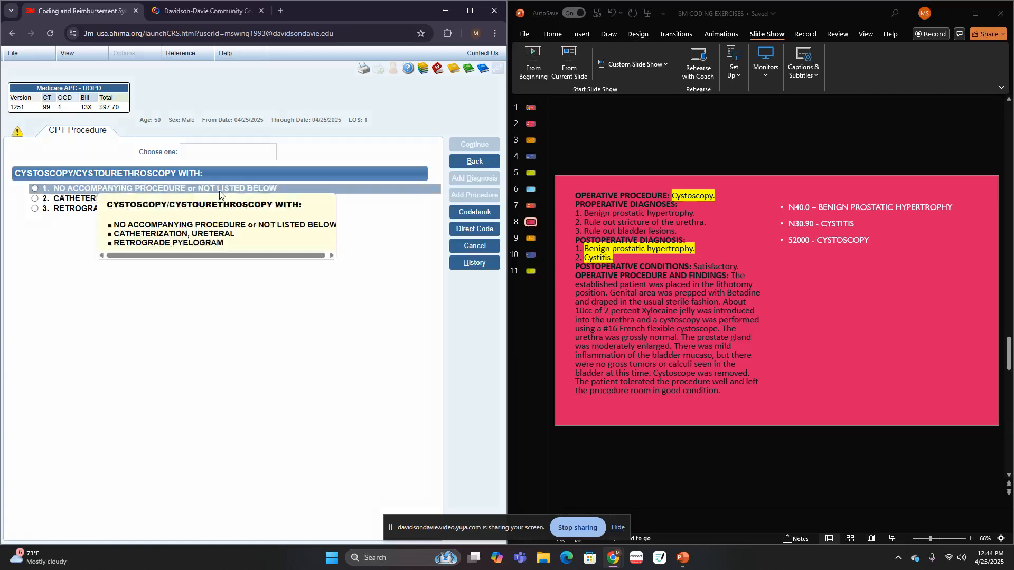
click(217, 189)
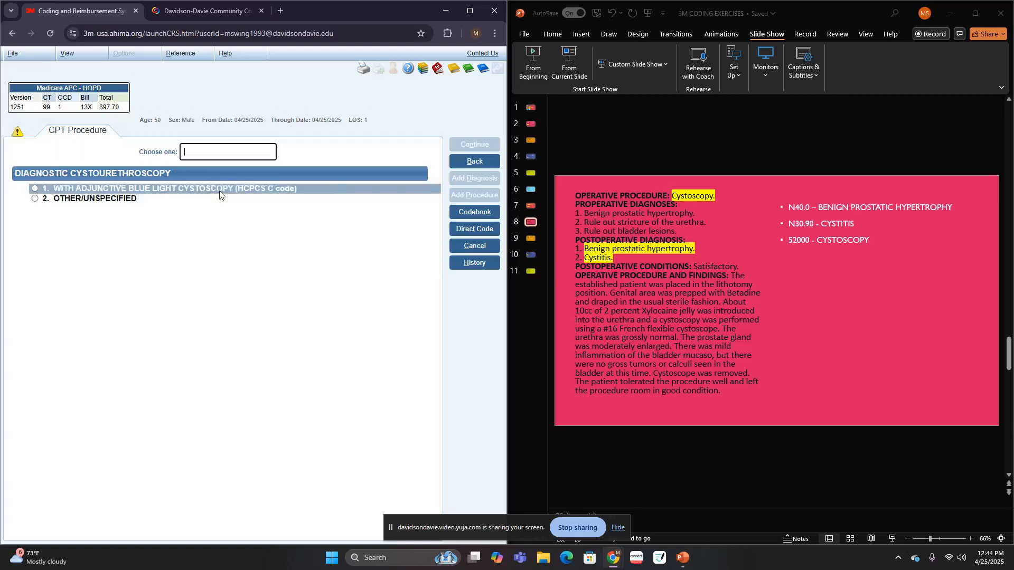
click(71, 203)
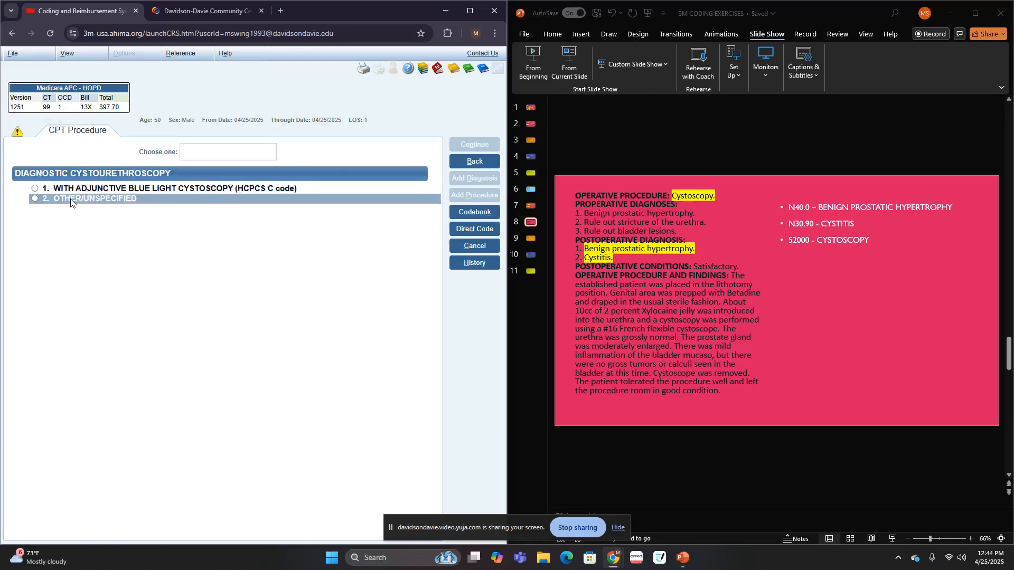
click(71, 203)
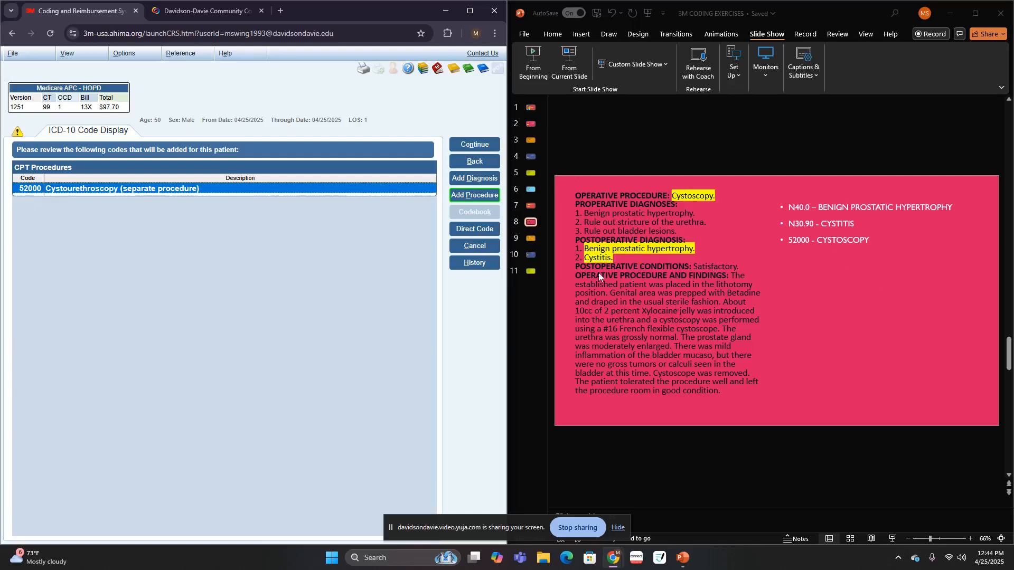
- Show the slide 9 case, accept the cystoscopy code and start the next patient
click(531, 238)
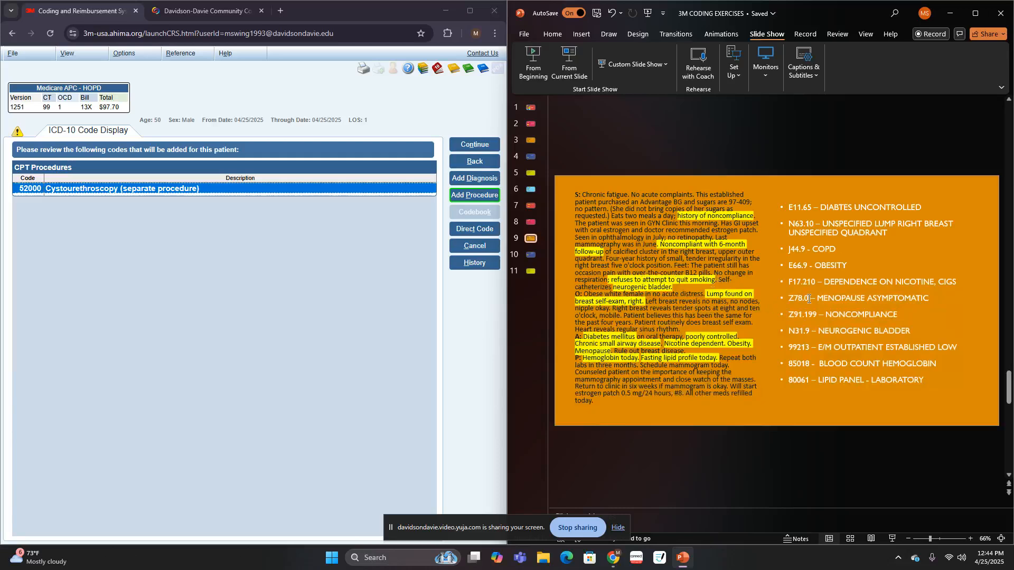
click(467, 146)
click(475, 287)
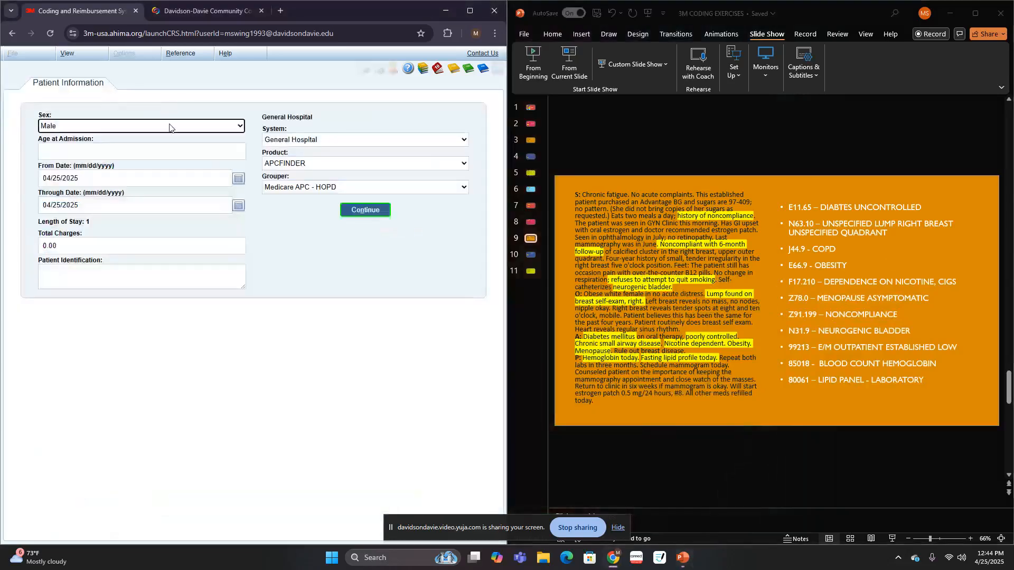
- Set the patient to female, age 50, with bill type Hospital Outpatient (13X), No/Unknown Condition Code
click(232, 127)
click(121, 163)
click(121, 153)
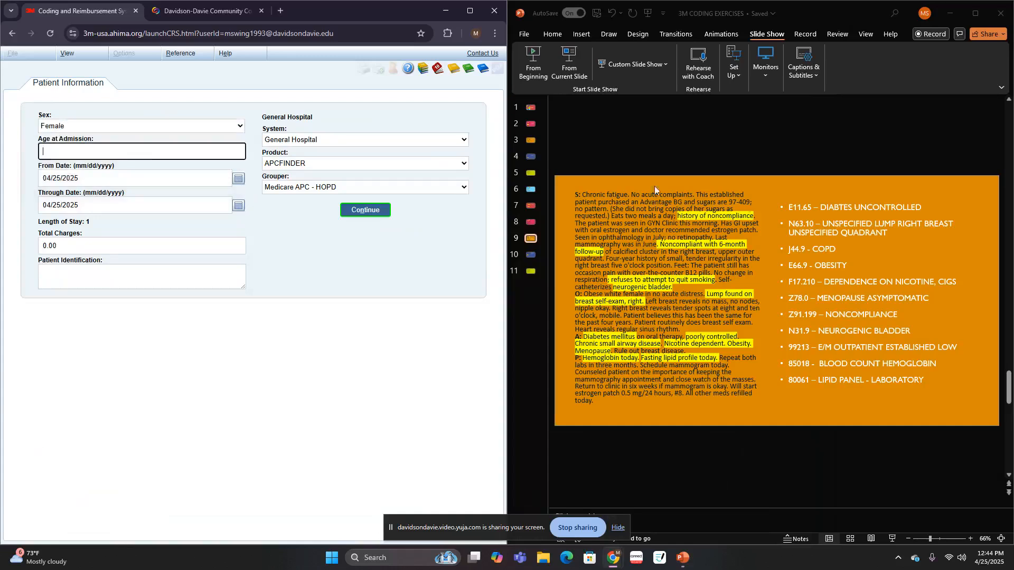
text(50)
click(359, 210)
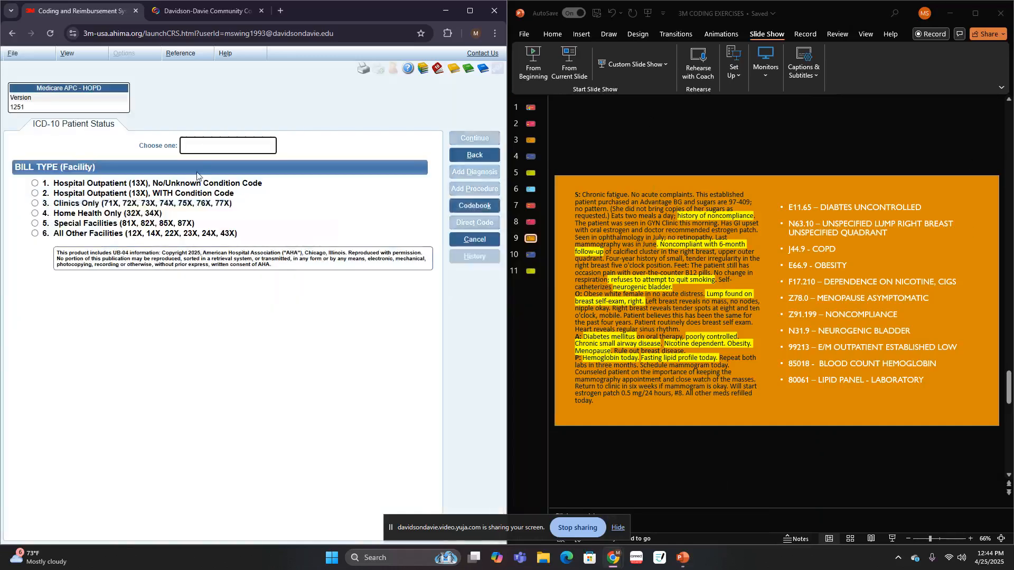
click(188, 183)
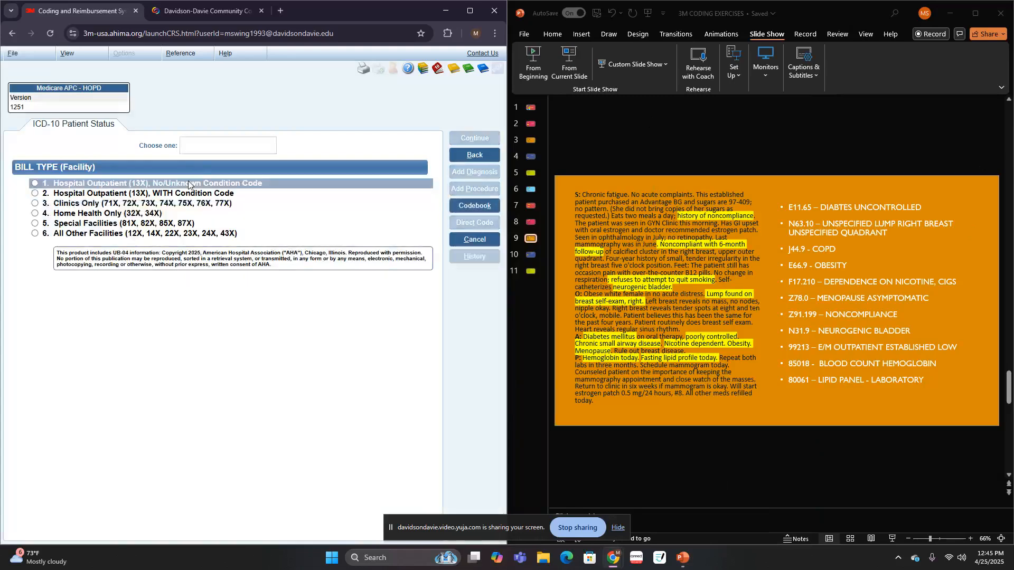
- Enter I10 directly as the primary diagnosis code and accept it into the coding summary
text(I10)
key(Return)
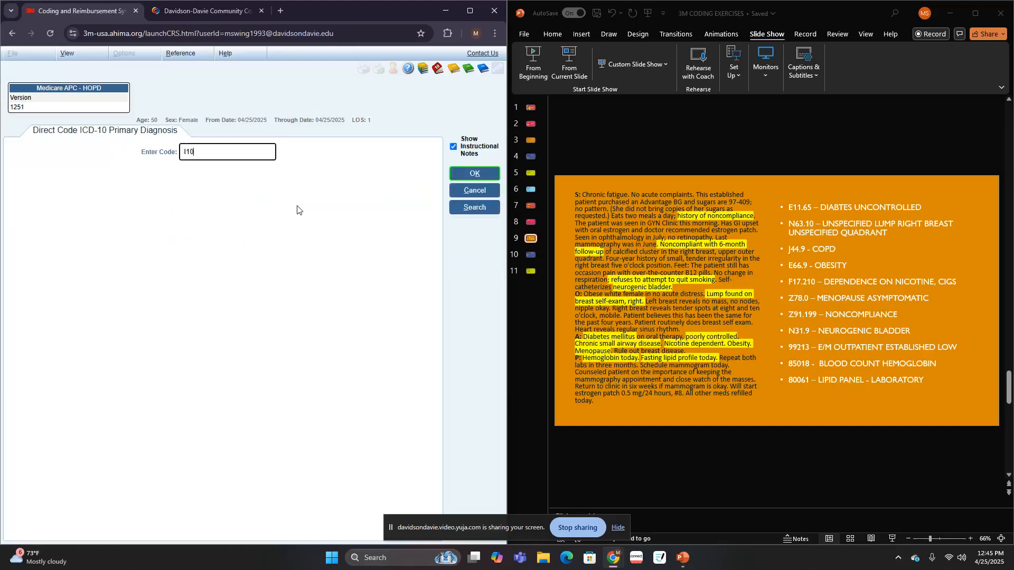
key(Return)
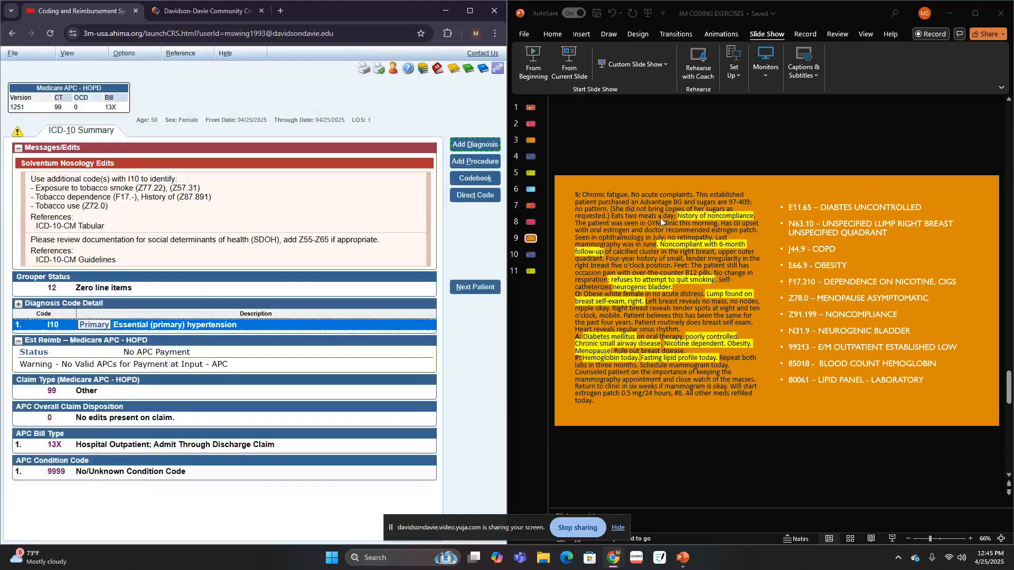
- Start adding another diagnosis for the slide 9 patient
click(482, 146)
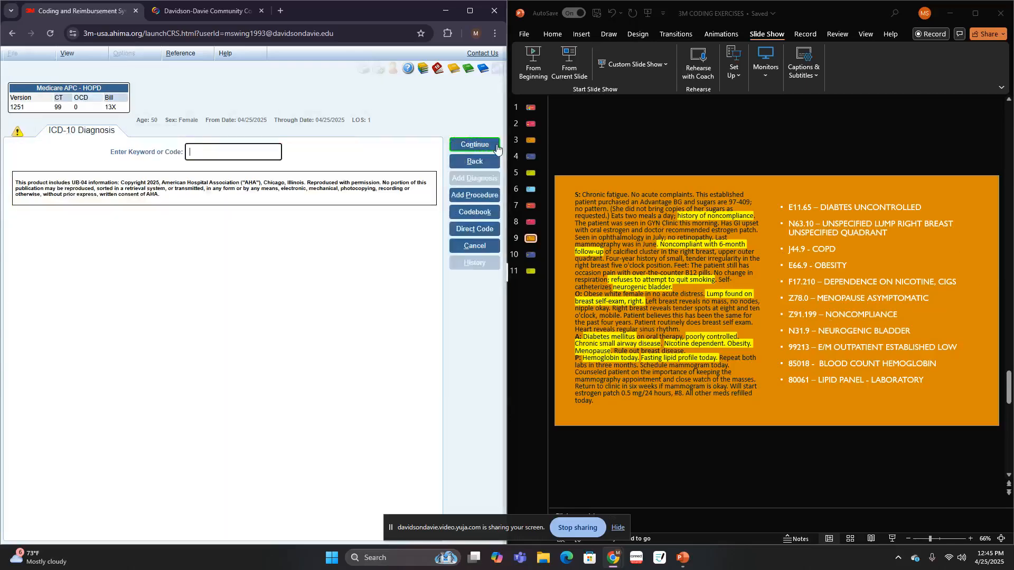
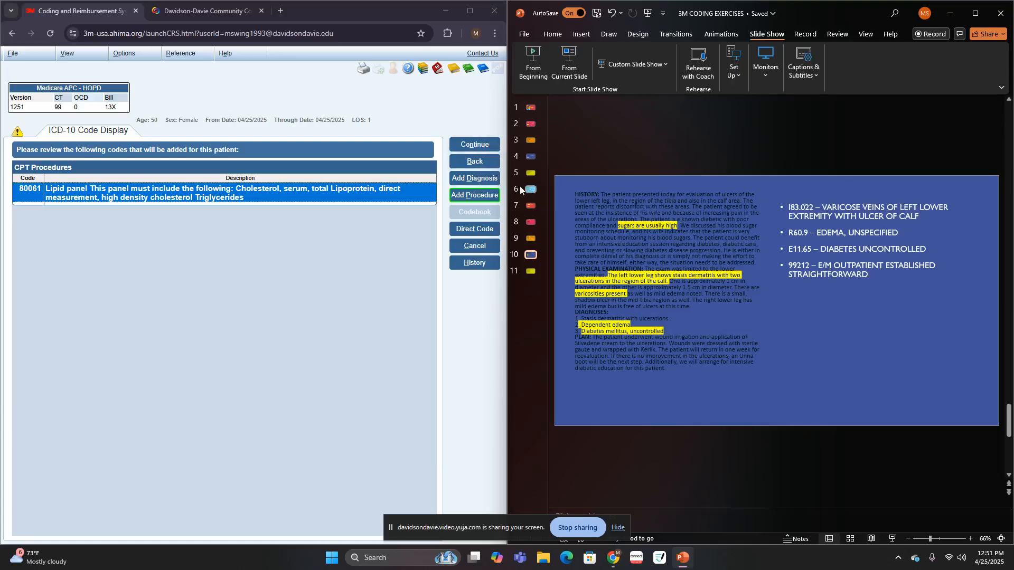
- Accept the lipid panel procedure code 80061 into the coding summary and start a new case's diagnosis entry
click(486, 145)
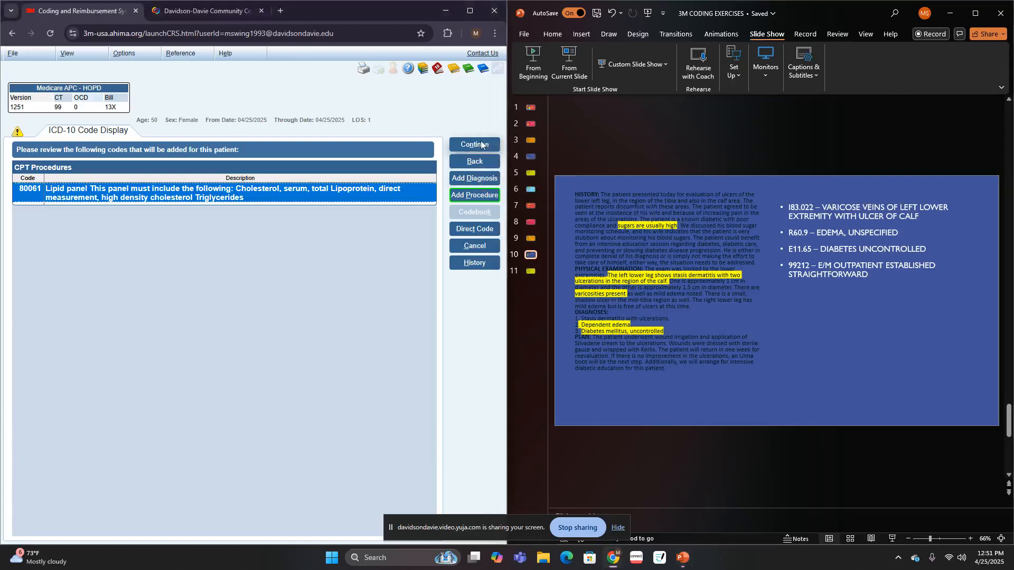
click(489, 146)
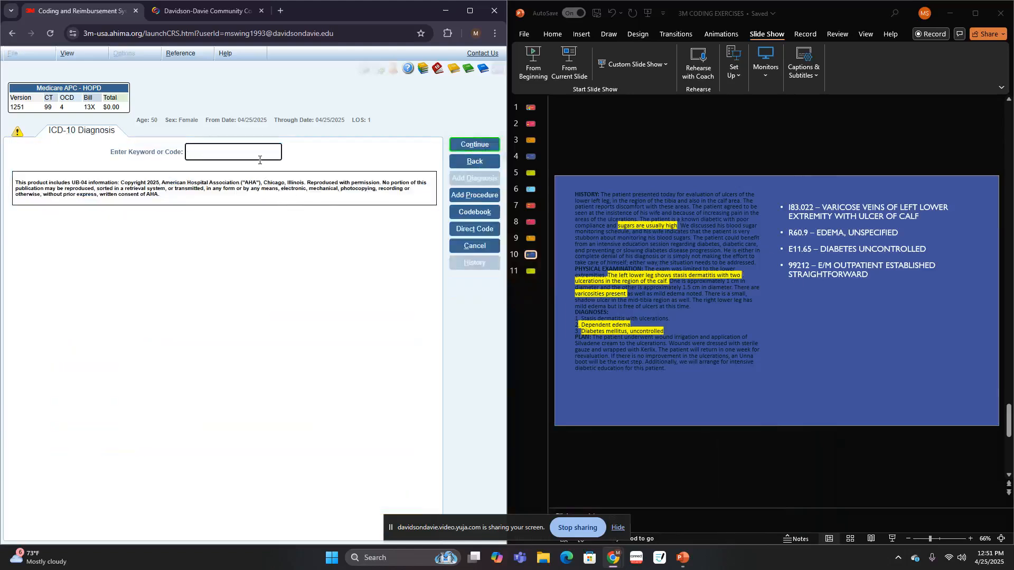
text(Varix)
key(Return)
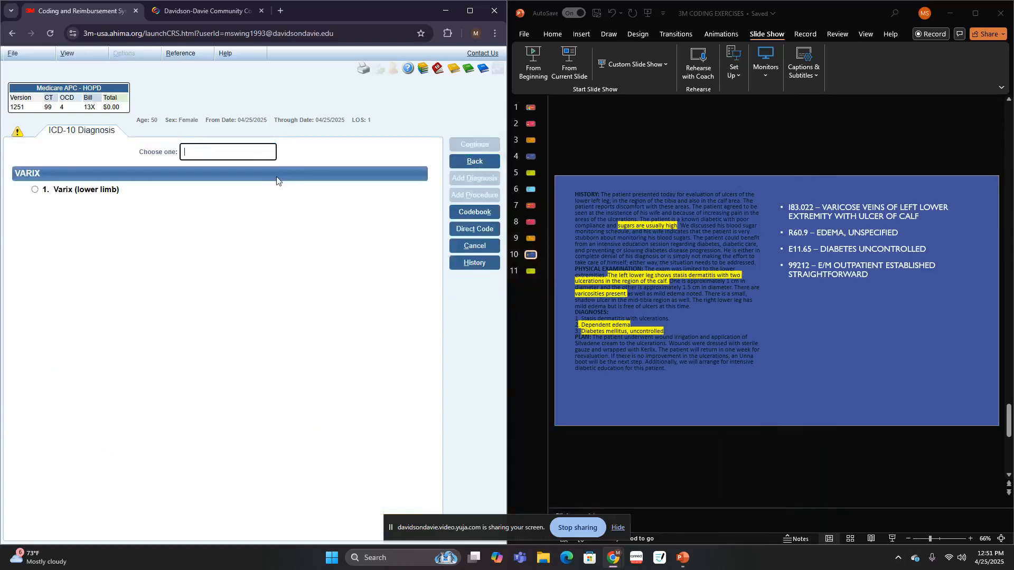
click(489, 164)
- Search the diagnoses for VARICO and choose Varicose vein (lower limb) with an ulcer as the complication
text(VARICO)
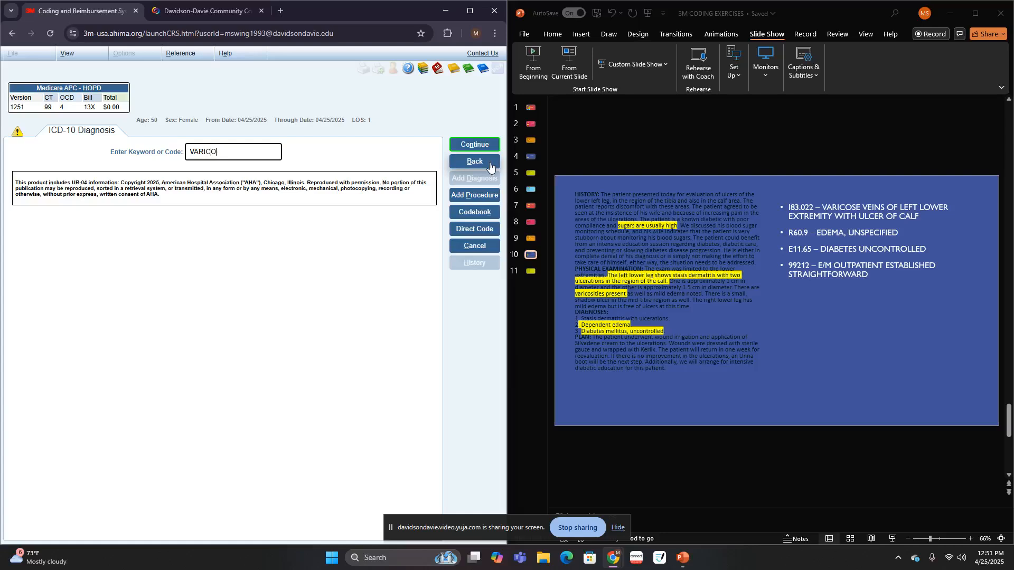
key(Return)
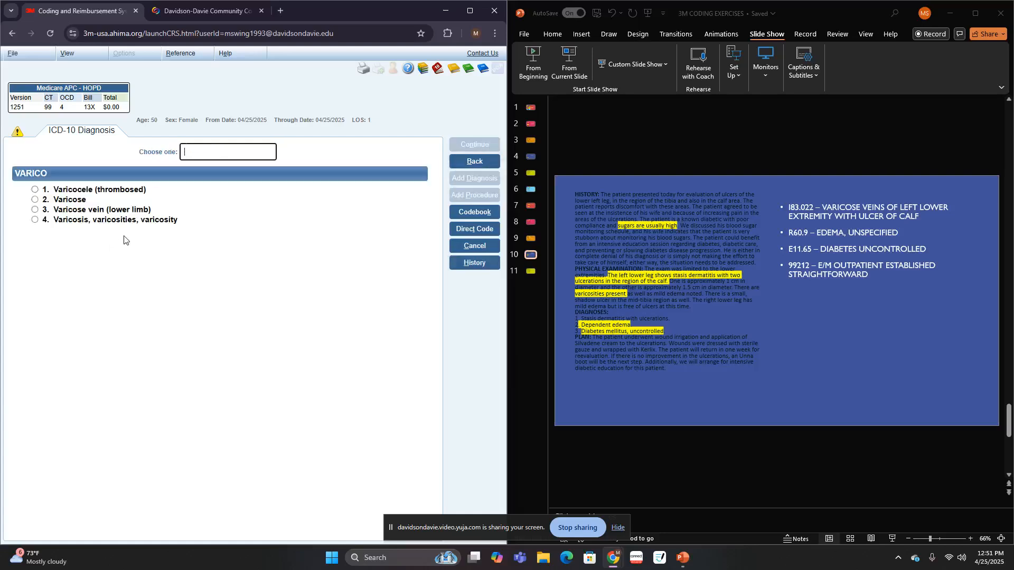
mouse_move(123, 227)
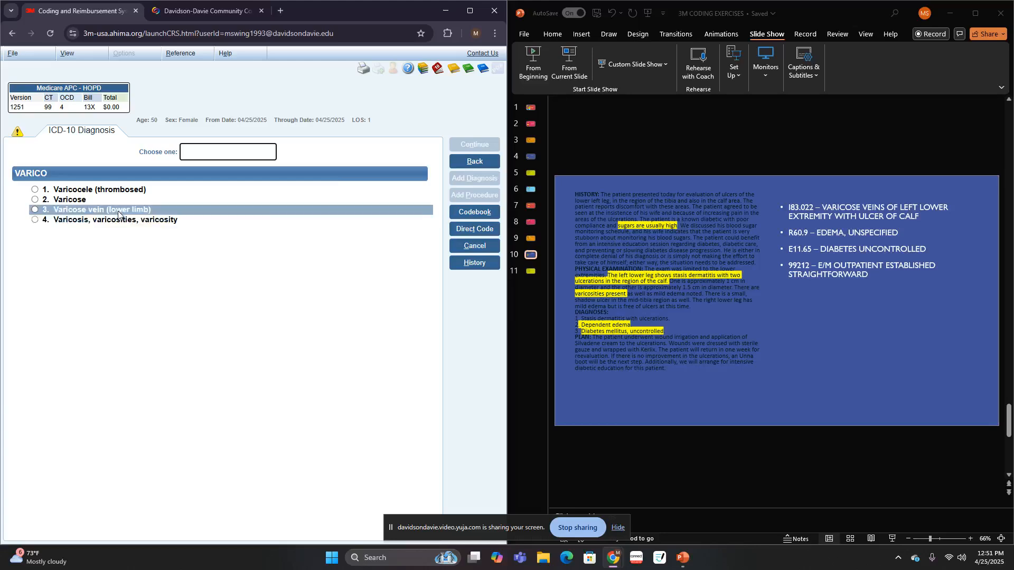
click(118, 211)
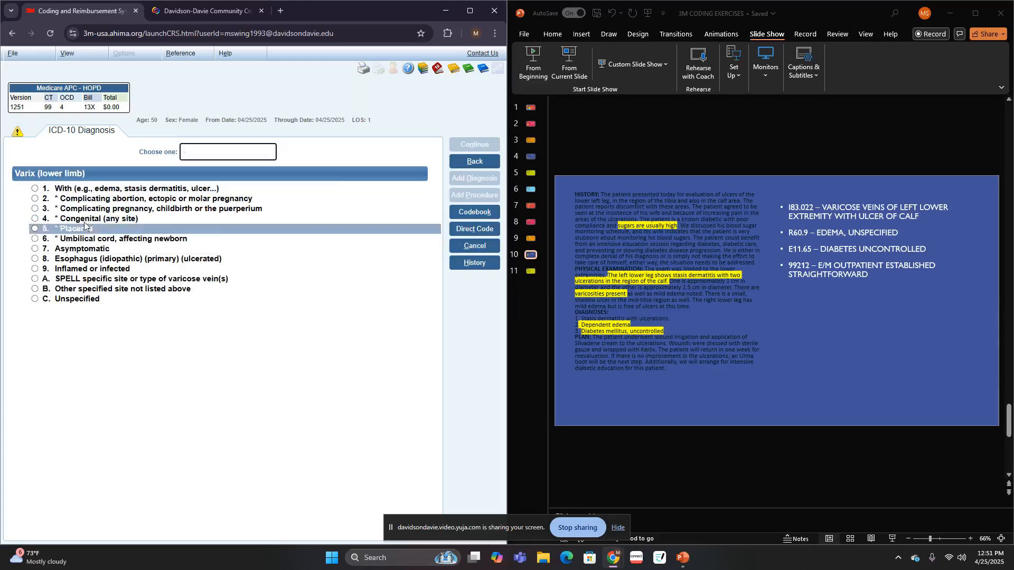
click(138, 189)
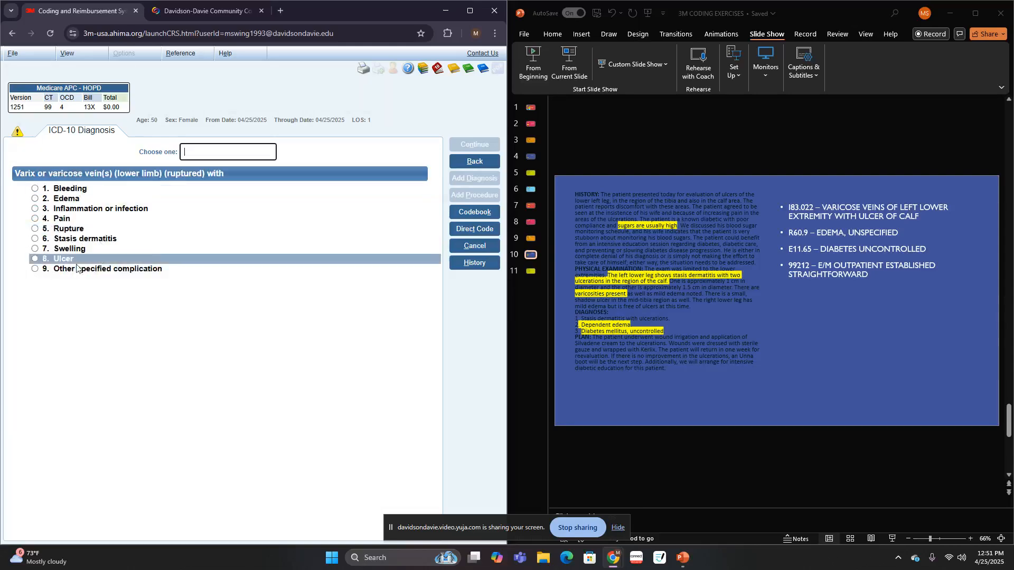
click(76, 260)
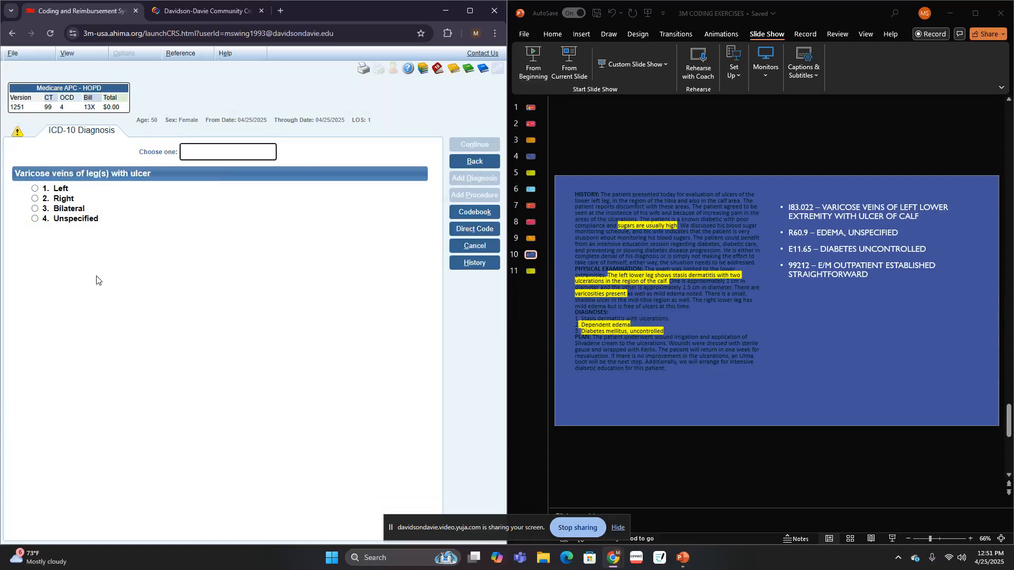
- Specify the varicose ulcer as left leg, Other/unspecified, site Calf, with the ulcer severity already coded, to assign I83.022
click(88, 188)
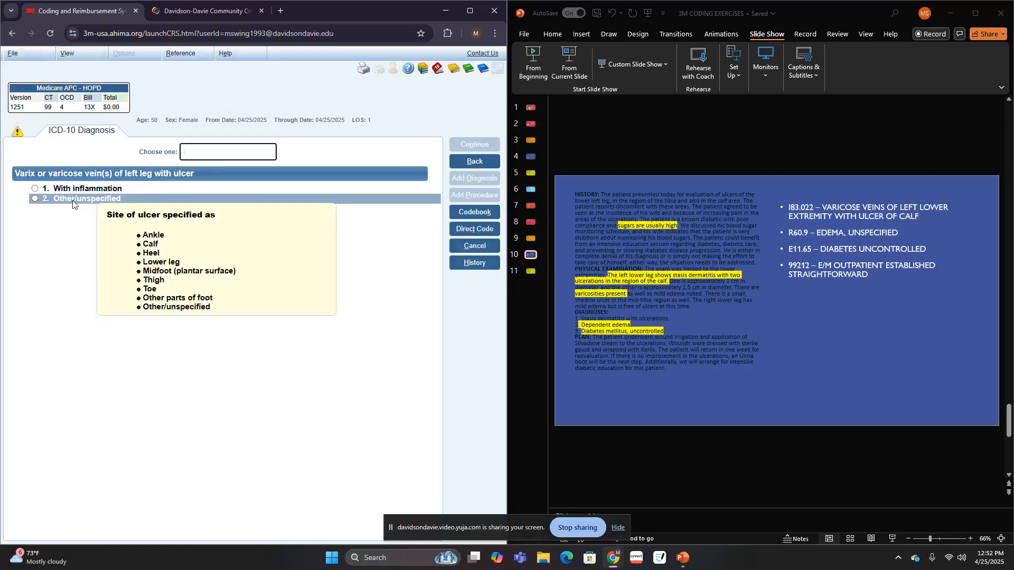
click(72, 200)
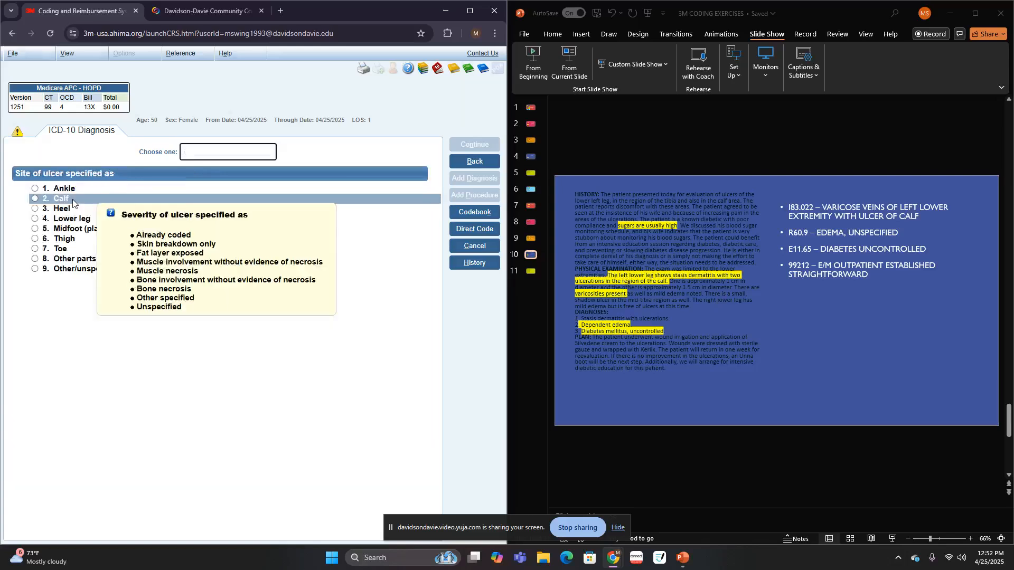
click(72, 199)
mouse_move(103, 192)
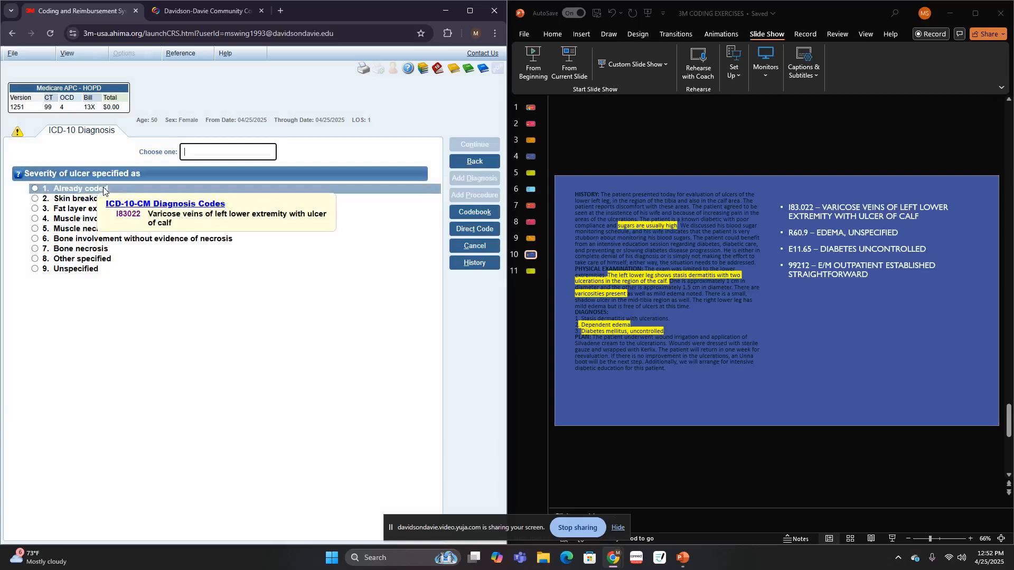
click(103, 187)
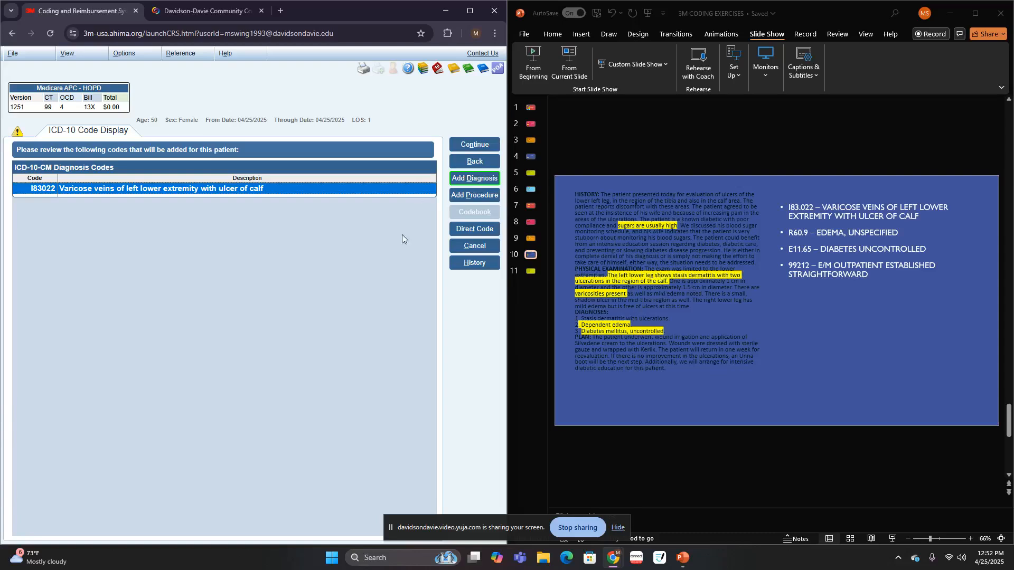
- Add another diagnosis by searching for EDE and choosing Edema, Other/unspecified, to assign R60.9
click(484, 182)
text(EDE)
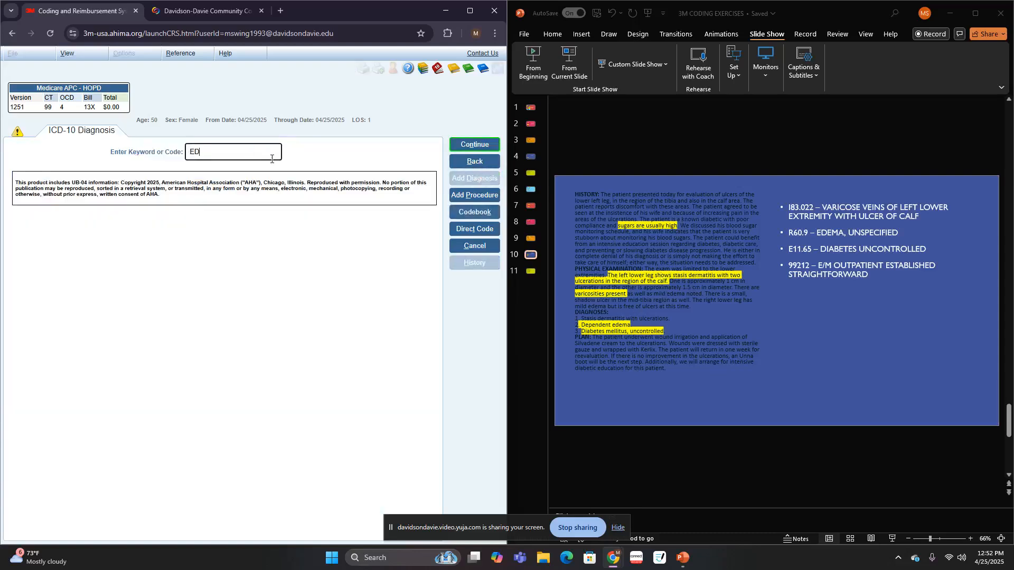
key(Return)
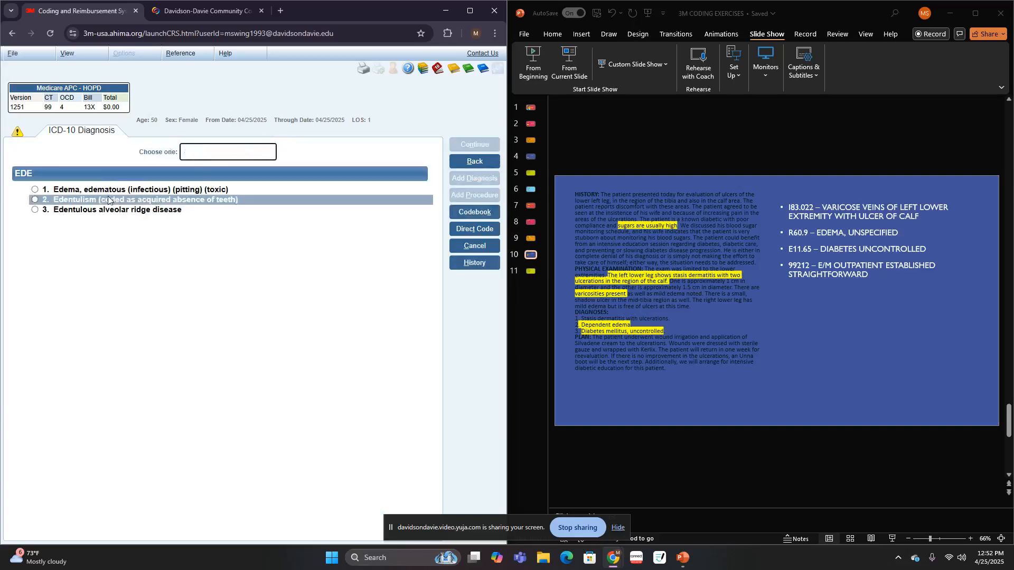
click(95, 189)
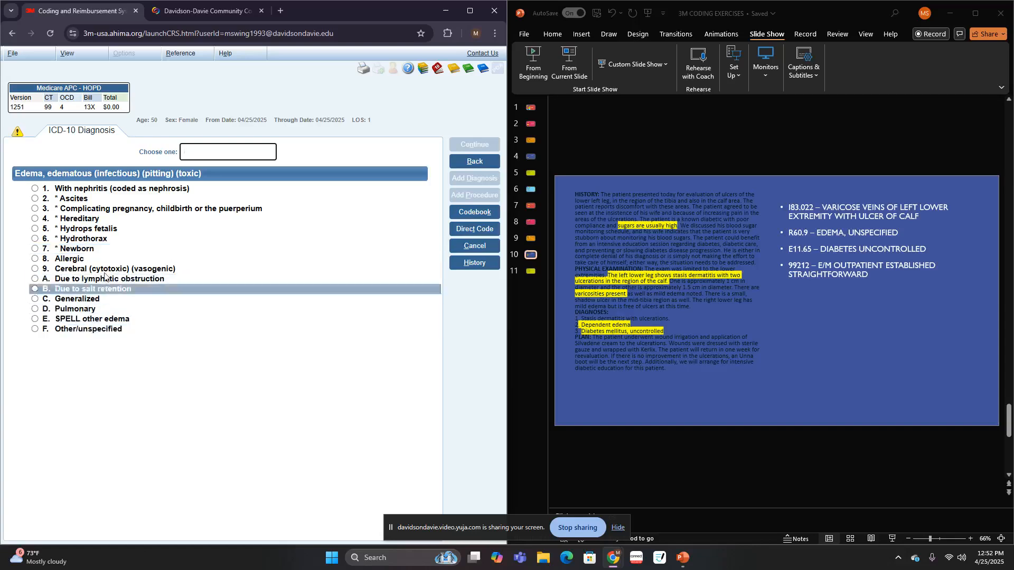
click(97, 328)
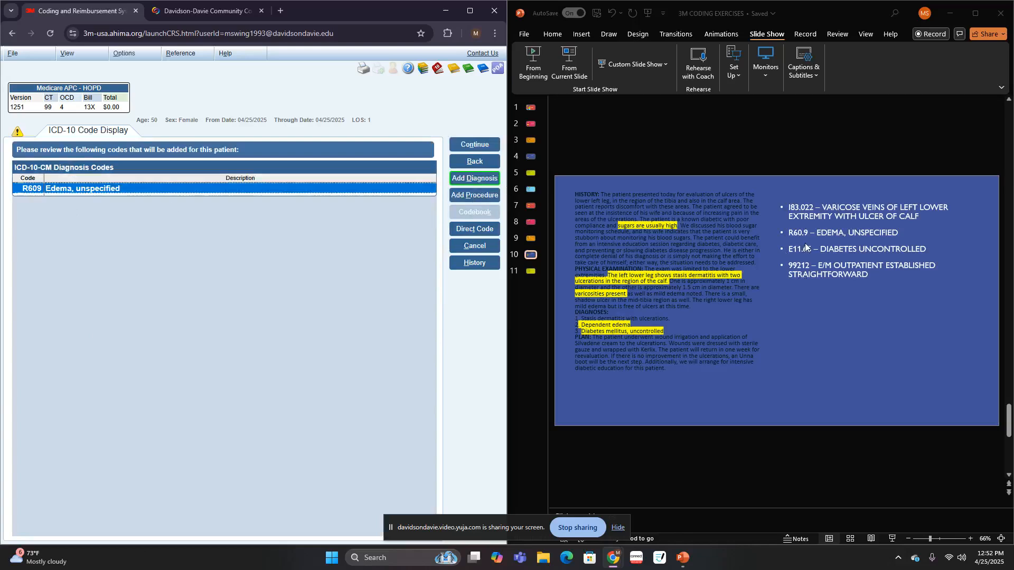
- Add another diagnosis by searching for diab and choosing Diabetes, diabetic (mellitus) (sugar), Uncontrolled
click(468, 179)
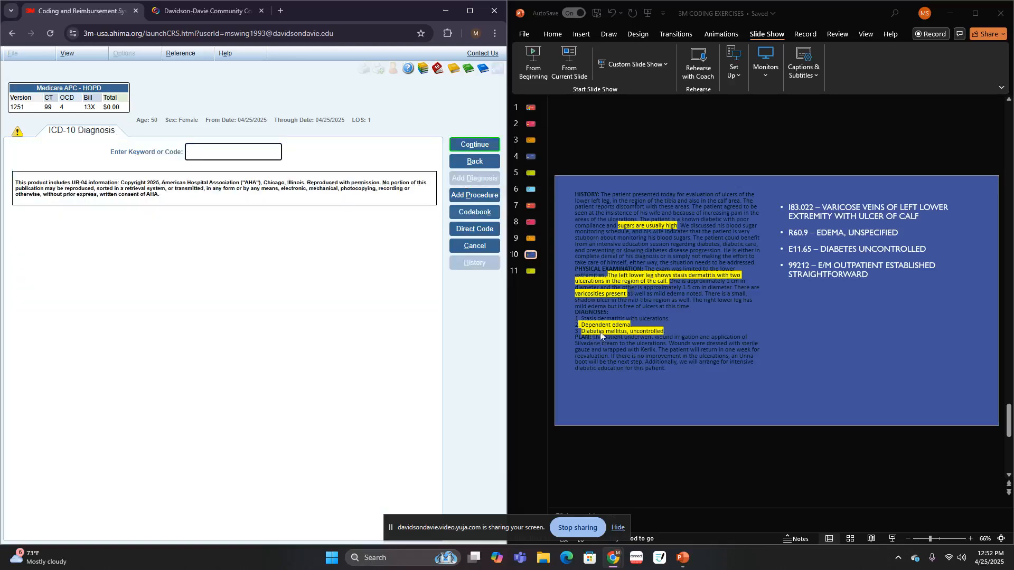
click(230, 147)
text(diab)
key(Return)
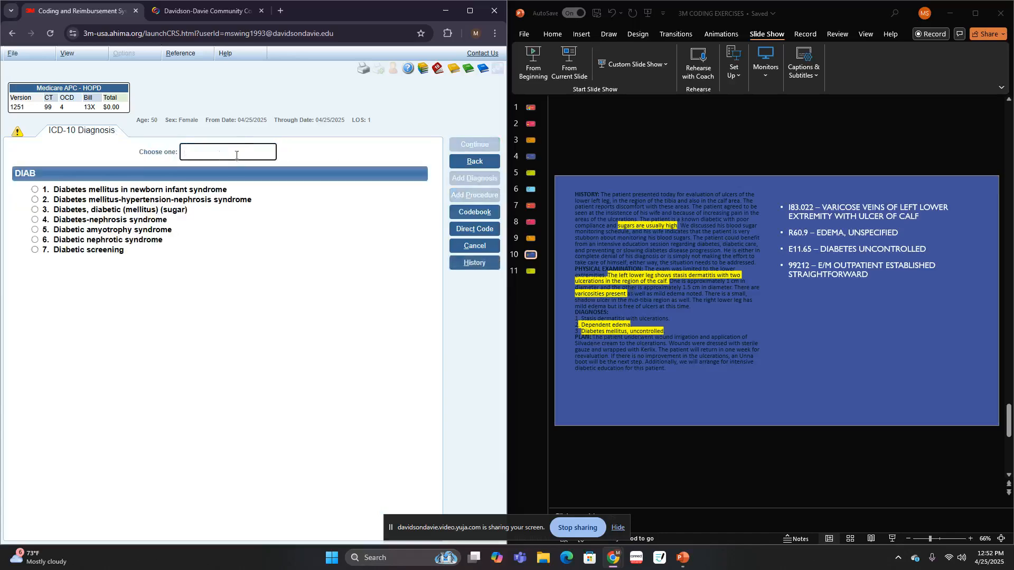
click(134, 210)
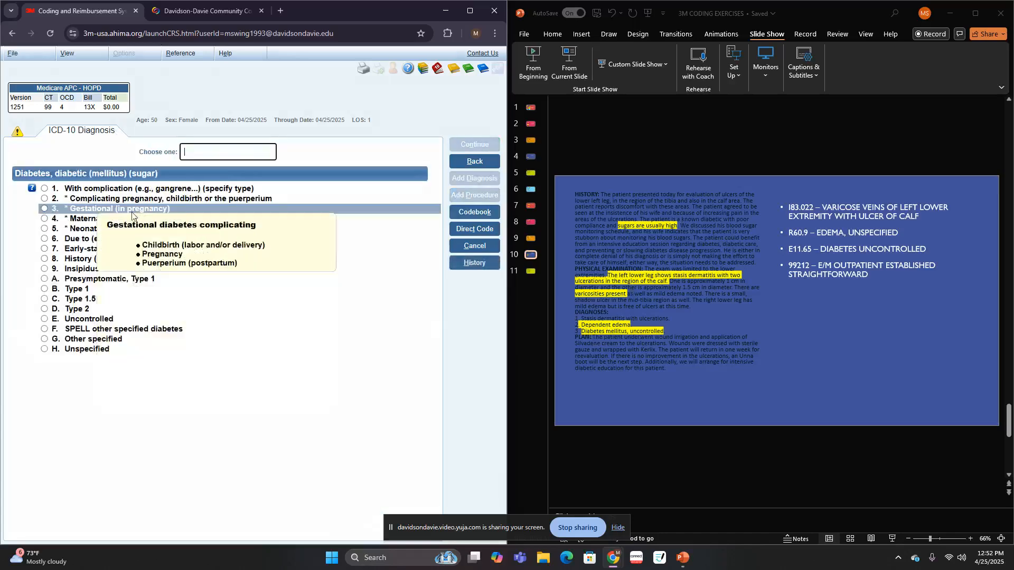
click(93, 320)
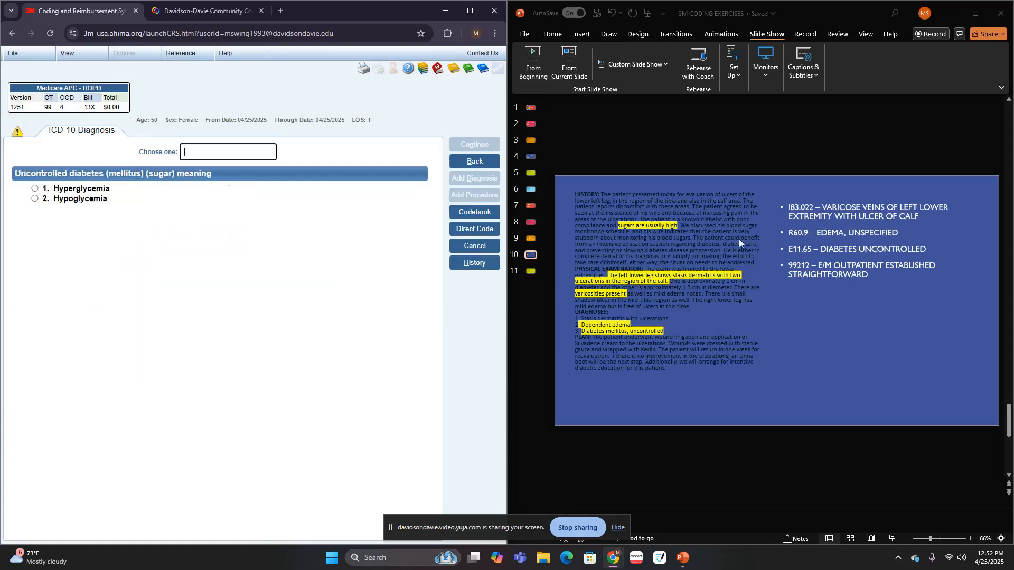
- Specify the uncontrolled diabetes as hyperglycemia, type Unspecified, with no more complications and no diabetes control method coded, to assign E11.65
click(79, 189)
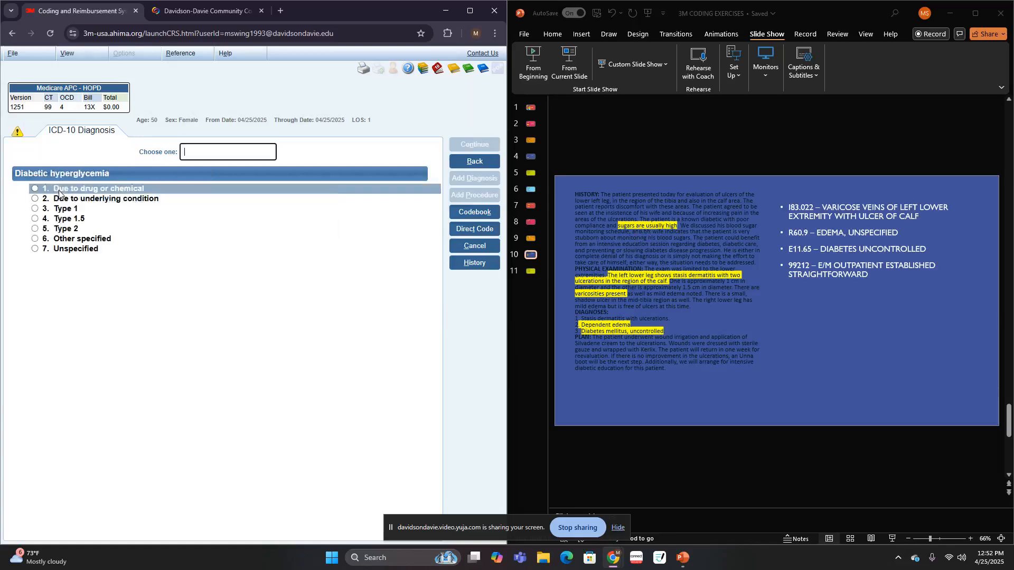
click(78, 253)
click(100, 198)
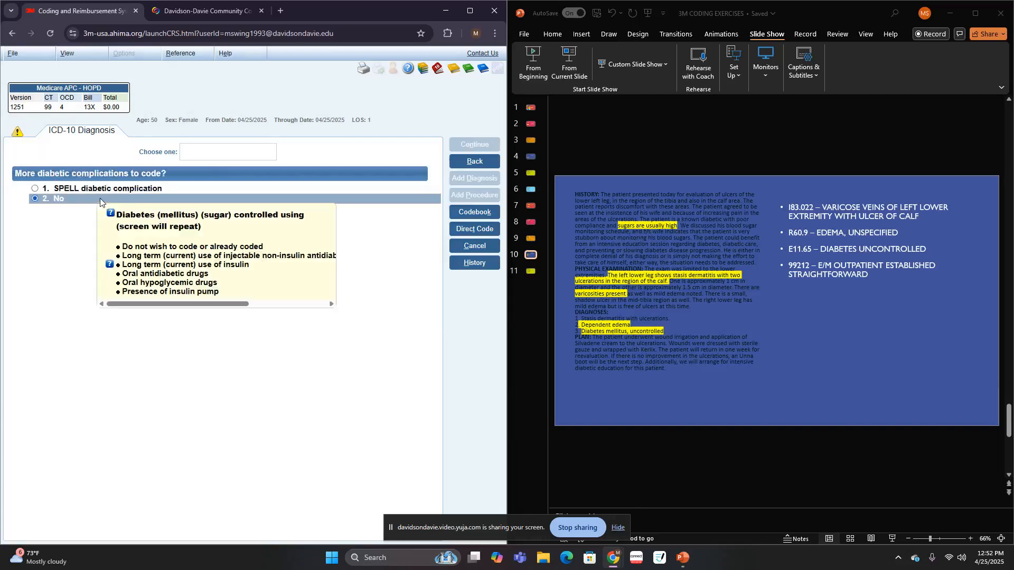
click(120, 192)
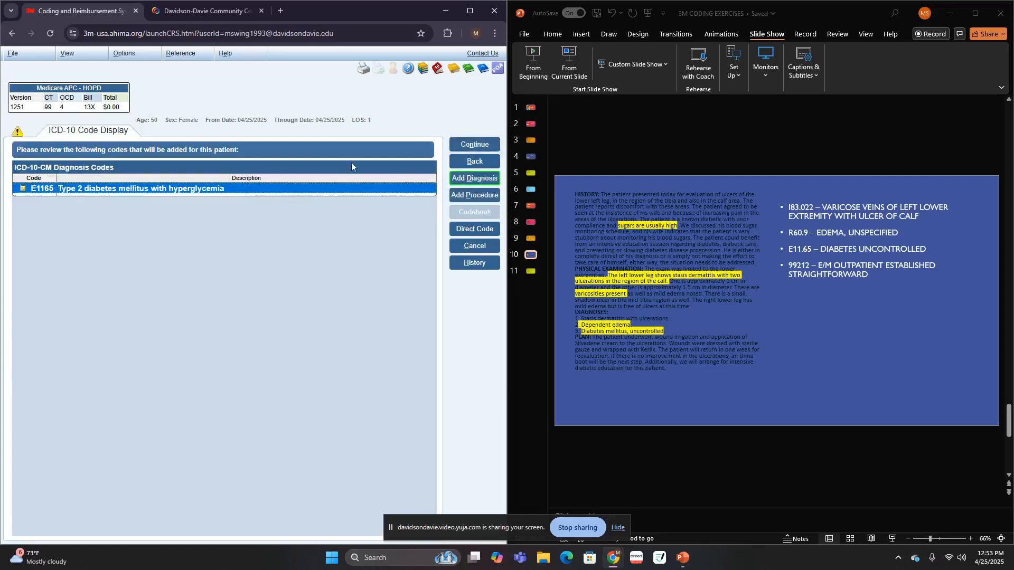
click(474, 178)
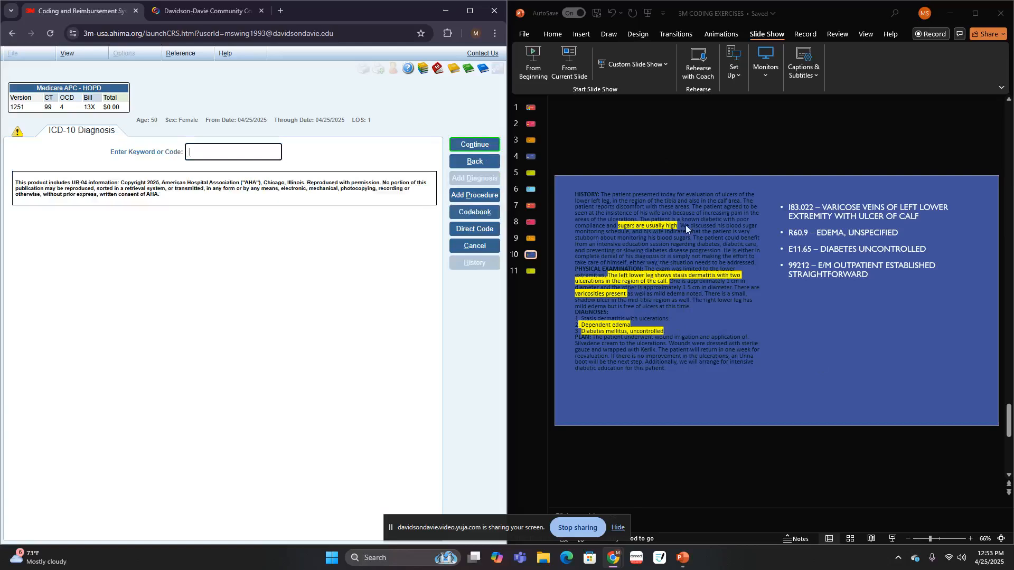
click(222, 152)
text(E/M)
key(Return)
- Start adding a procedure, search for E/ and choose E/M (Evaluation and Management) with the other E/M services option
click(474, 195)
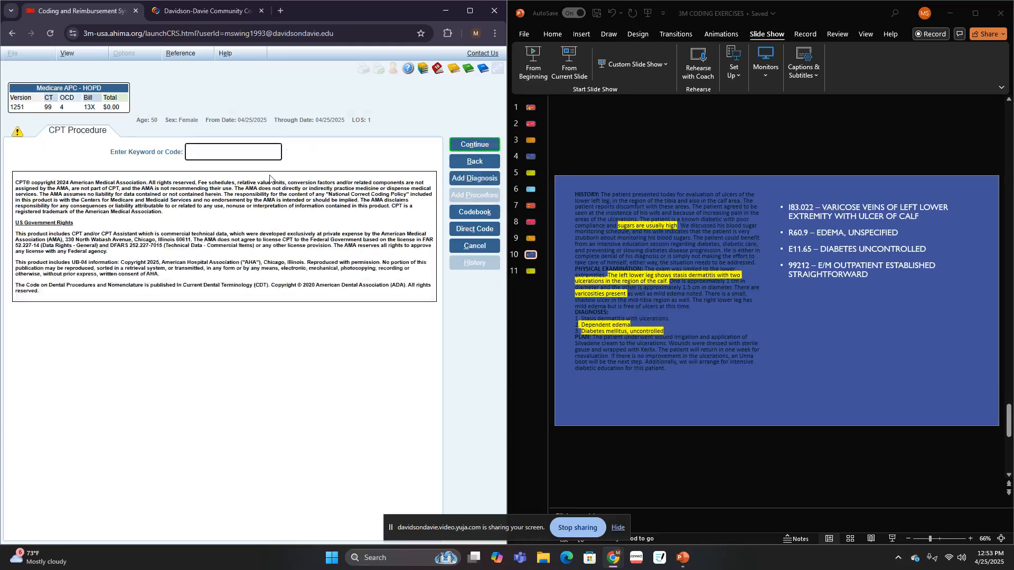
text(E/)
key(Return)
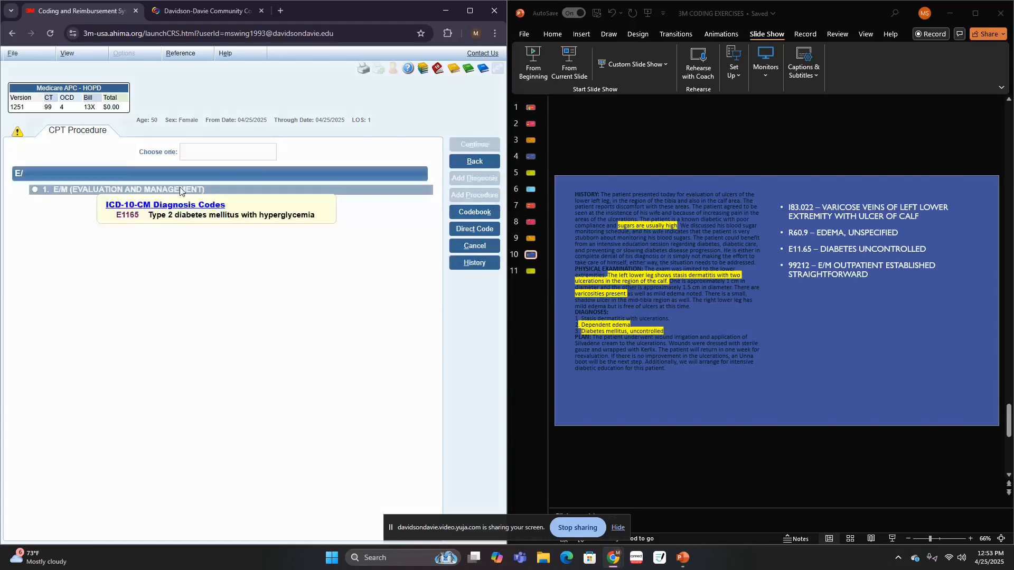
text(1)
key(Return)
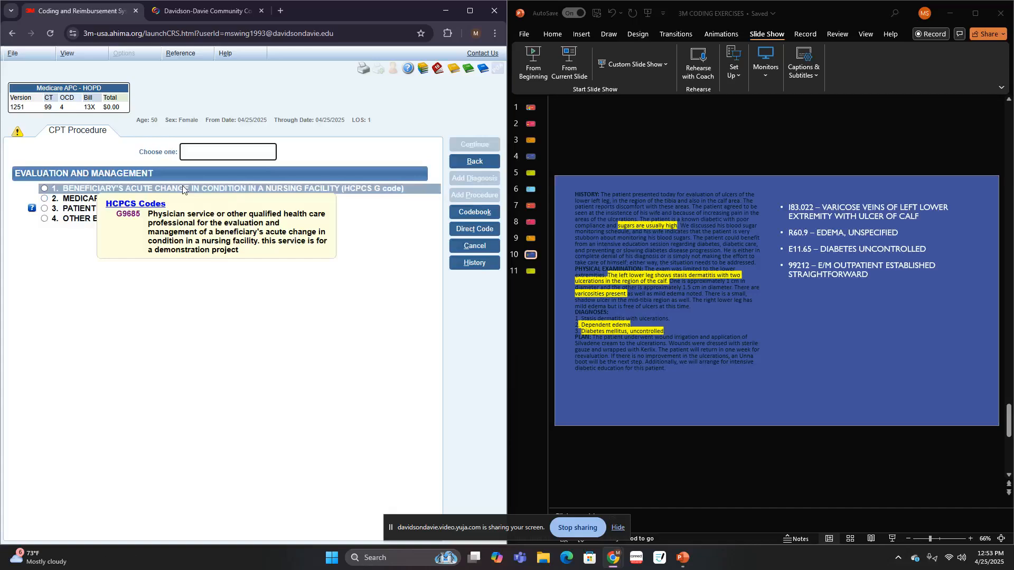
click(85, 218)
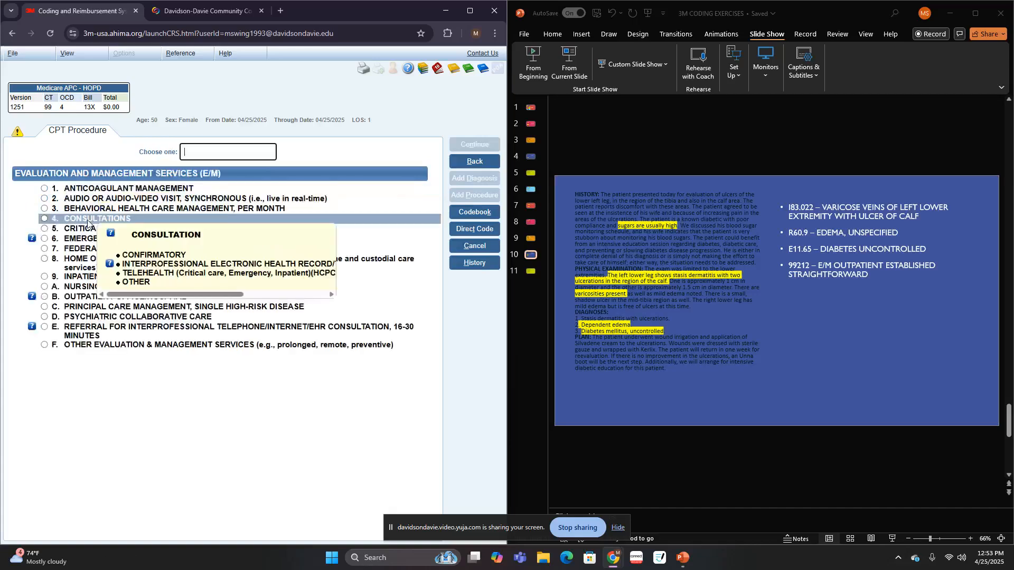
- Specify an office/hospital outpatient service, Other/Unspecified, for an established patient, with the level based on straightforward medical decision making
click(87, 297)
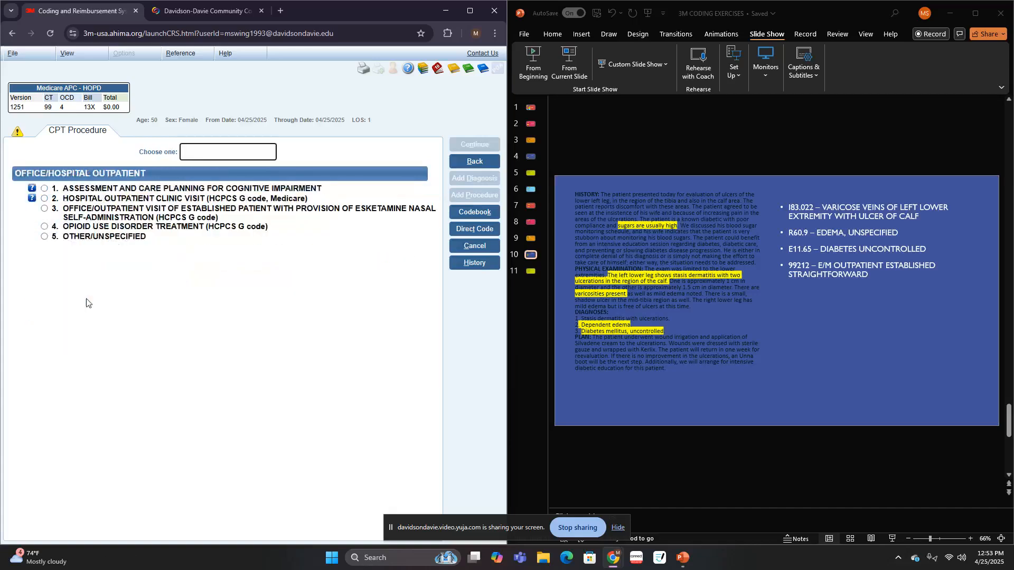
click(106, 238)
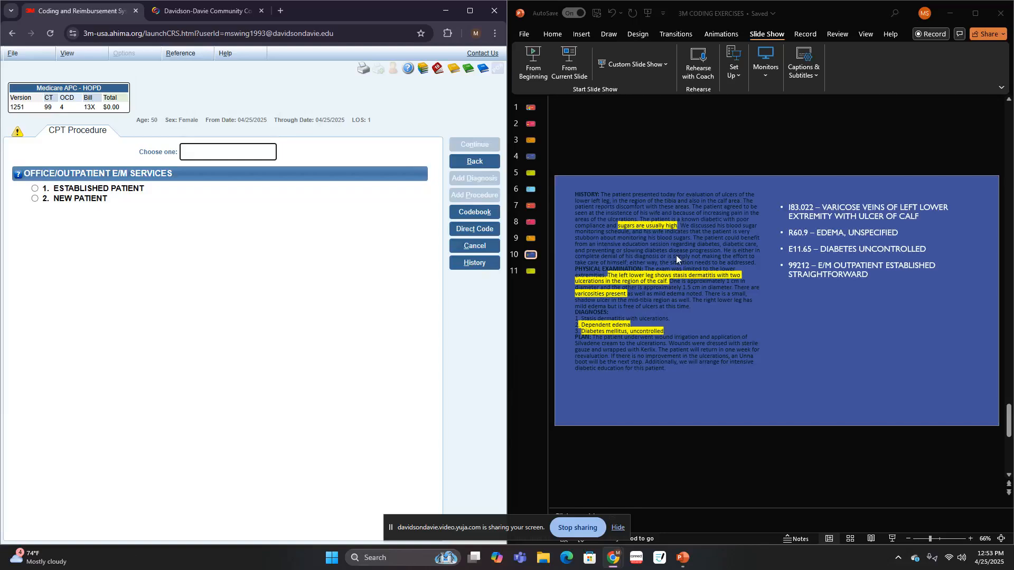
click(135, 189)
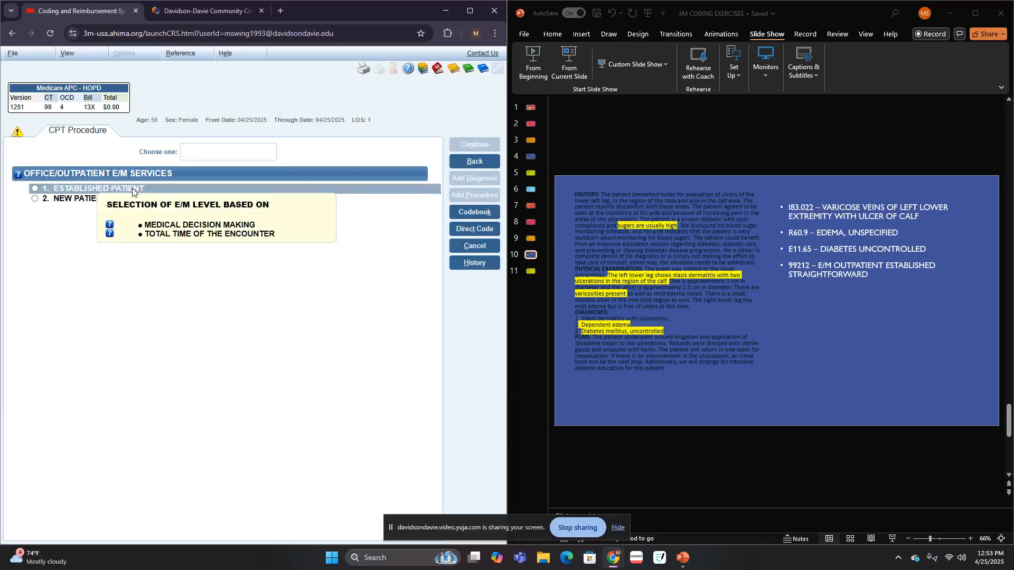
click(133, 188)
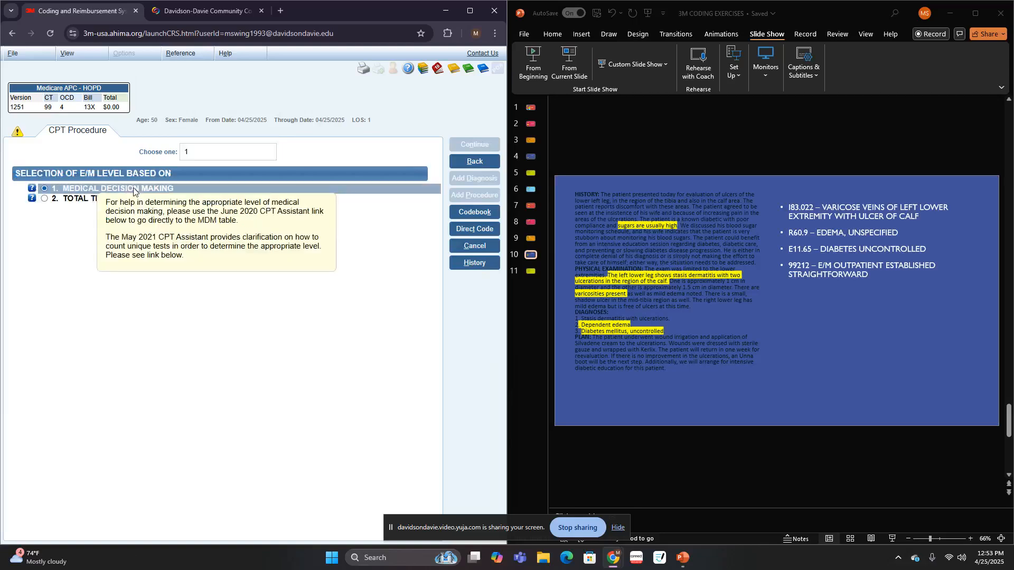
click(482, 145)
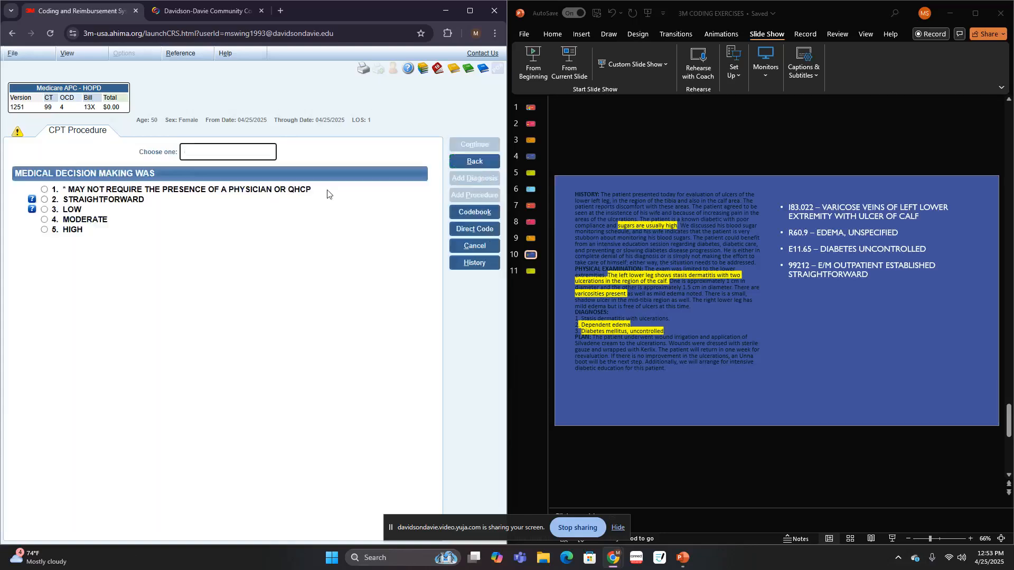
click(171, 204)
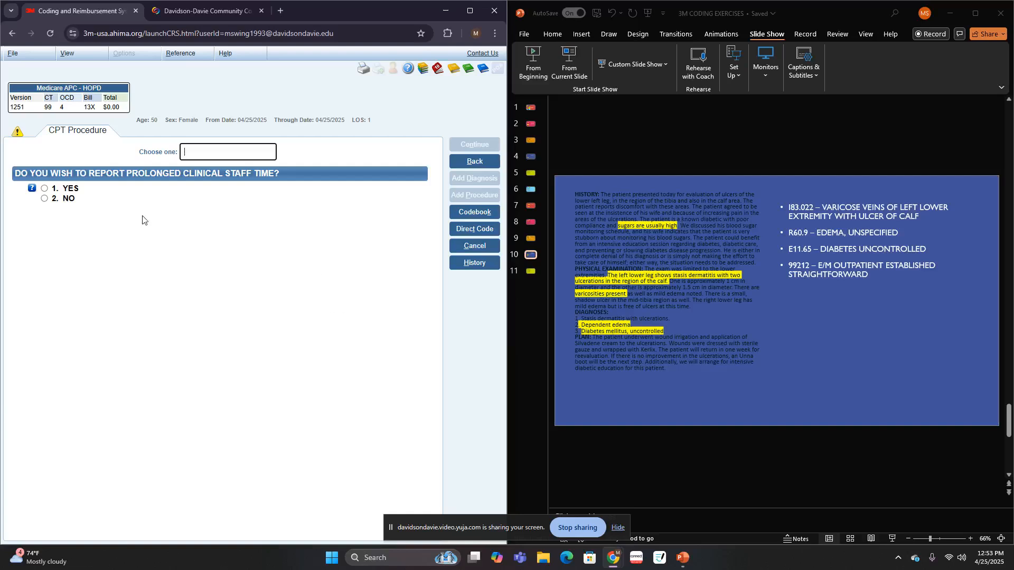
- Decline prolonged clinical staff time and further procedures, add 99212 to the patient's codes, and bring up slide 11
click(74, 200)
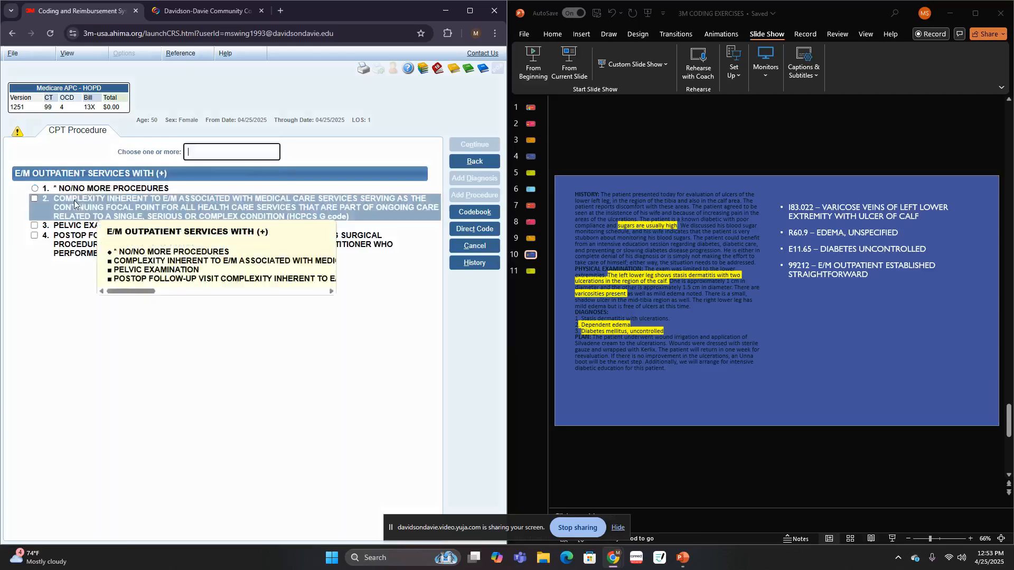
click(96, 187)
click(98, 202)
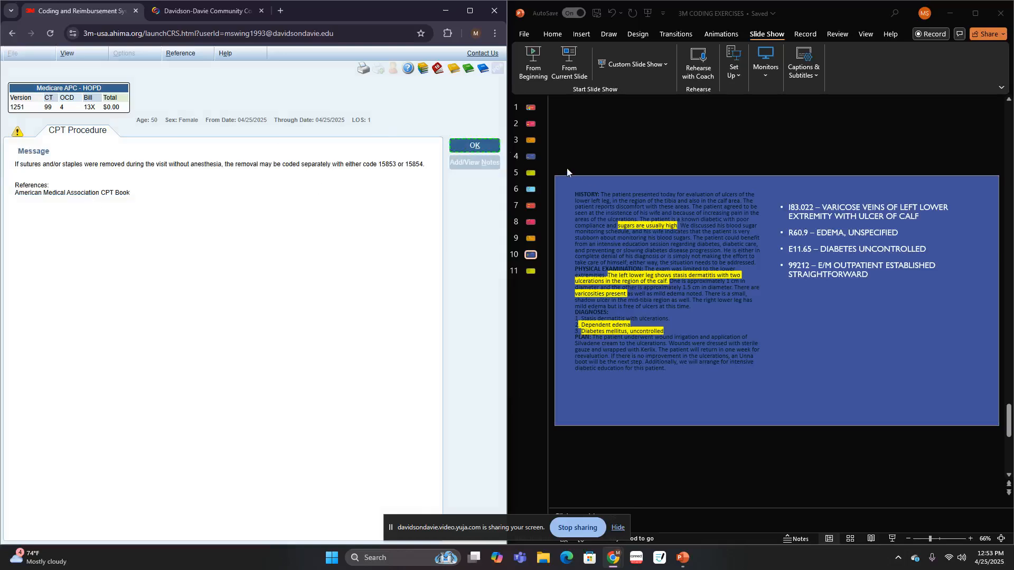
click(482, 150)
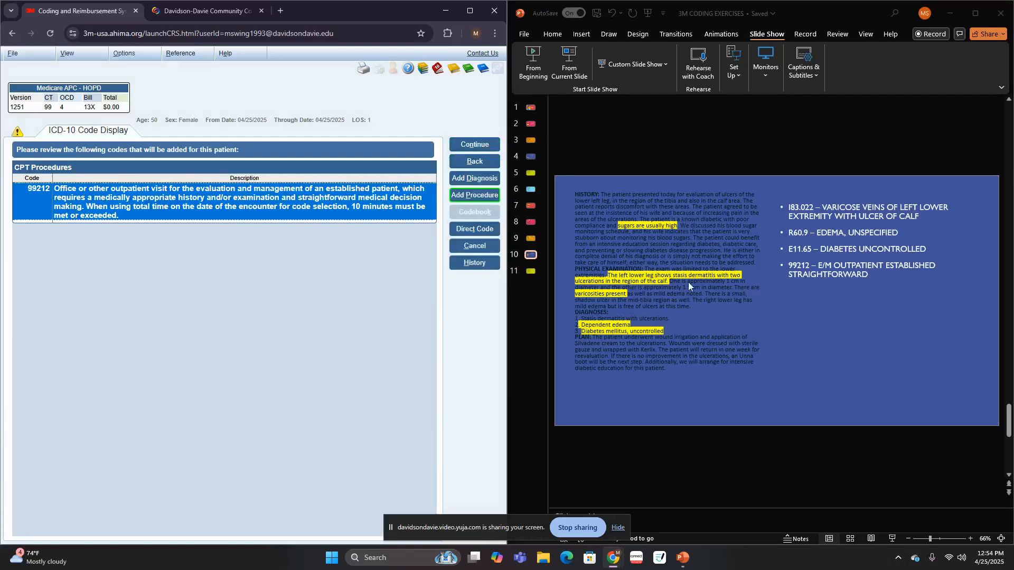
scroll(757, 277, down, 1)
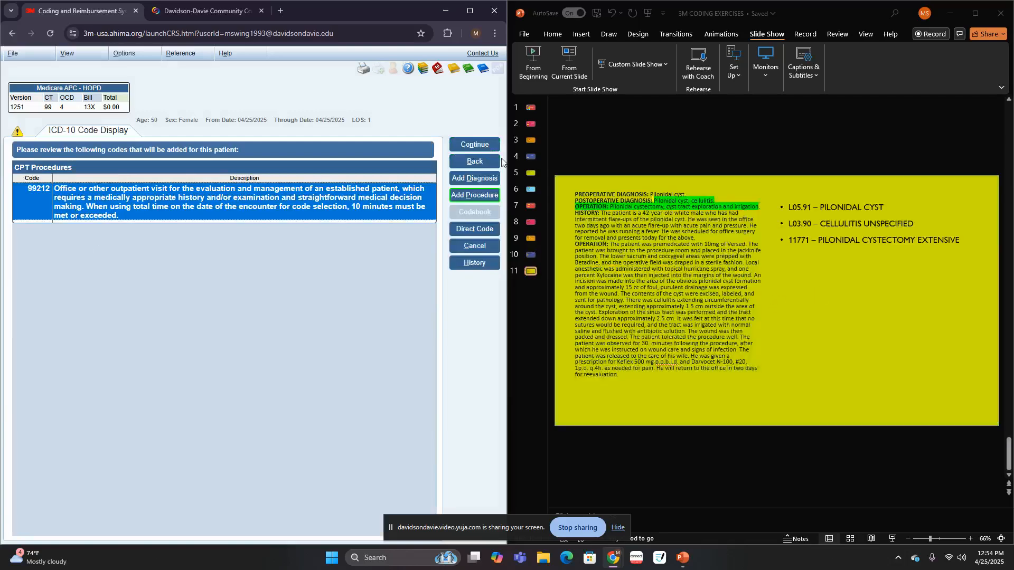
click(478, 146)
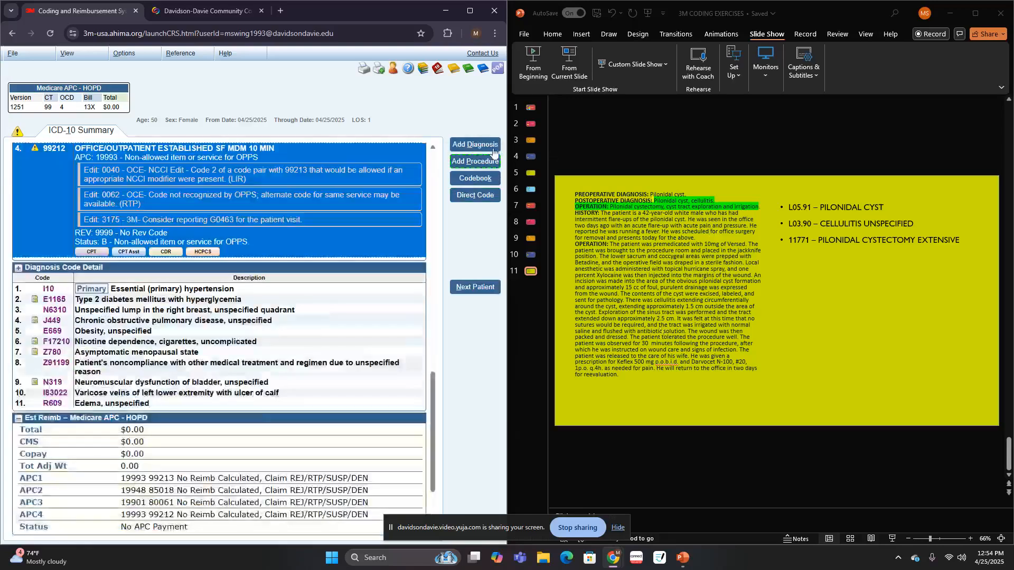
- Start adding a diagnosis, search for pilo and choose Pilonidal condition, Cyst (infected) (rectum)
click(493, 149)
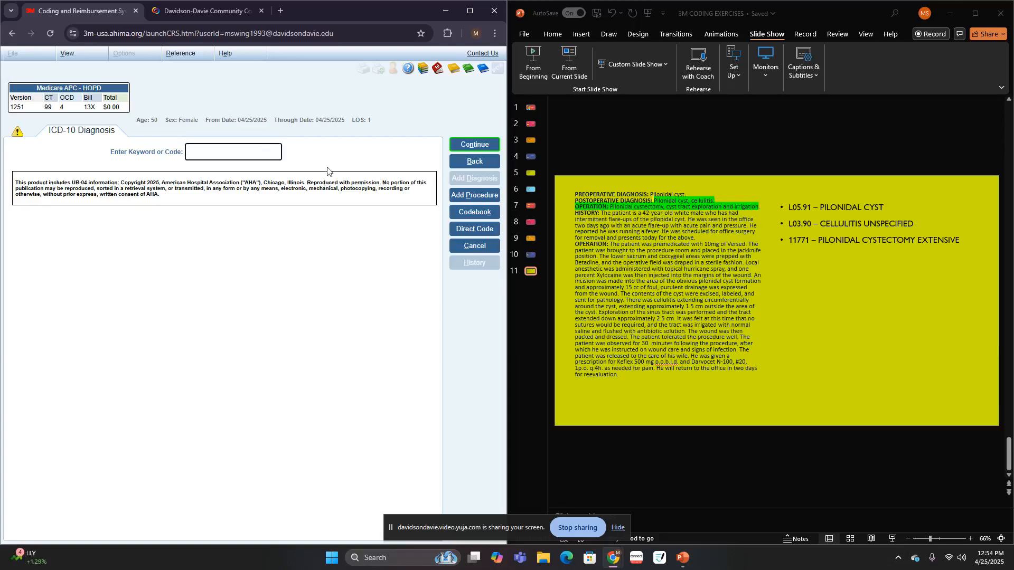
text(pilo)
key(Return)
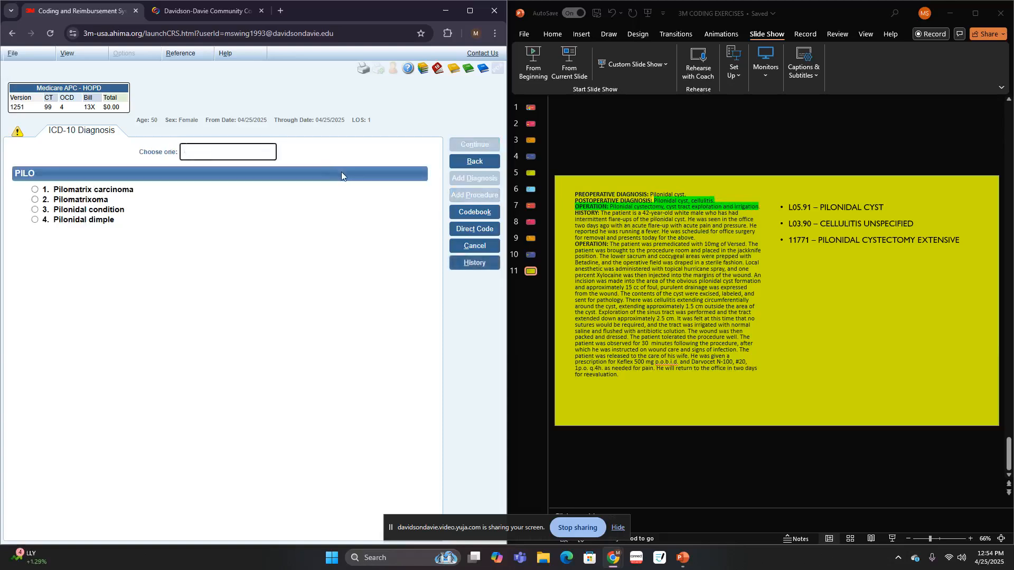
click(95, 211)
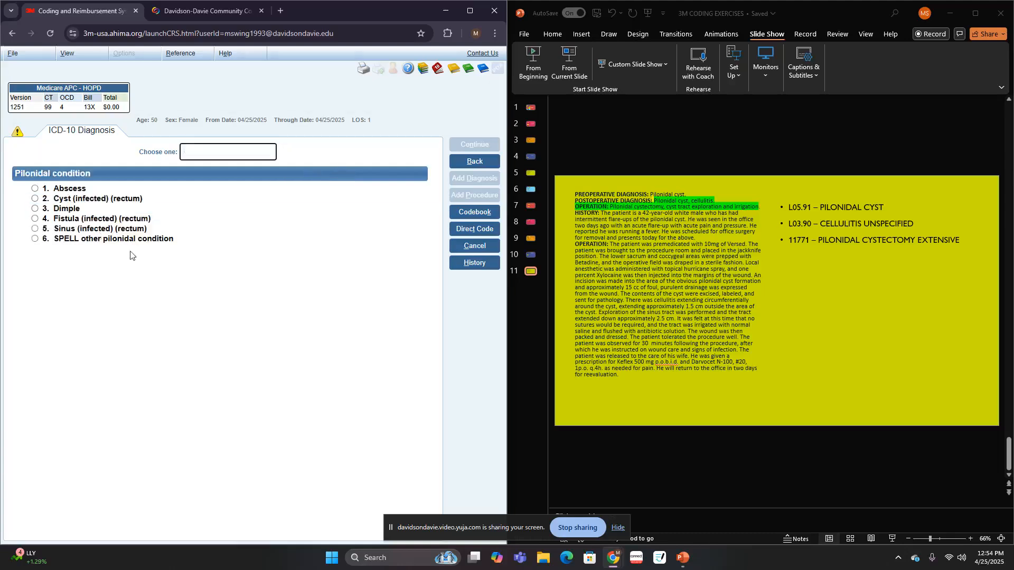
click(120, 198)
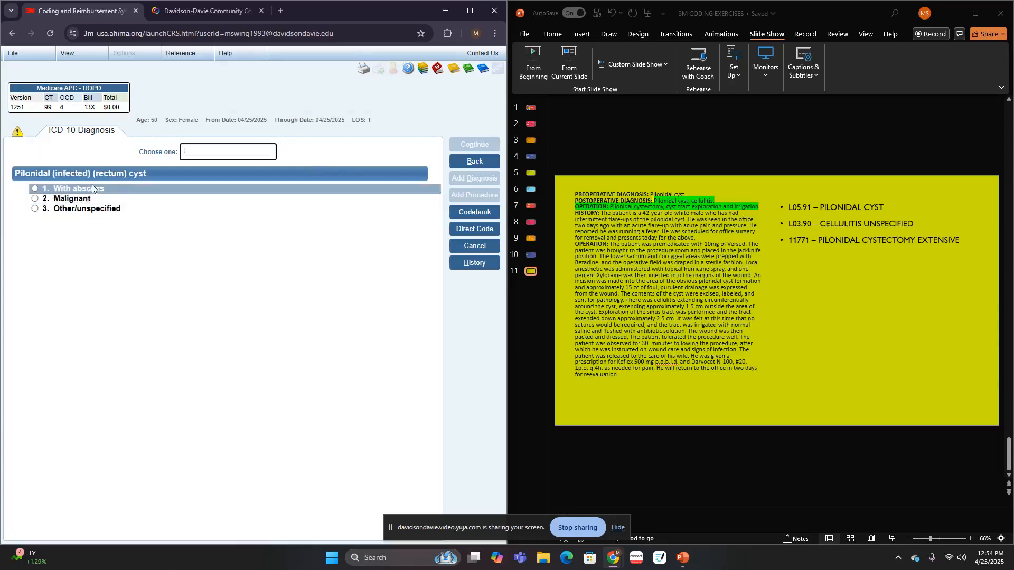
- Specify the pilonidal cyst as Other/unspecified, with no infectious agent, other condition or procedure coded, to assign L05.91
click(78, 208)
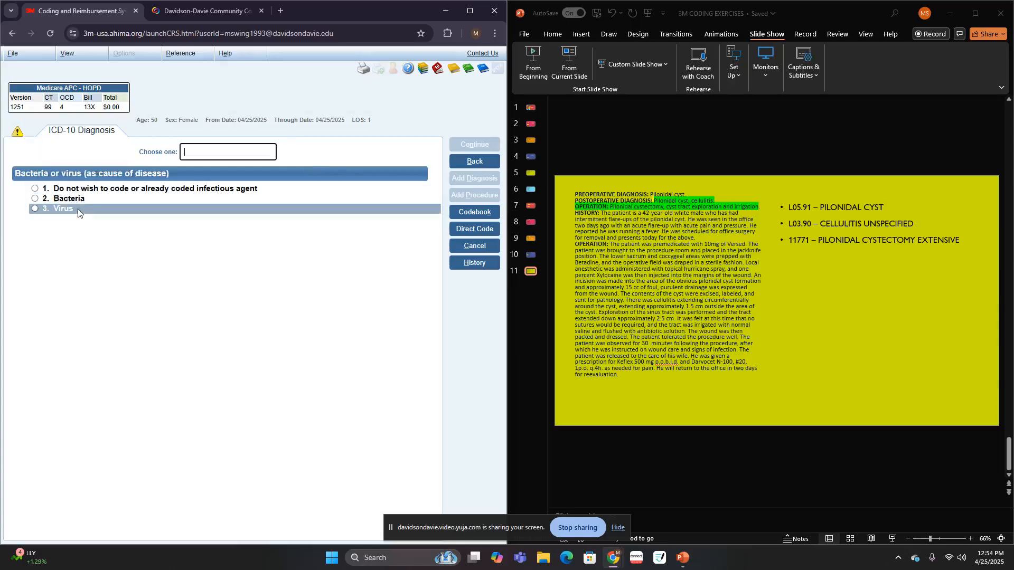
click(92, 207)
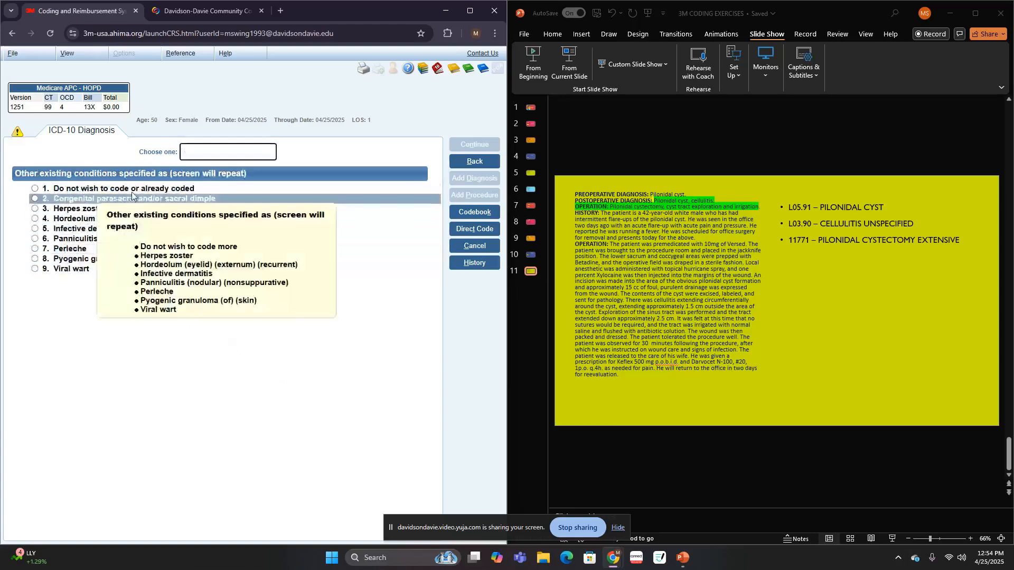
click(108, 189)
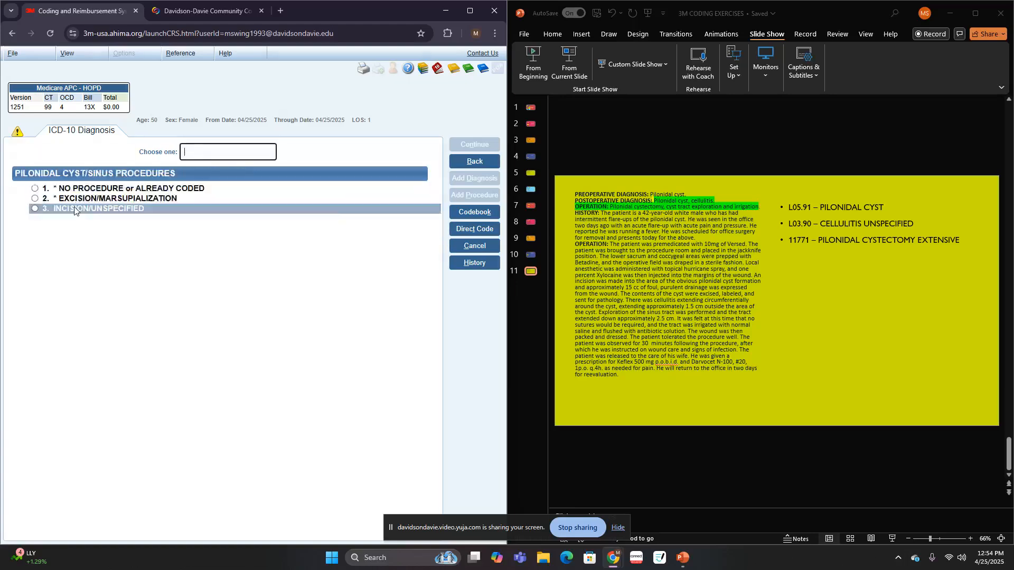
mouse_move(97, 192)
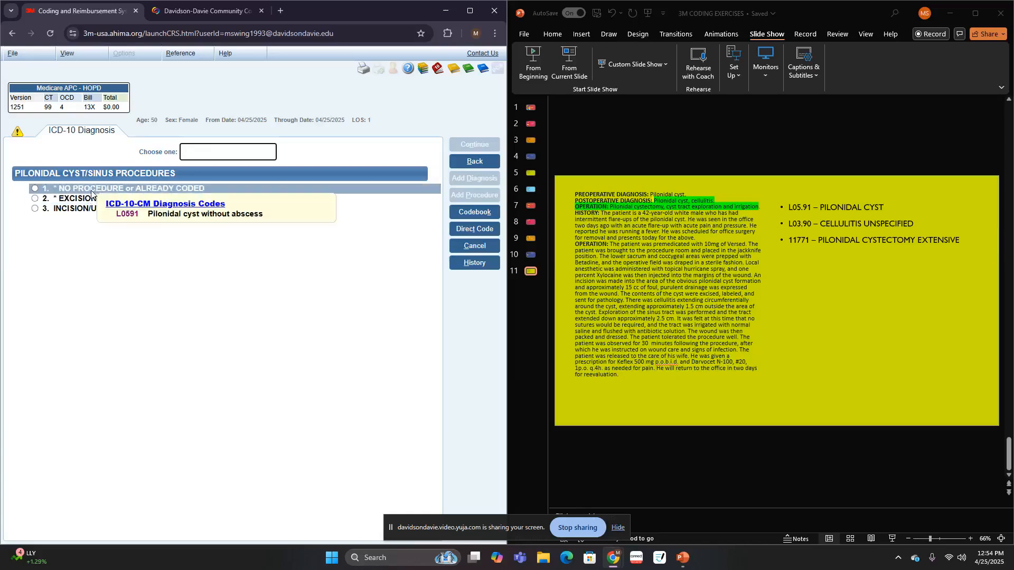
click(91, 192)
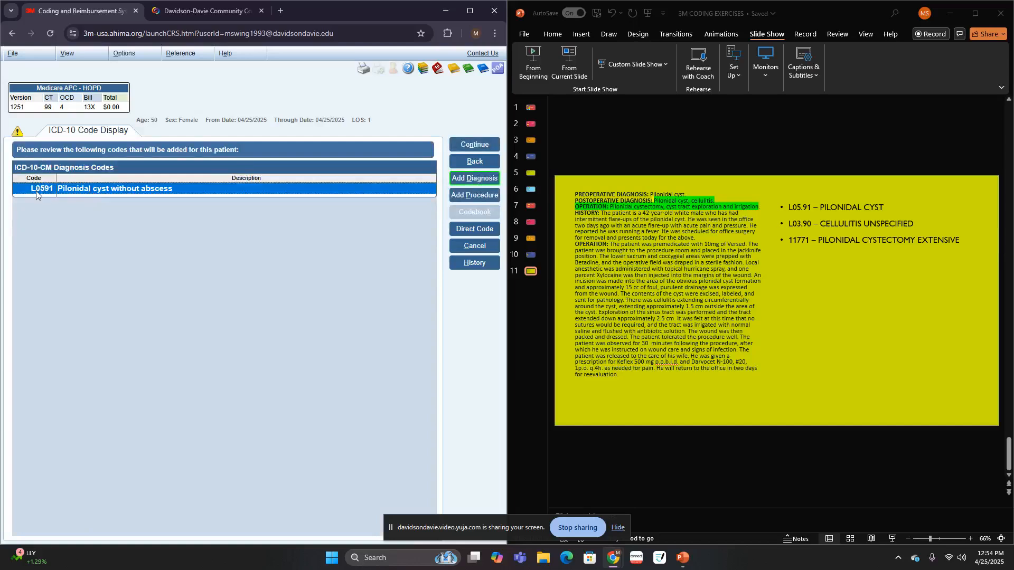
- Add another diagnosis by searching for CEL and choosing Cellulitis (diffuse) (phlegmonous) (septic) (suppurative), Unspecified
click(474, 179)
text(CEL)
key(Return)
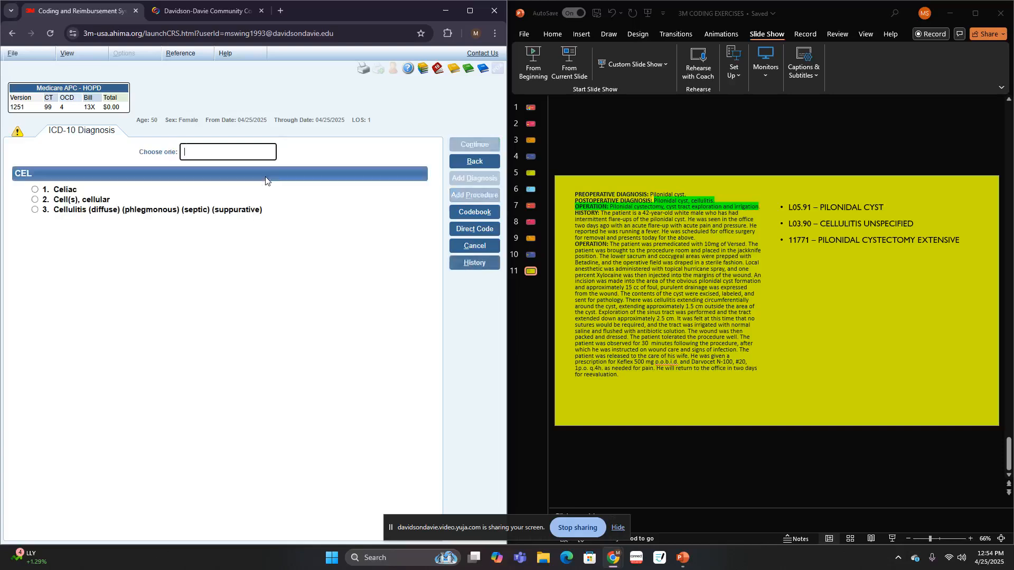
mouse_move(227, 211)
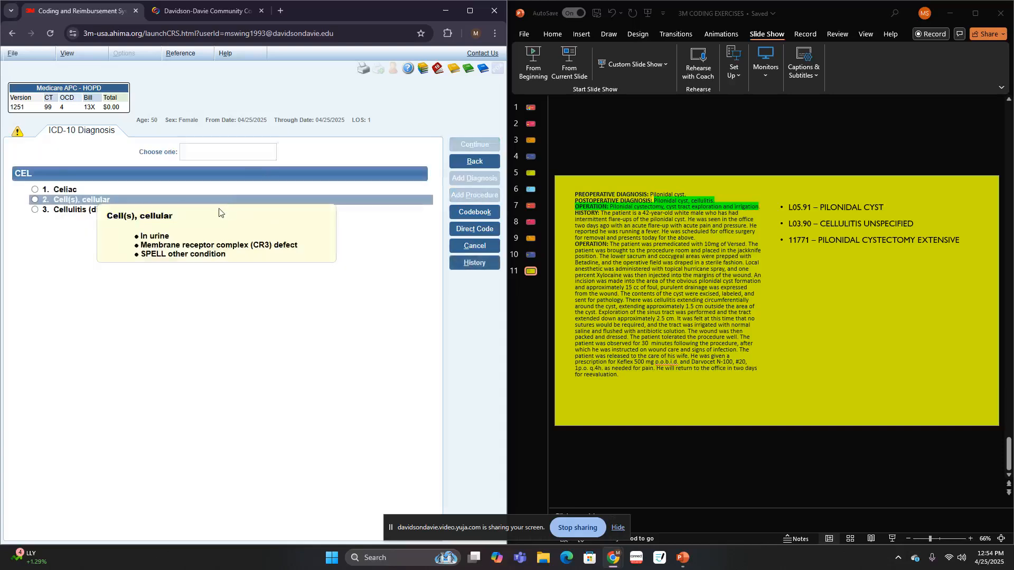
click(85, 210)
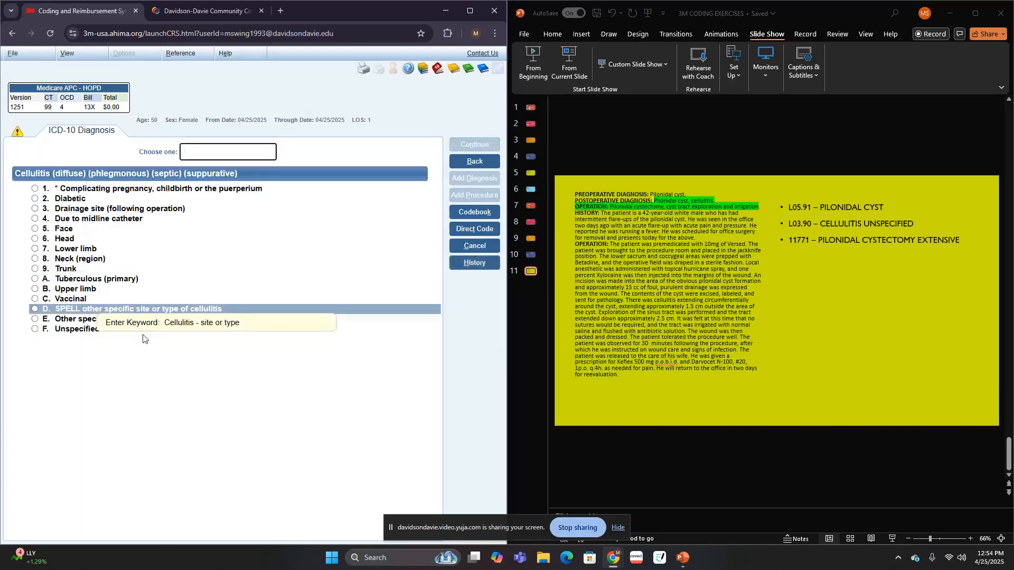
click(86, 332)
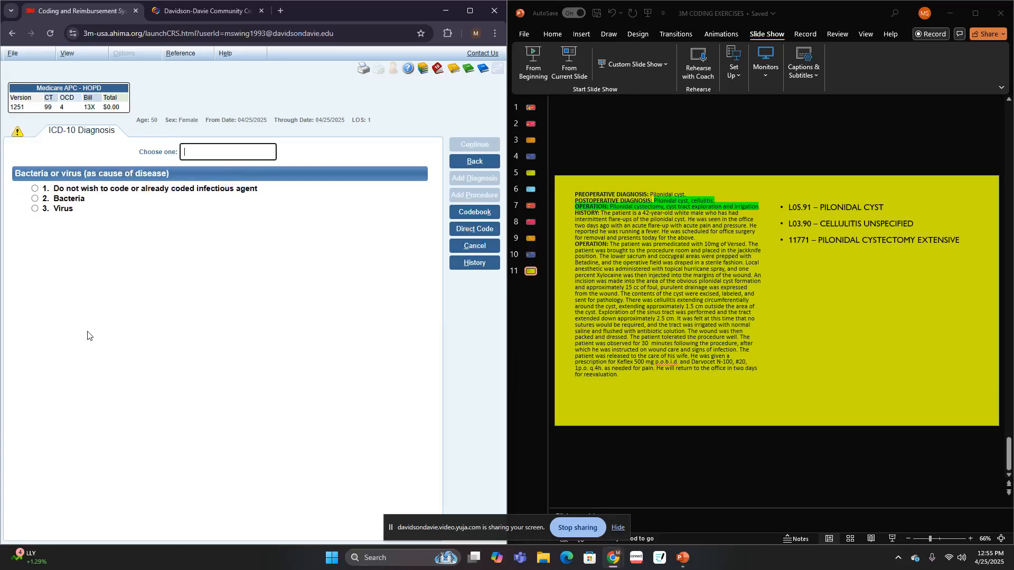
- Decline coding an infectious agent, associated conditions and more cellulitis sites to assign L03.90
click(101, 194)
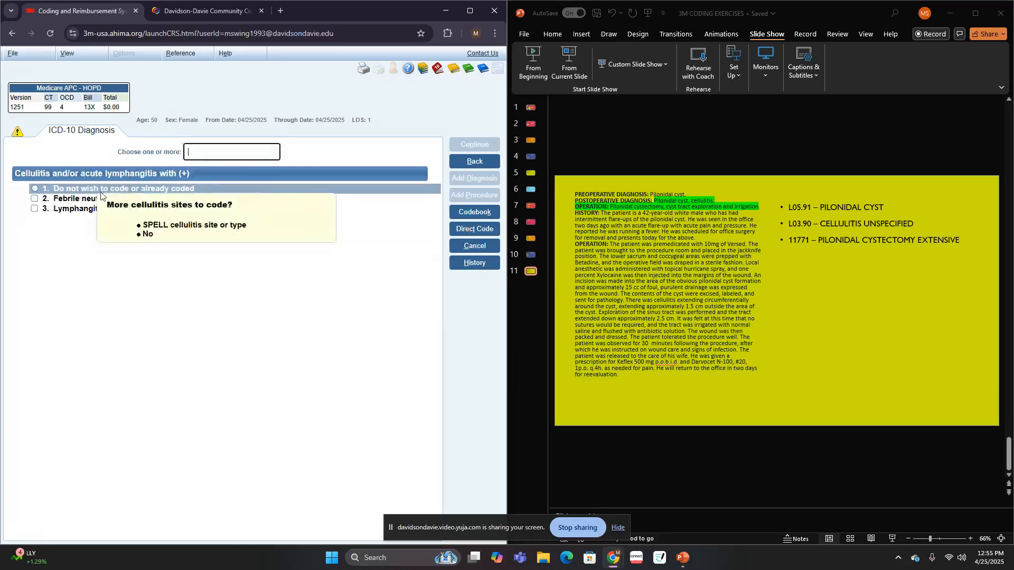
click(100, 194)
mouse_move(99, 196)
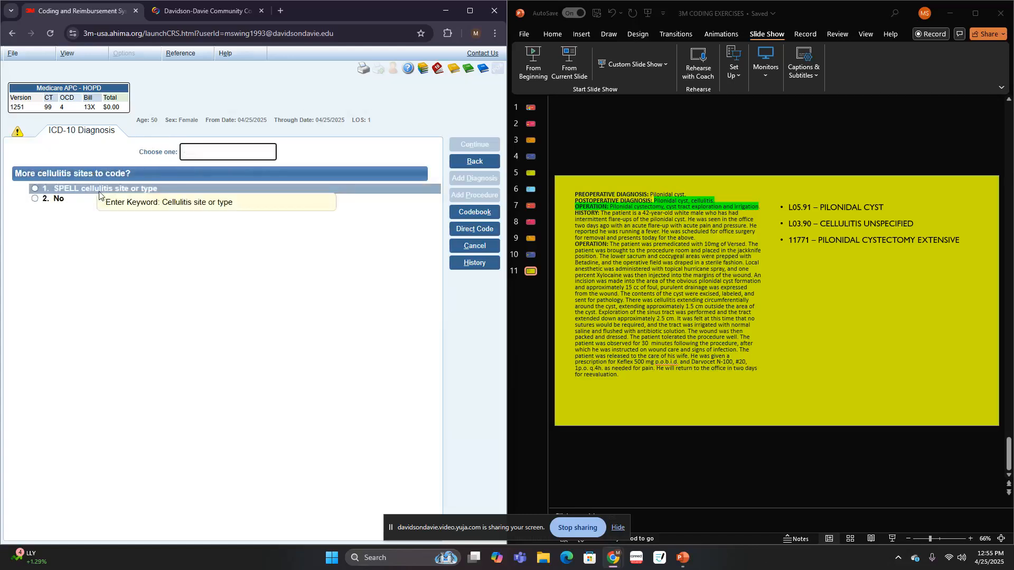
click(72, 198)
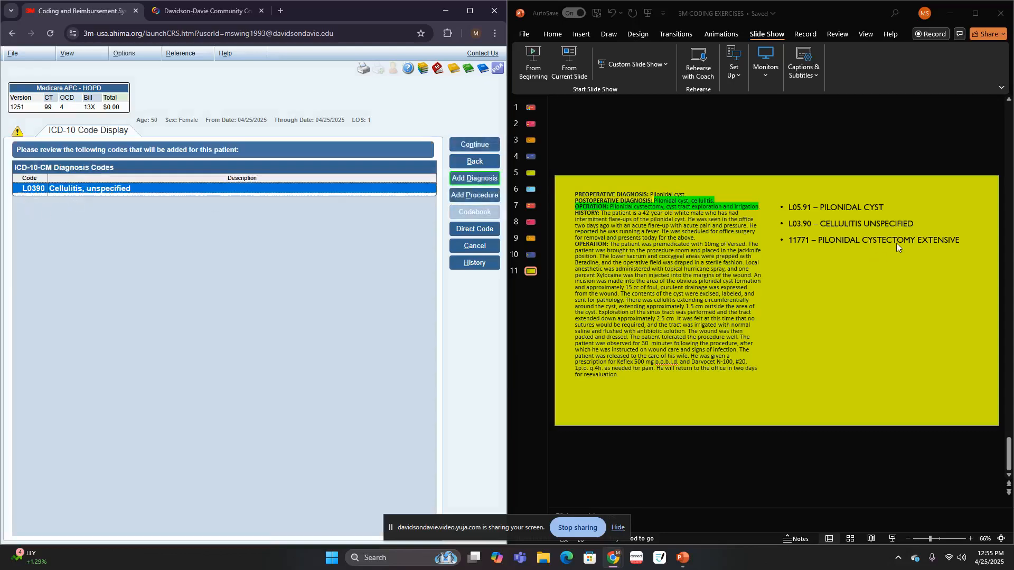
- Start adding a procedure, search for PIL and choose the pilonidal cyst procedures
click(482, 195)
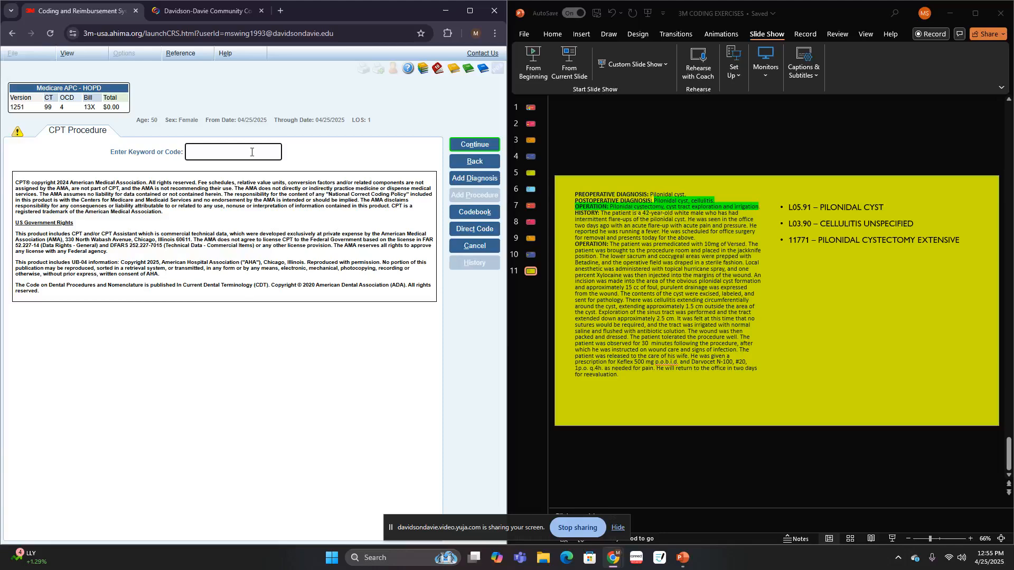
text(PIL)
key(Return)
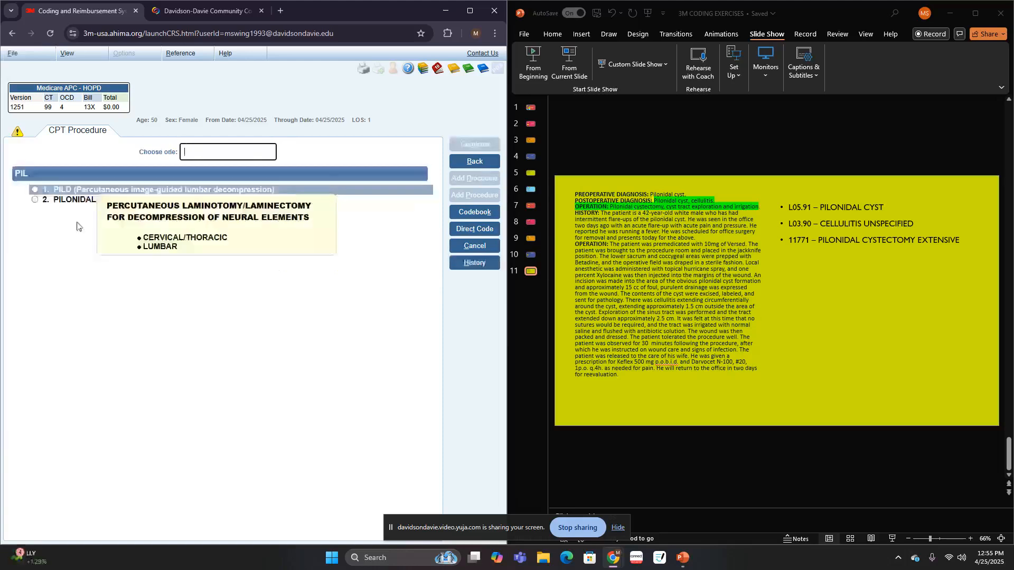
click(83, 199)
click(83, 199)
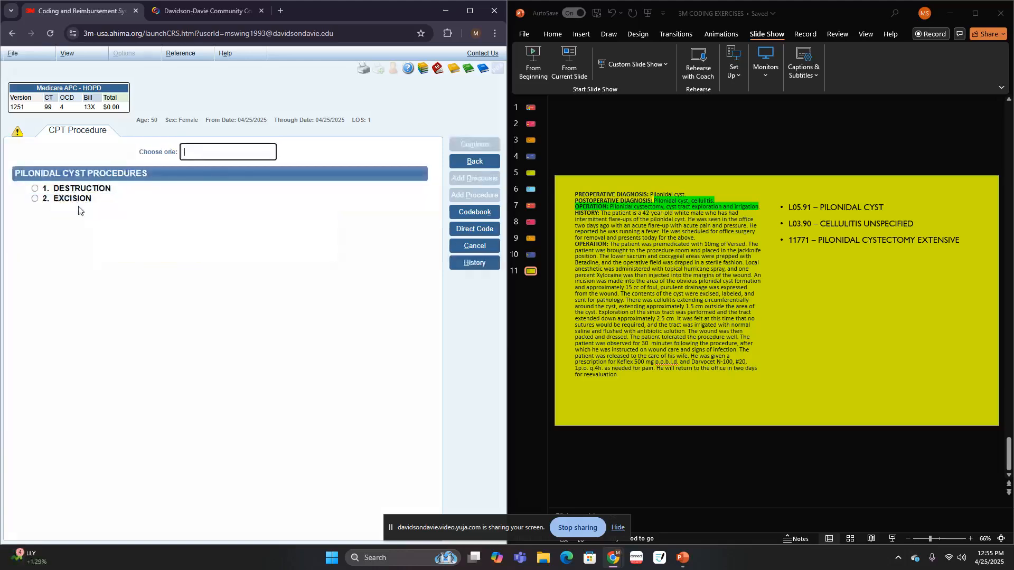
- Specify an extensive excision of the pilonidal cyst to assign 11771, and go back to slide 1 of the presentation
click(79, 203)
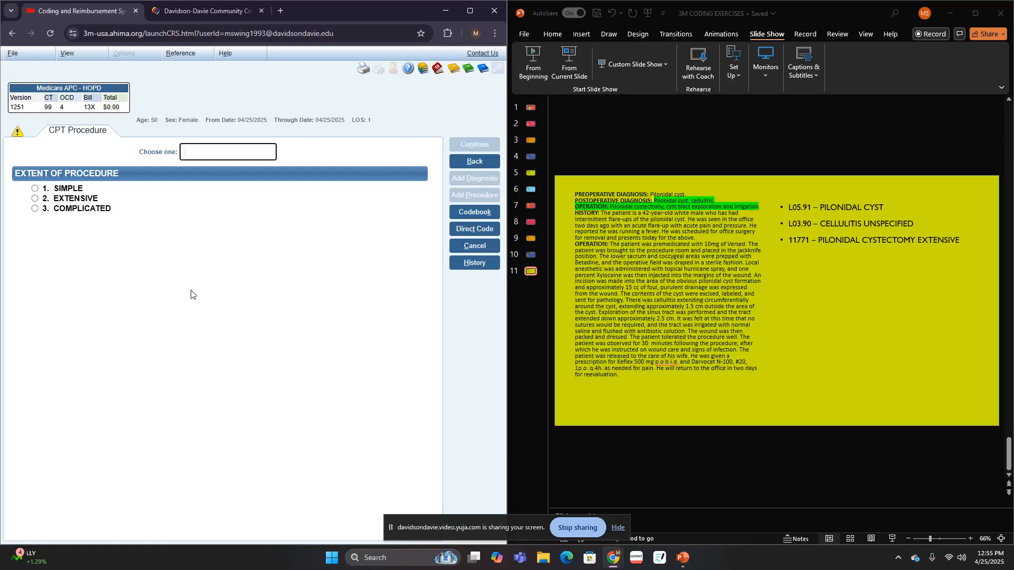
mouse_move(100, 185)
click(68, 199)
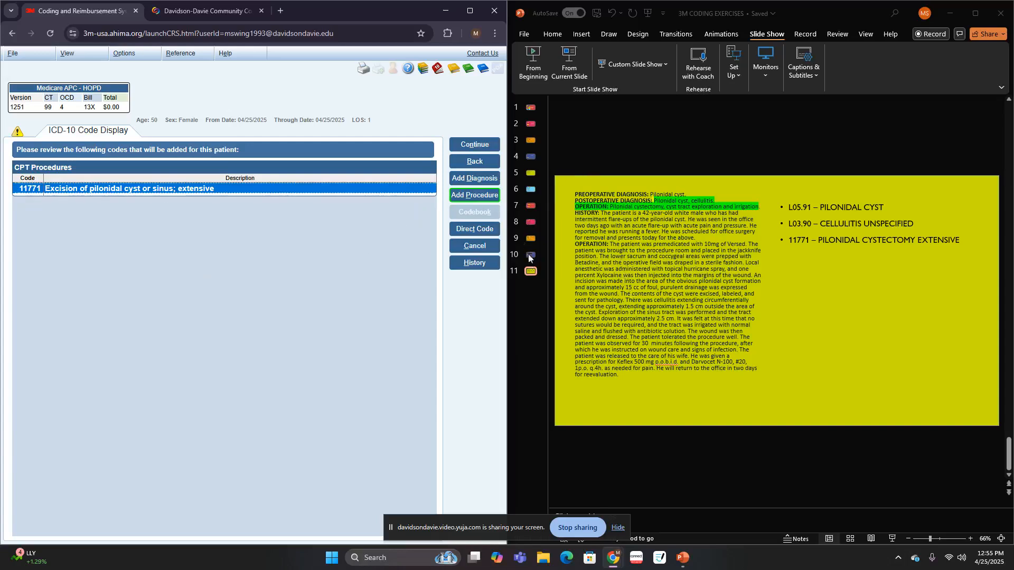
click(531, 108)
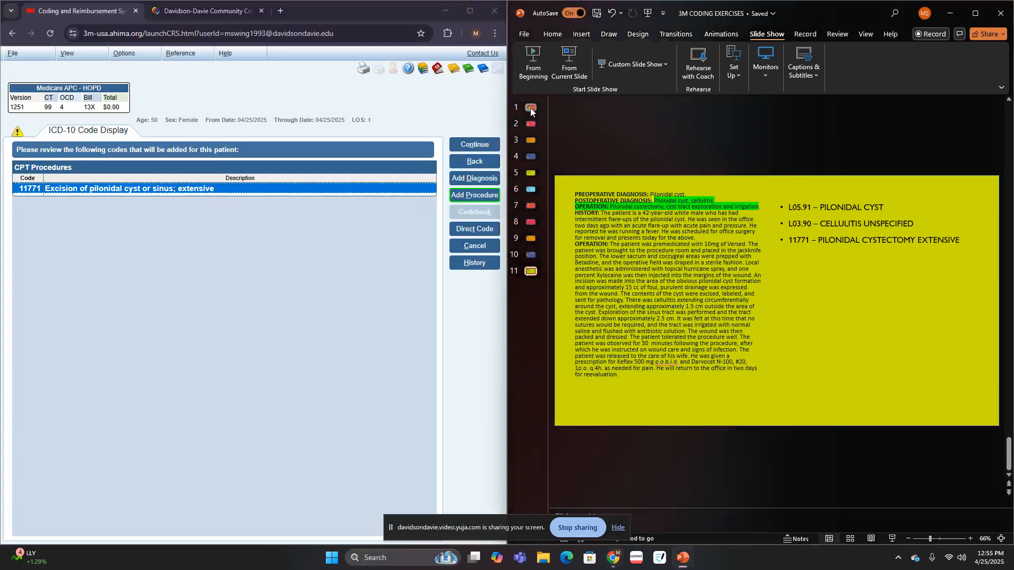